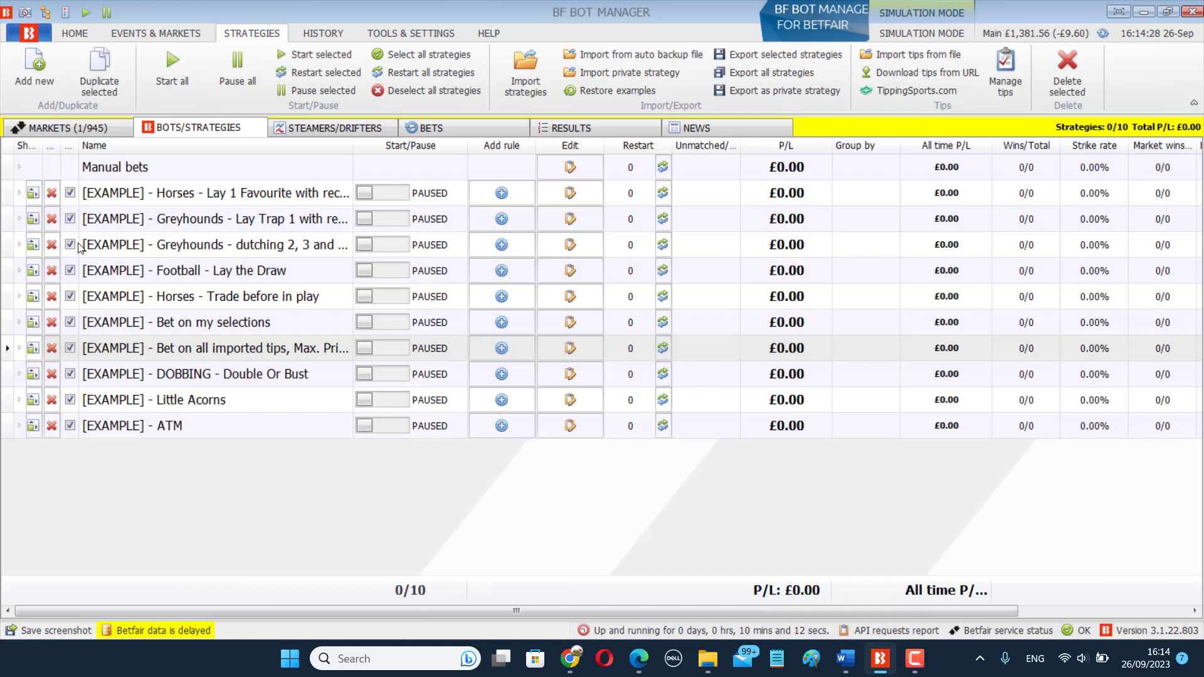
Duplicate only the "[EXAMPLE] - Bet on all imported tips, Max. Price 20" strategy, with all other strategies deselected.
{"action": "left_click", "coordinate": [385, 95]}
{"action": "left_click", "coordinate": [71, 348]}
{"action": "left_click", "coordinate": [97, 72]}
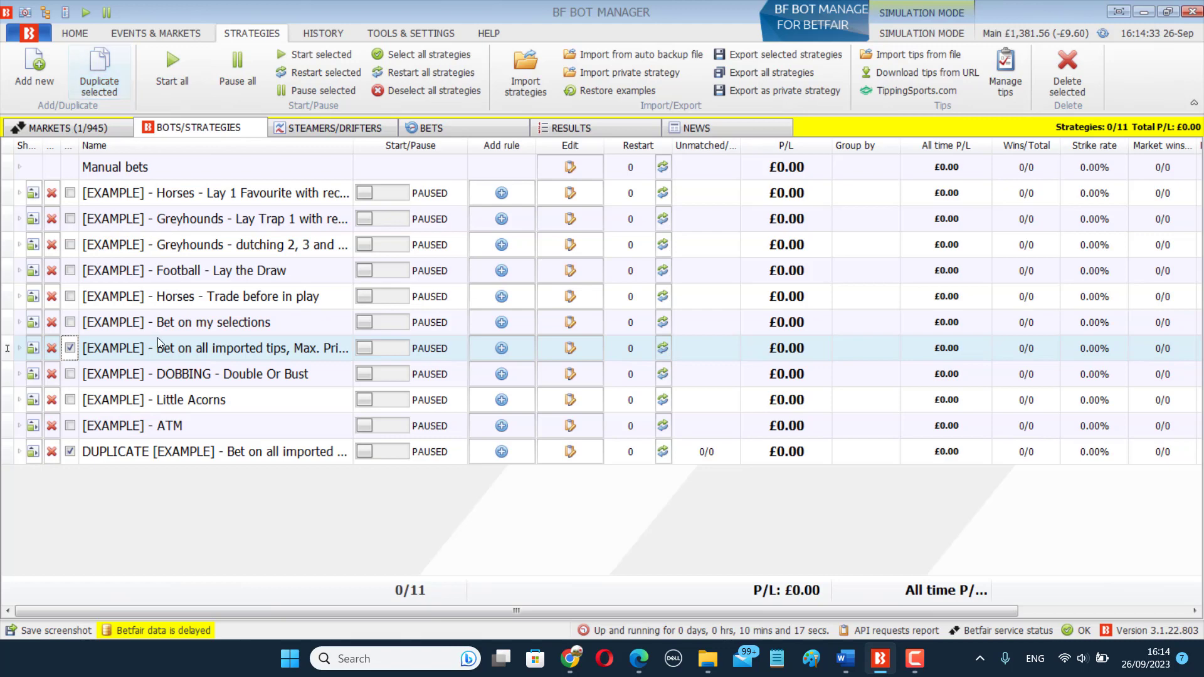
{"action": "left_click", "coordinate": [71, 349]}
Rename the duplicated imported-tips strategy as "Football1 Tips" and save it.
{"action": "left_click", "coordinate": [571, 451]}
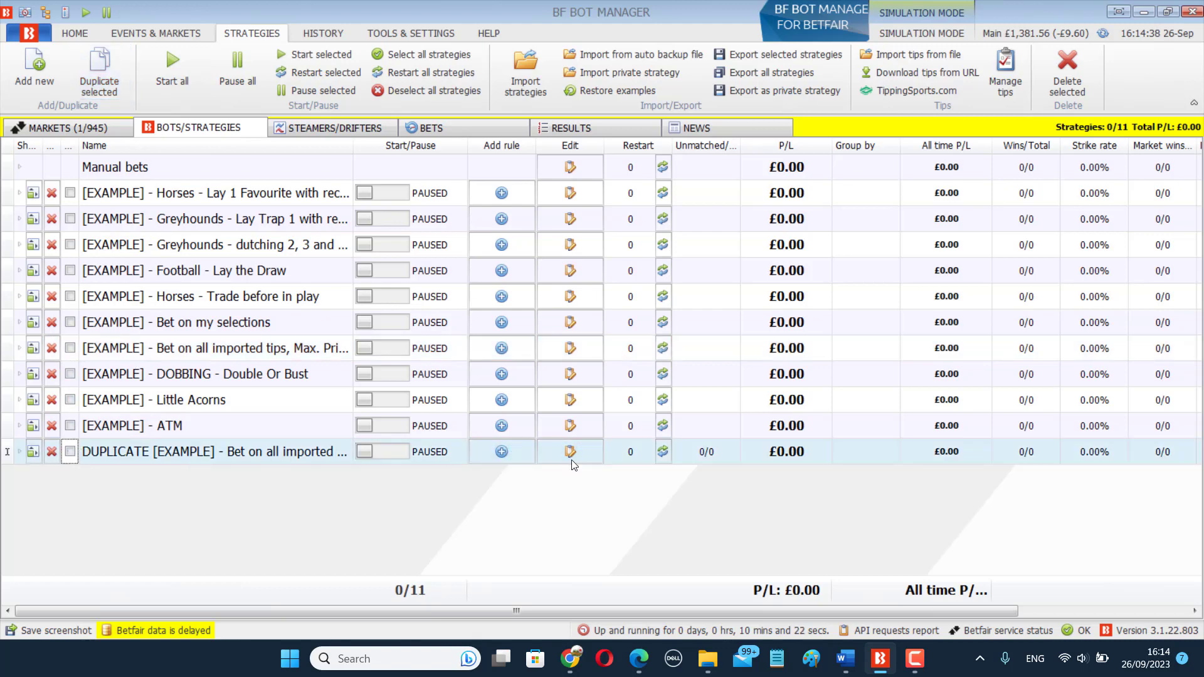
{"action": "type", "text": "Football1"}
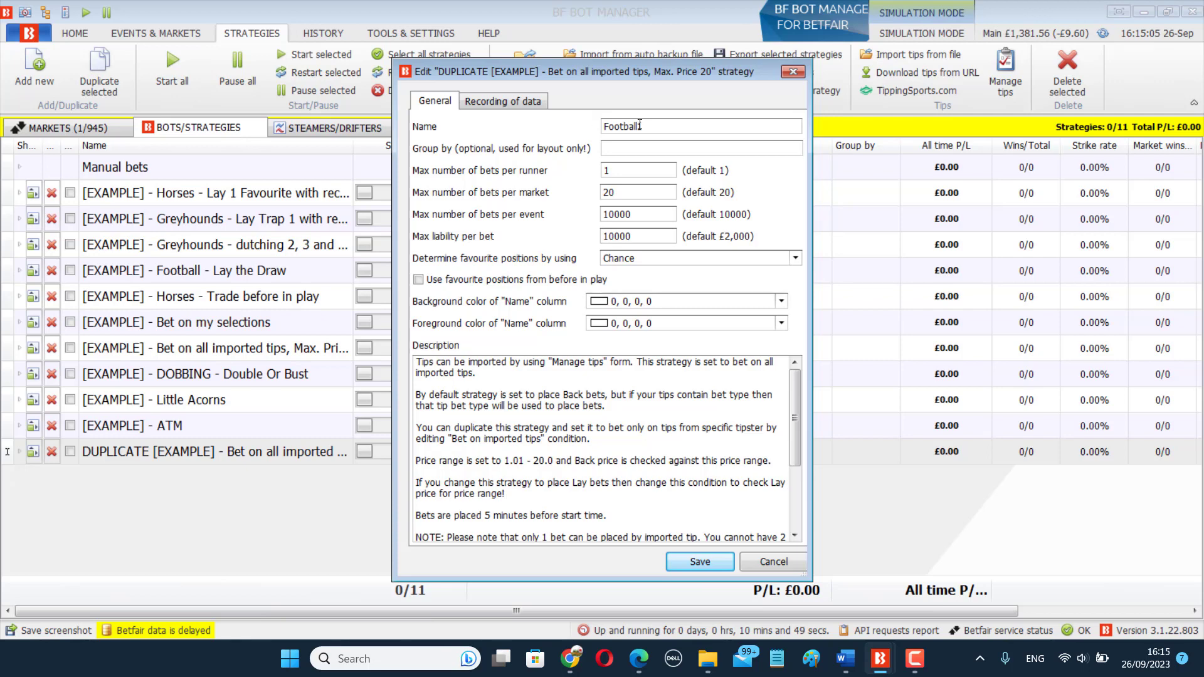
{"action": "type", "text": "Tips"}
{"action": "key", "text": "Return"}
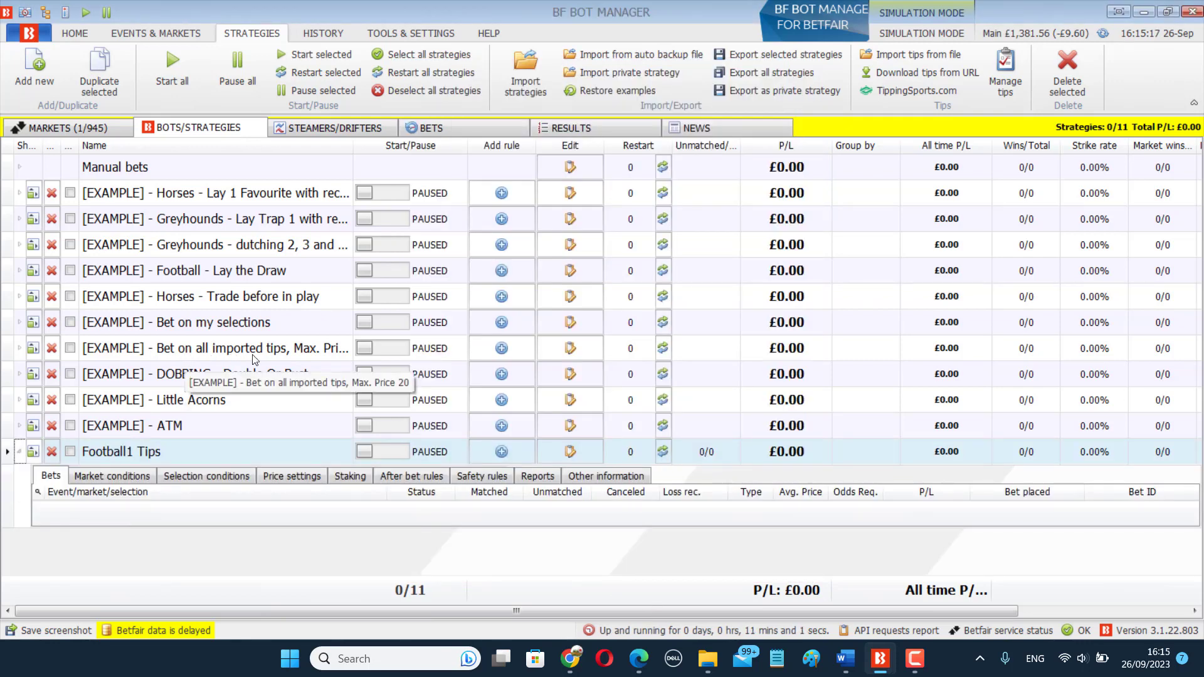
View the Football1 Tips staking rules and replace the strategy's description with "Bet on my football tips 5 minutes beore KO".
{"action": "left_click", "coordinate": [355, 479]}
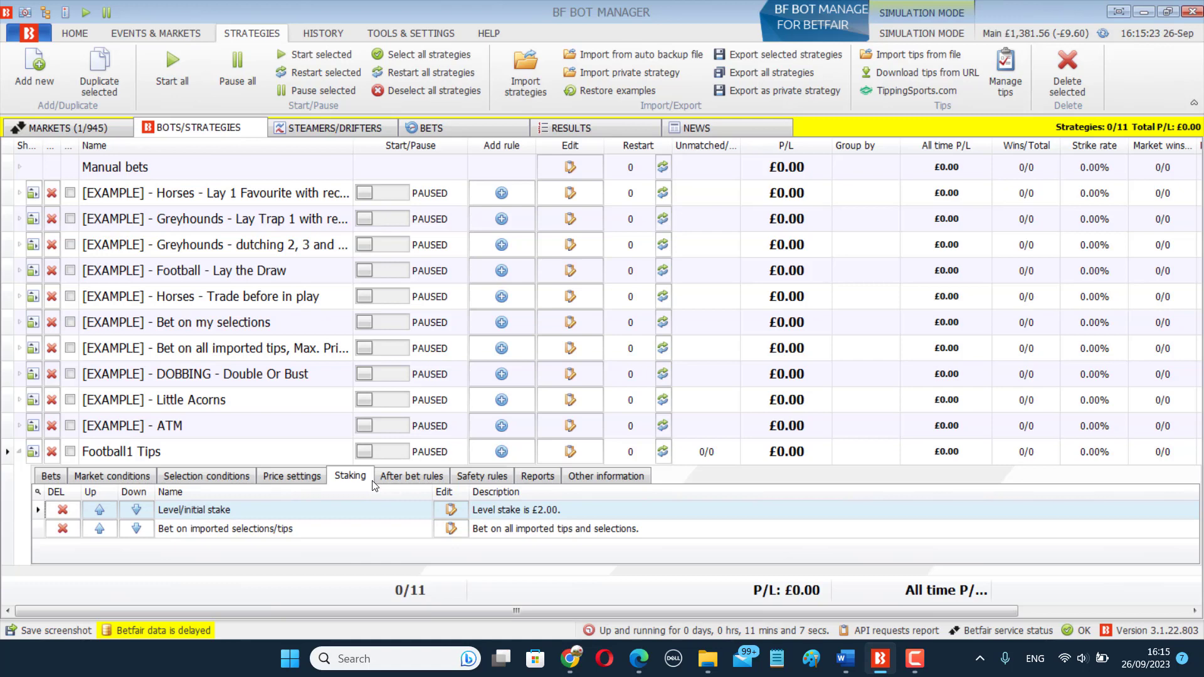
{"action": "left_click", "coordinate": [452, 530]}
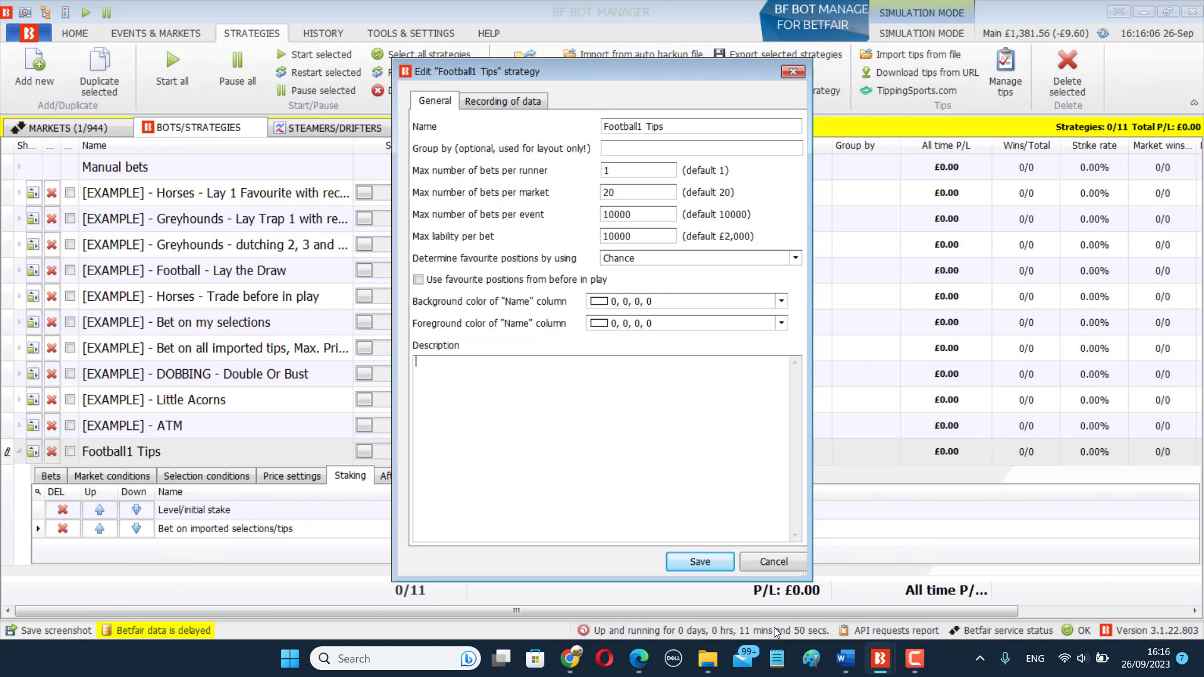
{"action": "type", "text": "Bet on my football tips 5 m"}
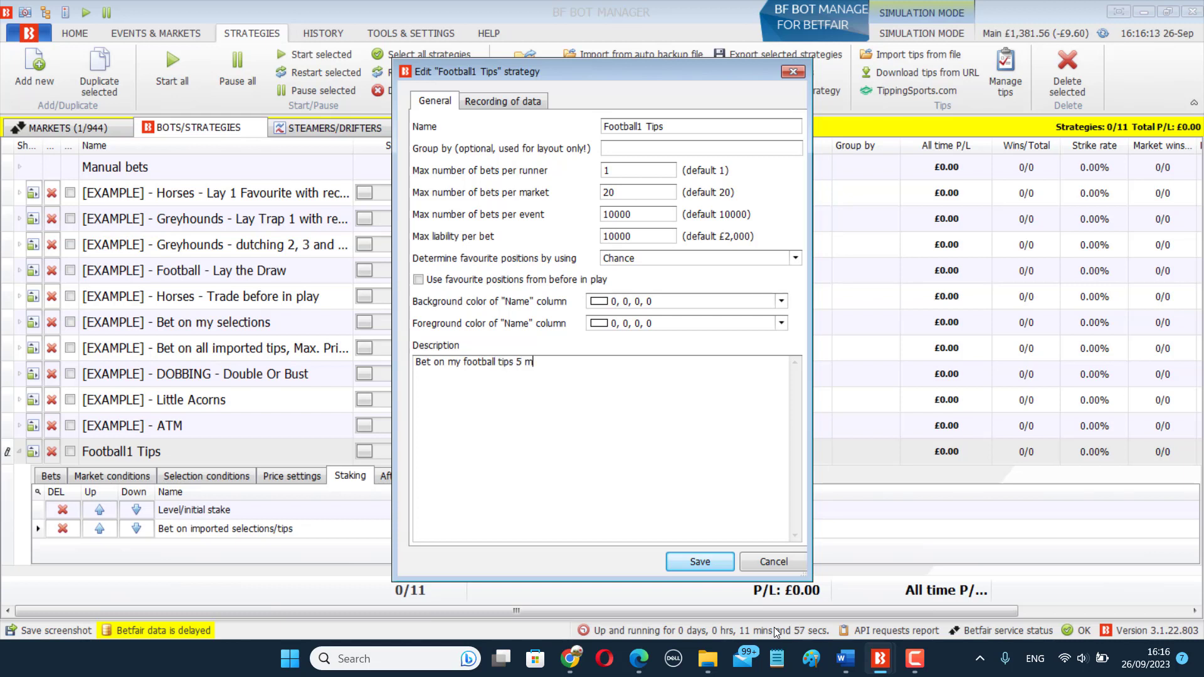
{"action": "type", "text": "inutes beore KO"}
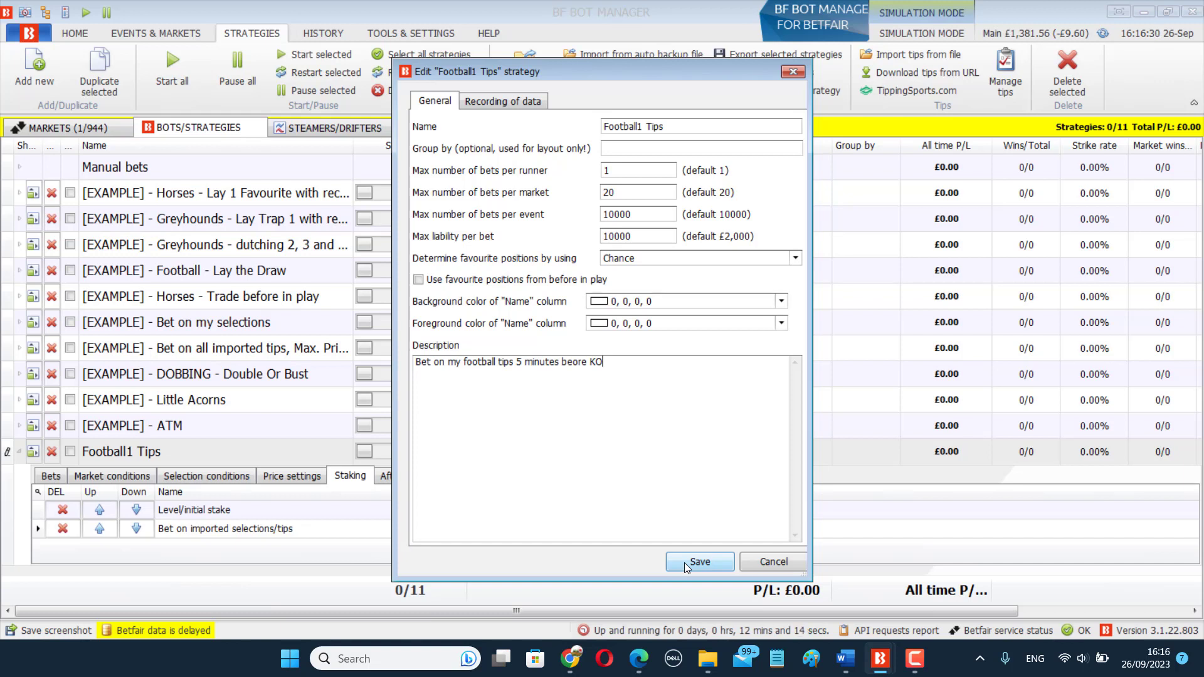
{"action": "left_click", "coordinate": [683, 562]}
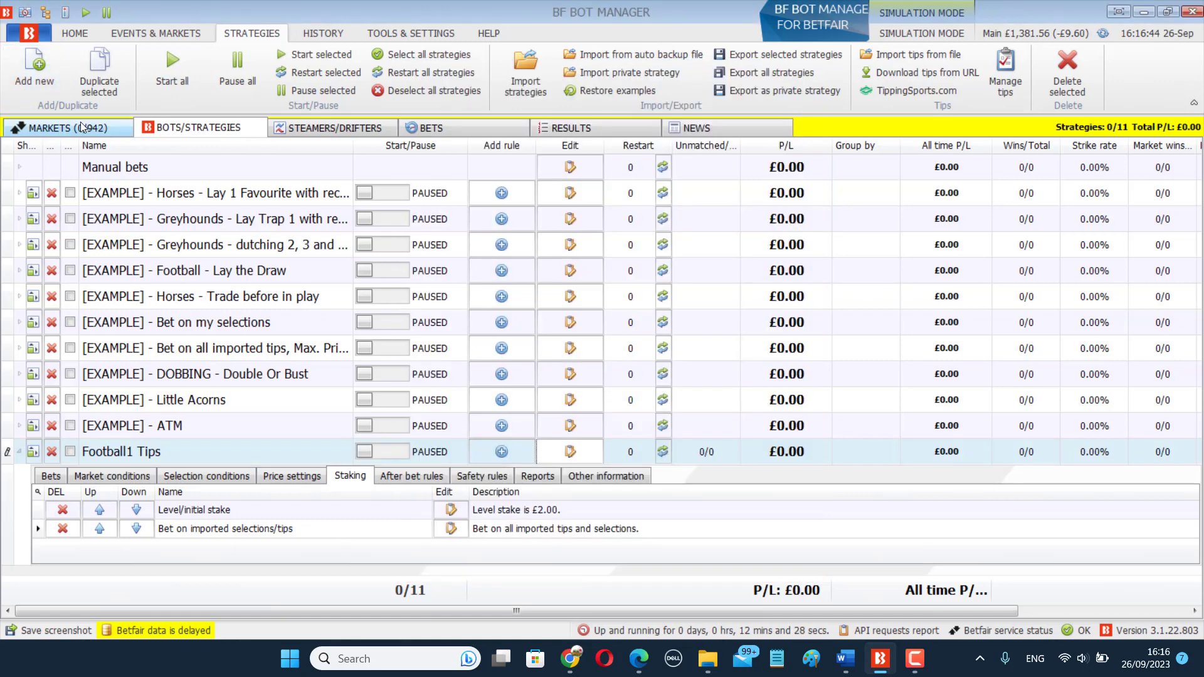
Bring up the loaded markets around 19:30 and widen the Event/market column to show the full market names.
{"action": "left_click", "coordinate": [81, 128]}
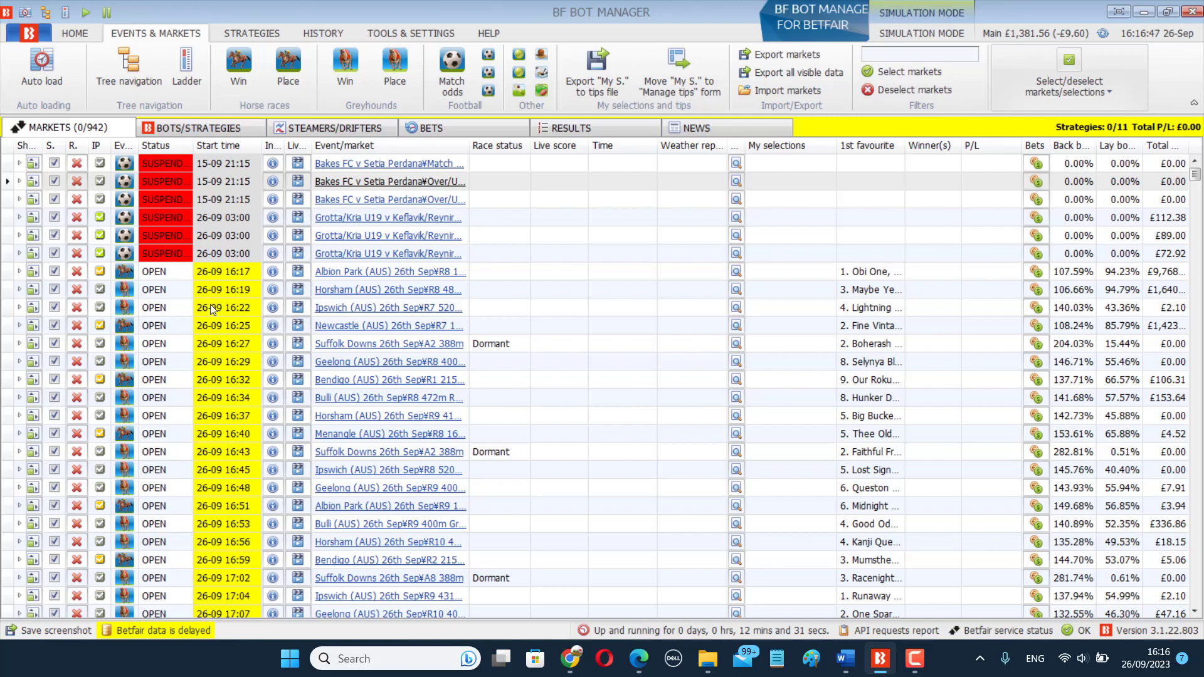
{"action": "scroll", "coordinate": [211, 304], "scroll_direction": "down", "scroll_amount": 7}
{"action": "scroll", "coordinate": [209, 304], "scroll_direction": "down", "scroll_amount": 20}
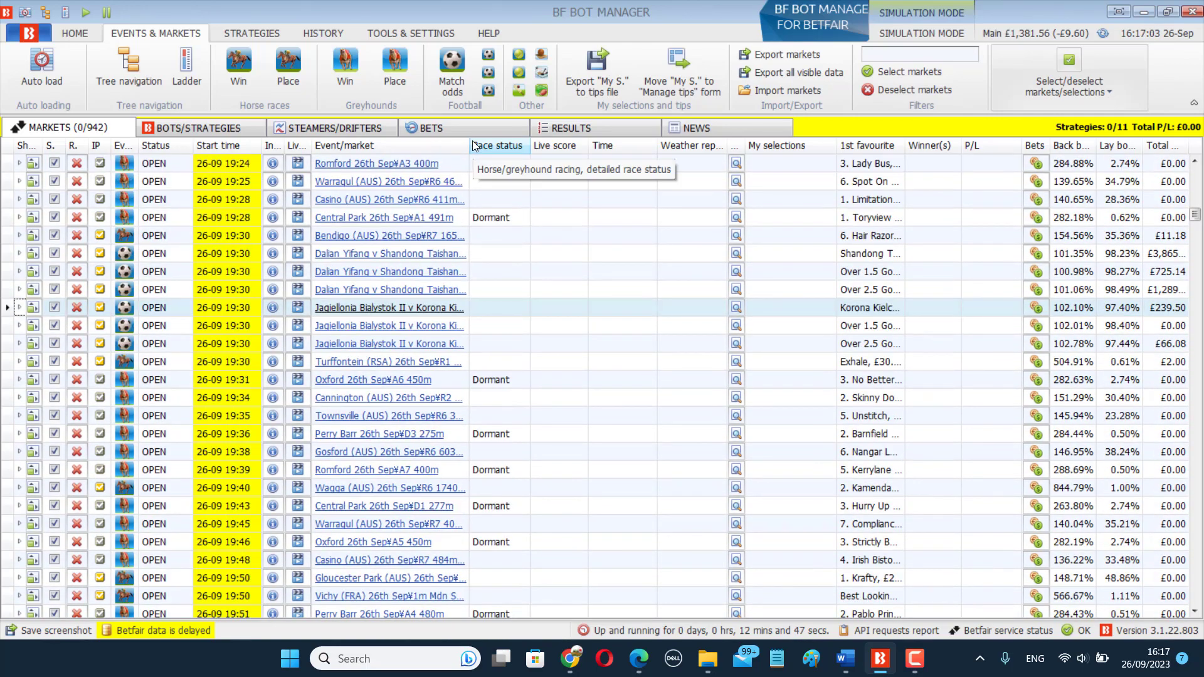
{"action": "left_click_drag", "start_coordinate": [476, 150], "coordinate": [560, 135]}
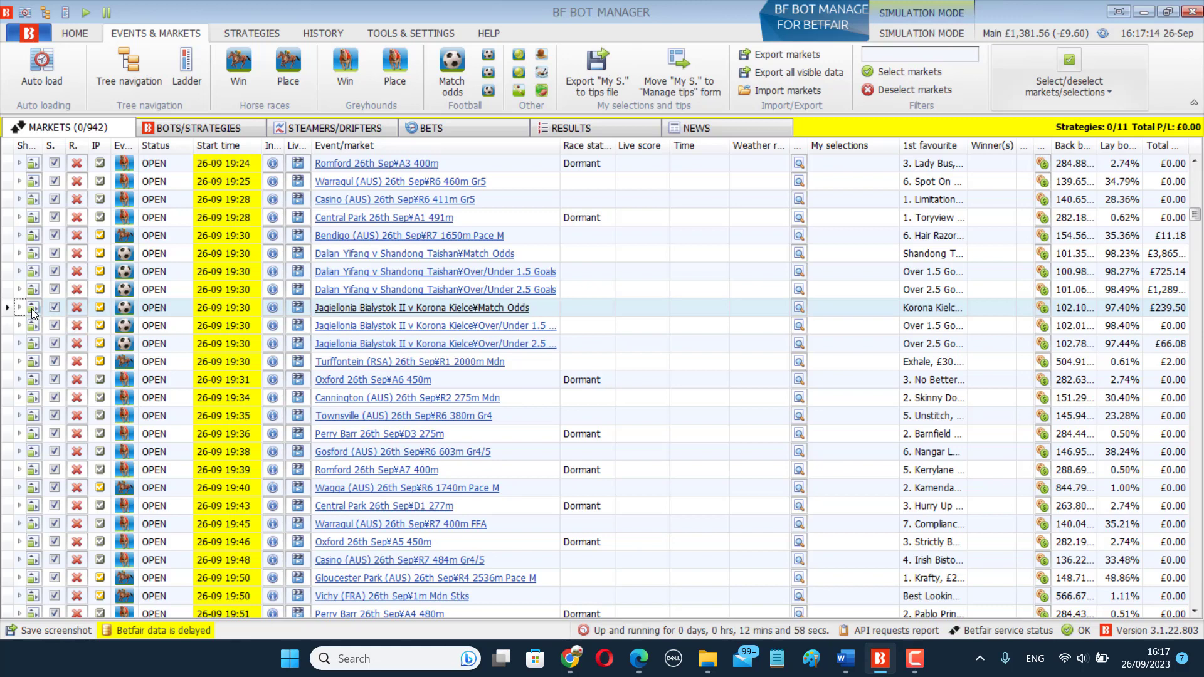
Mark Jagiellonia Bialystok II as a My Selection in the Jagiellonia Bialystok II v Korona Kielce Match Odds market.
{"action": "left_click", "coordinate": [19, 307]}
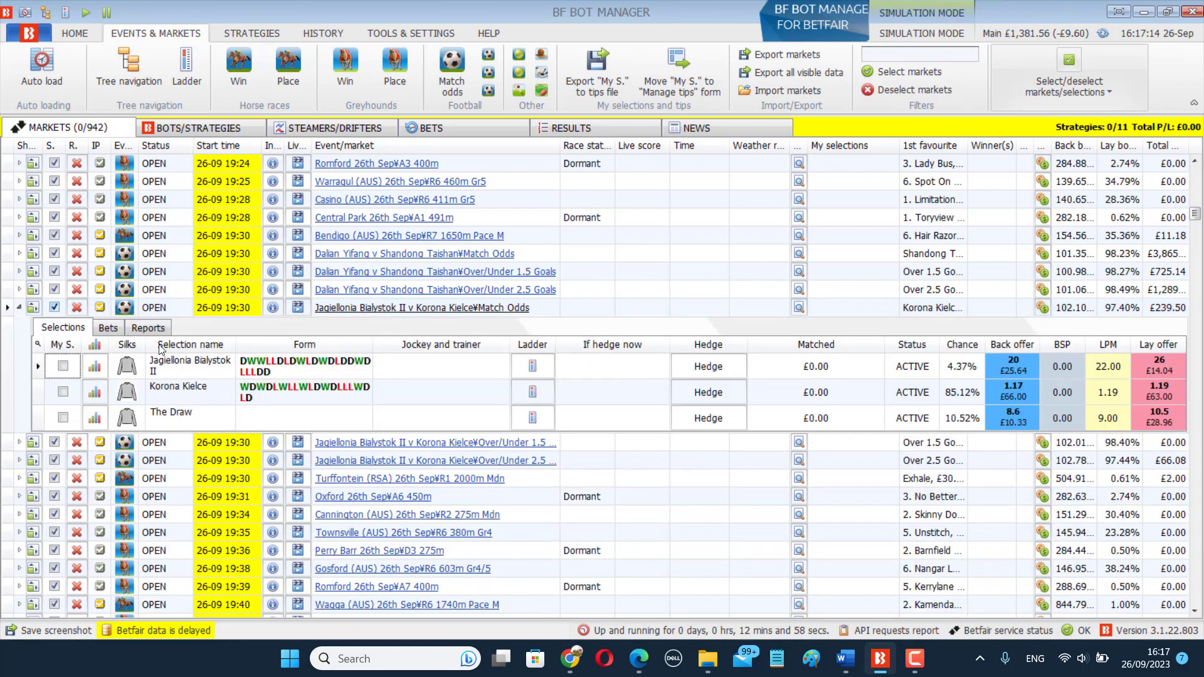
{"action": "left_click", "coordinate": [62, 366]}
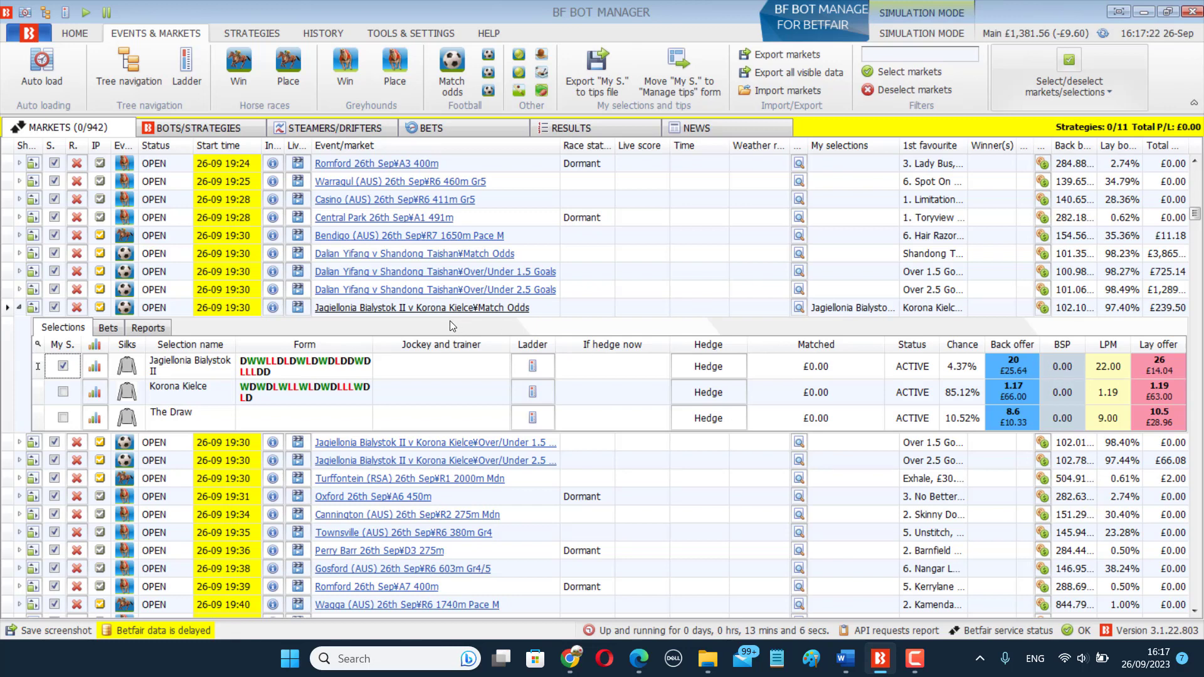
{"action": "left_click", "coordinate": [65, 366]}
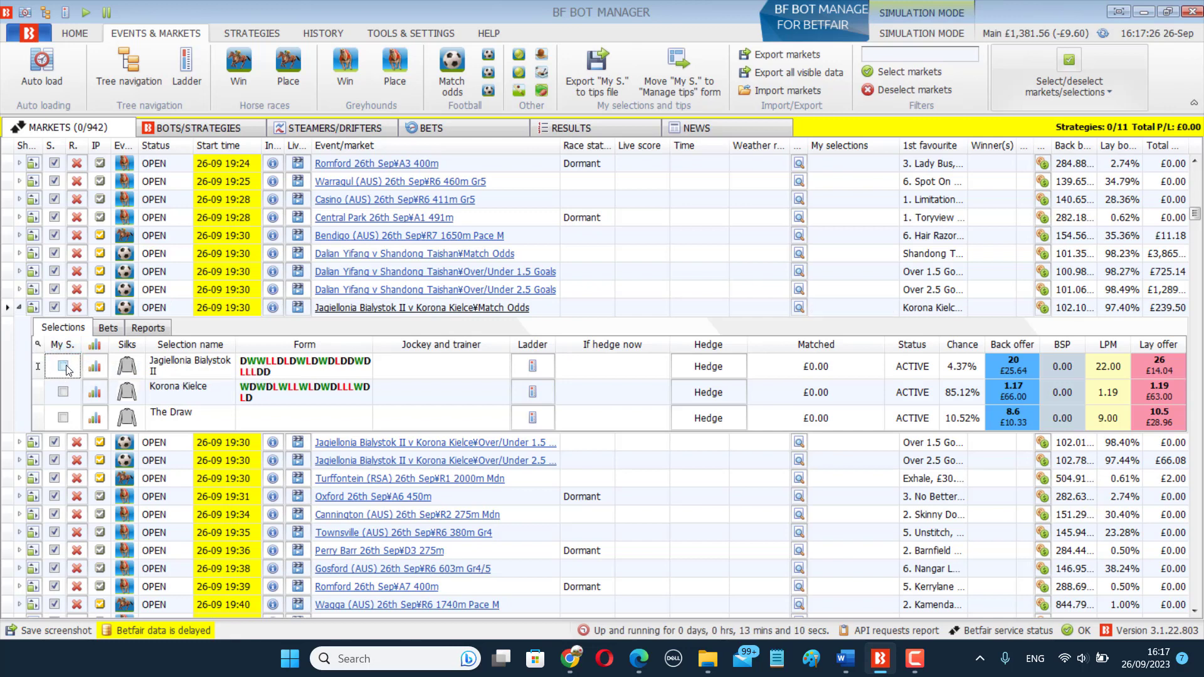
{"action": "left_click", "coordinate": [65, 368]}
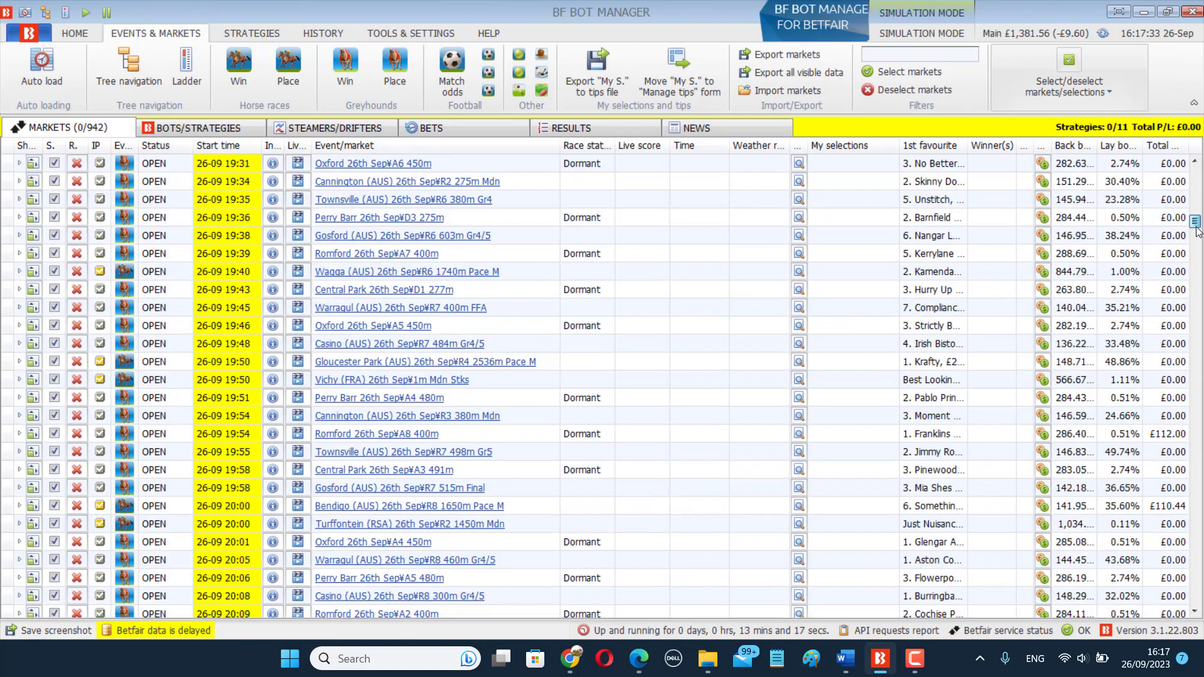
Mark Watford U21 as a My Selection in the Watford U21 v Colchester United U21 Match Odds market.
{"action": "left_click_drag", "start_coordinate": [1195, 213], "coordinate": [1200, 255]}
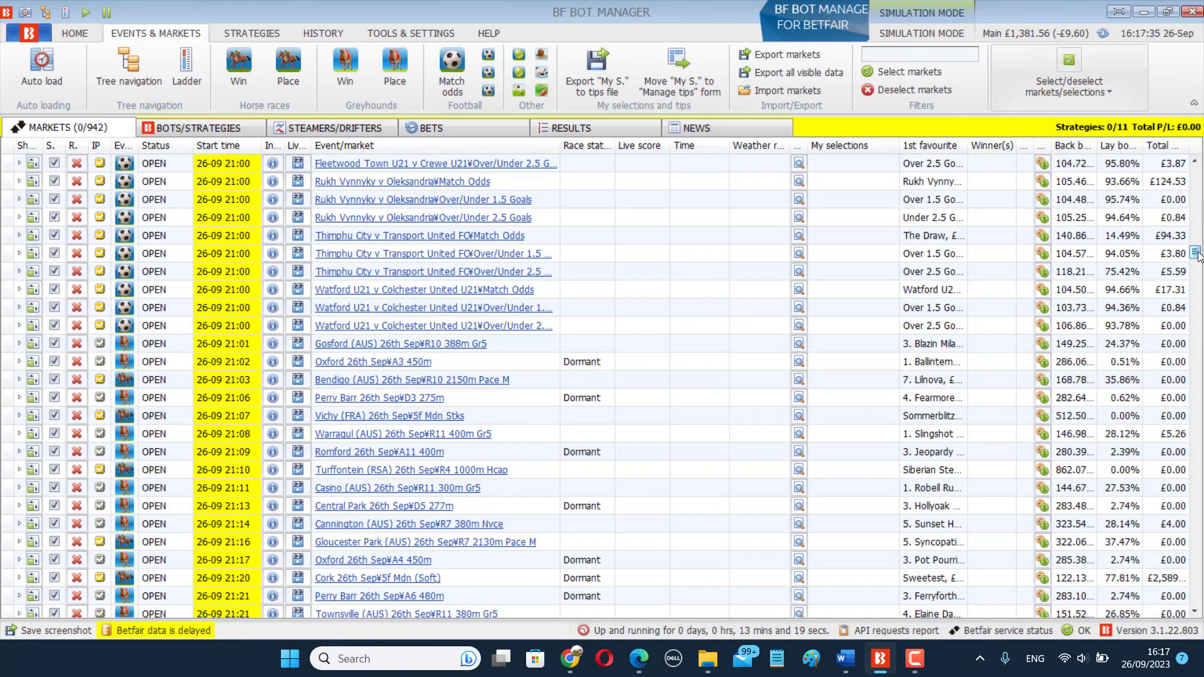
{"action": "left_click", "coordinate": [32, 288]}
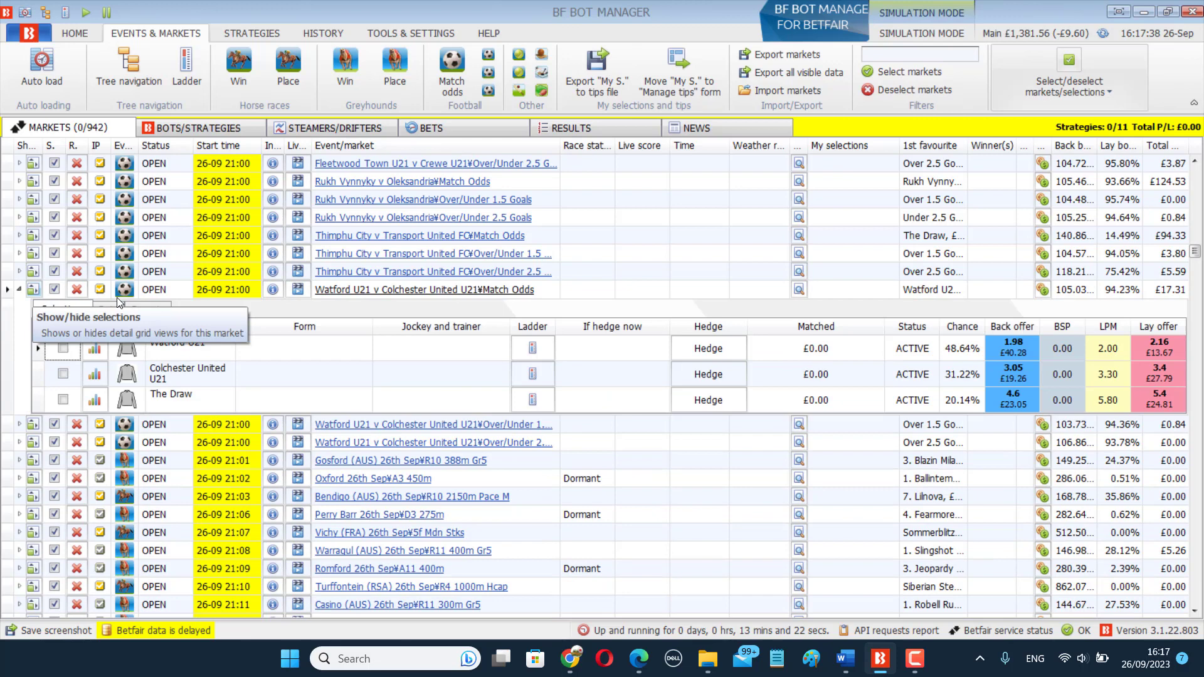
{"action": "left_click", "coordinate": [62, 348]}
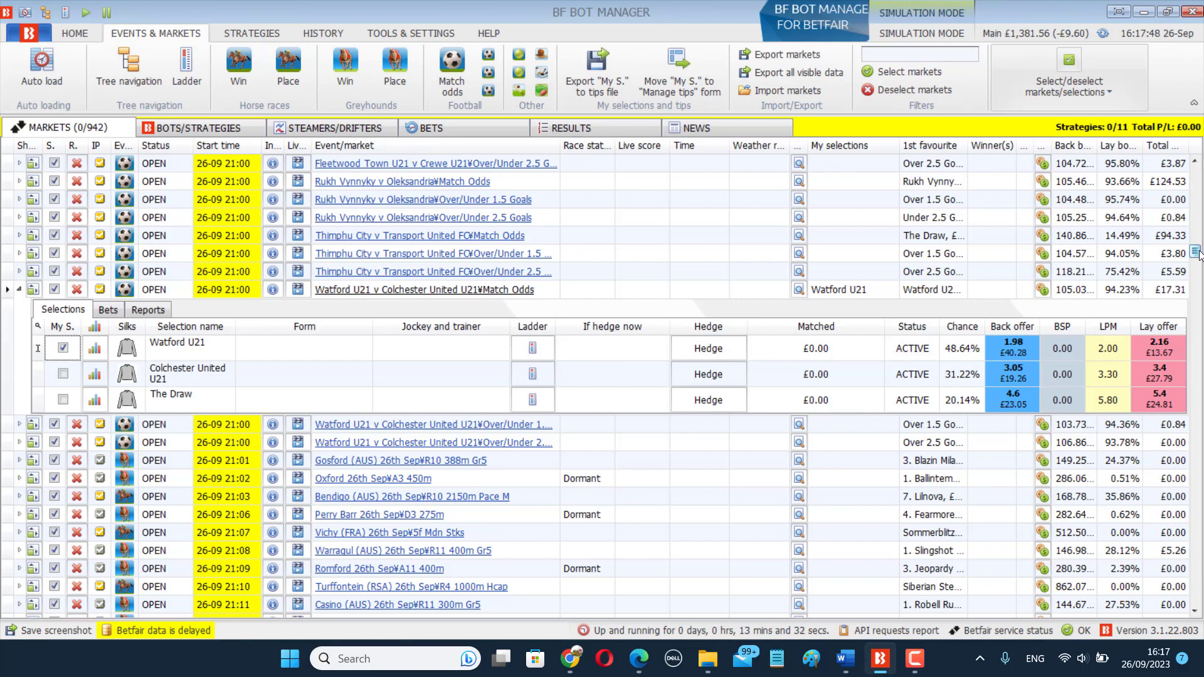
Mark The Draw as a My Selection in the Rio Ave FC U23 v Vizela U23 Match Odds market and collapse it.
{"action": "left_click_drag", "start_coordinate": [1195, 251], "coordinate": [1195, 310]}
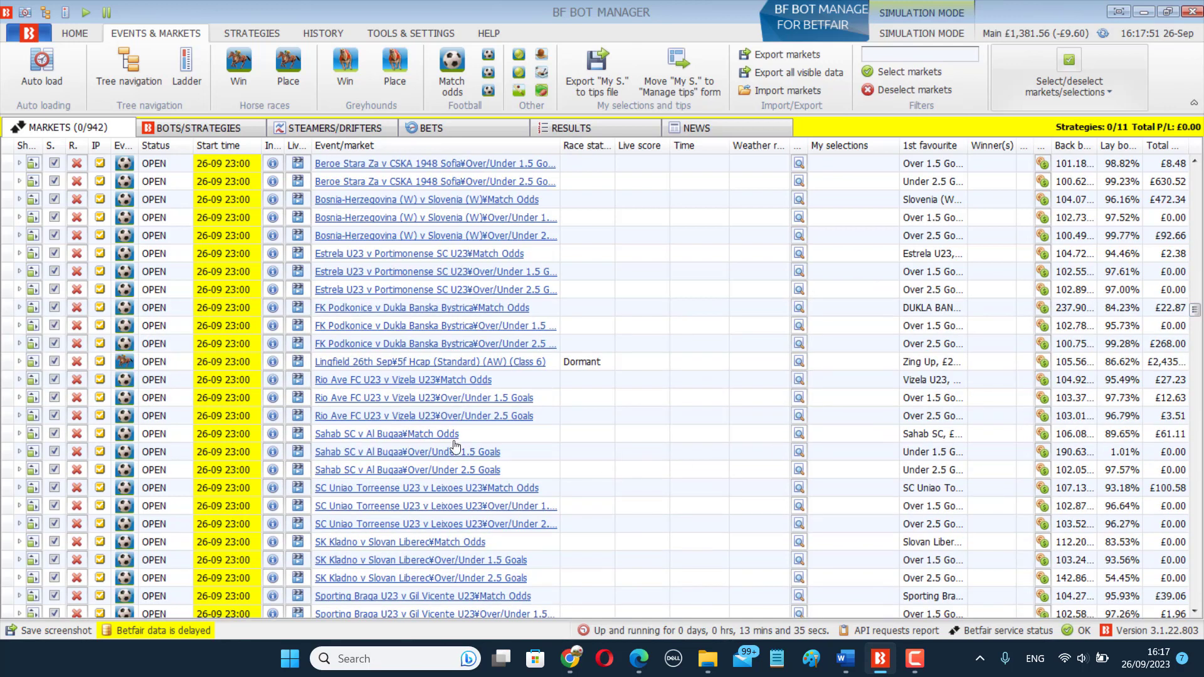
{"action": "left_click", "coordinate": [33, 380]}
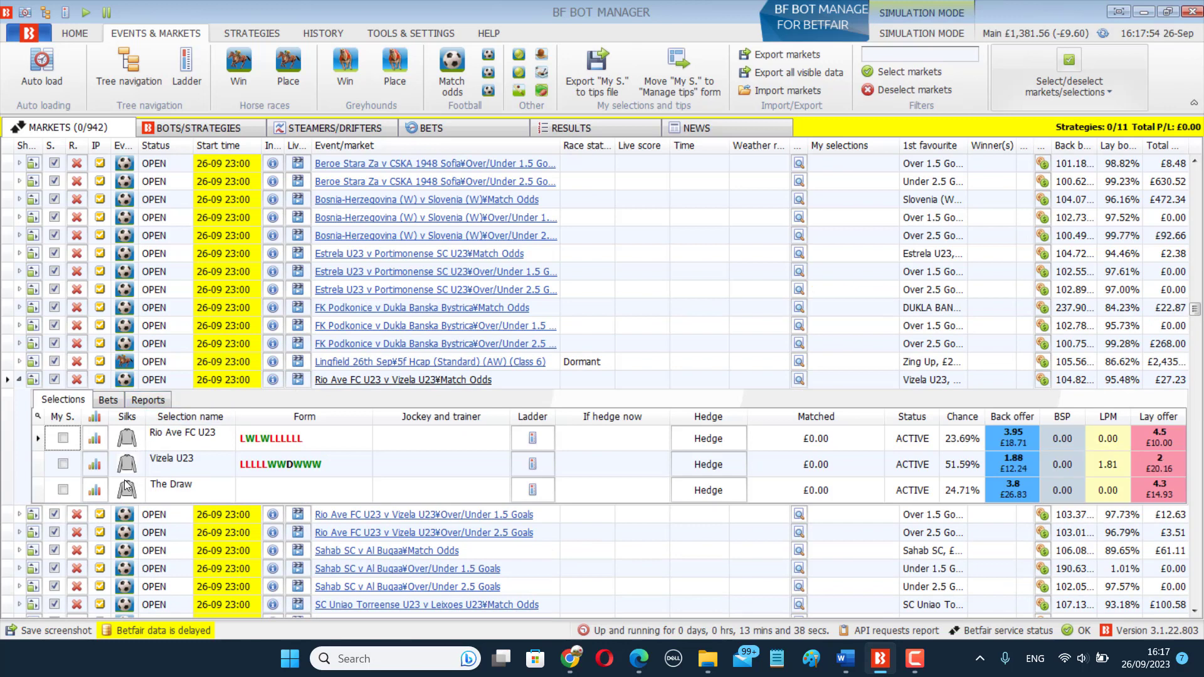
{"action": "left_click", "coordinate": [64, 490]}
{"action": "left_click", "coordinate": [33, 380]}
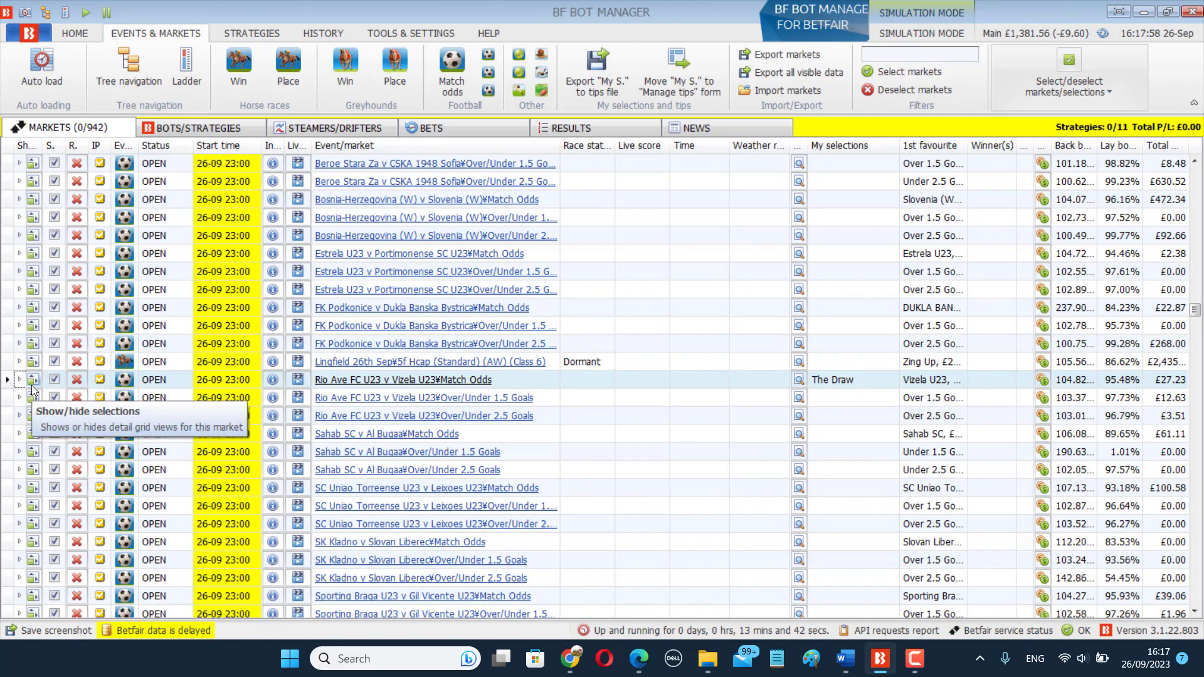
Mark Under 1.5 Goals as a My Selection in the Rio Ave FC U23 v Vizela U23 Over/Under 1.5 Goals market.
{"action": "left_click", "coordinate": [30, 398]}
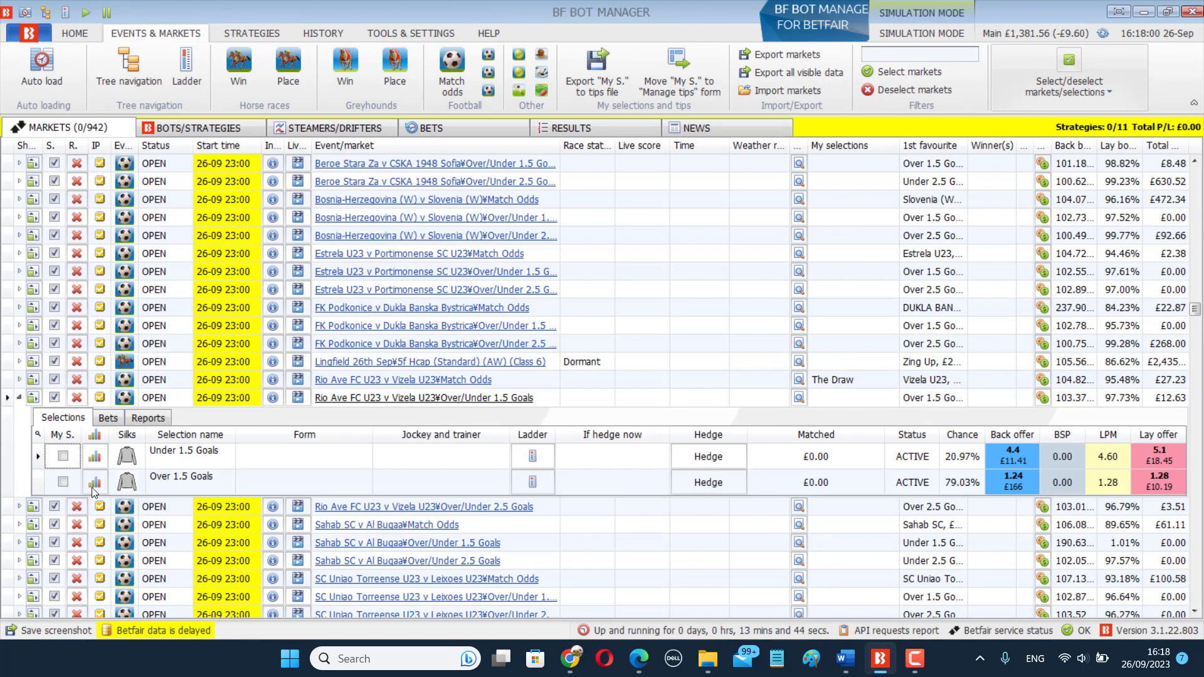
{"action": "left_click", "coordinate": [65, 459]}
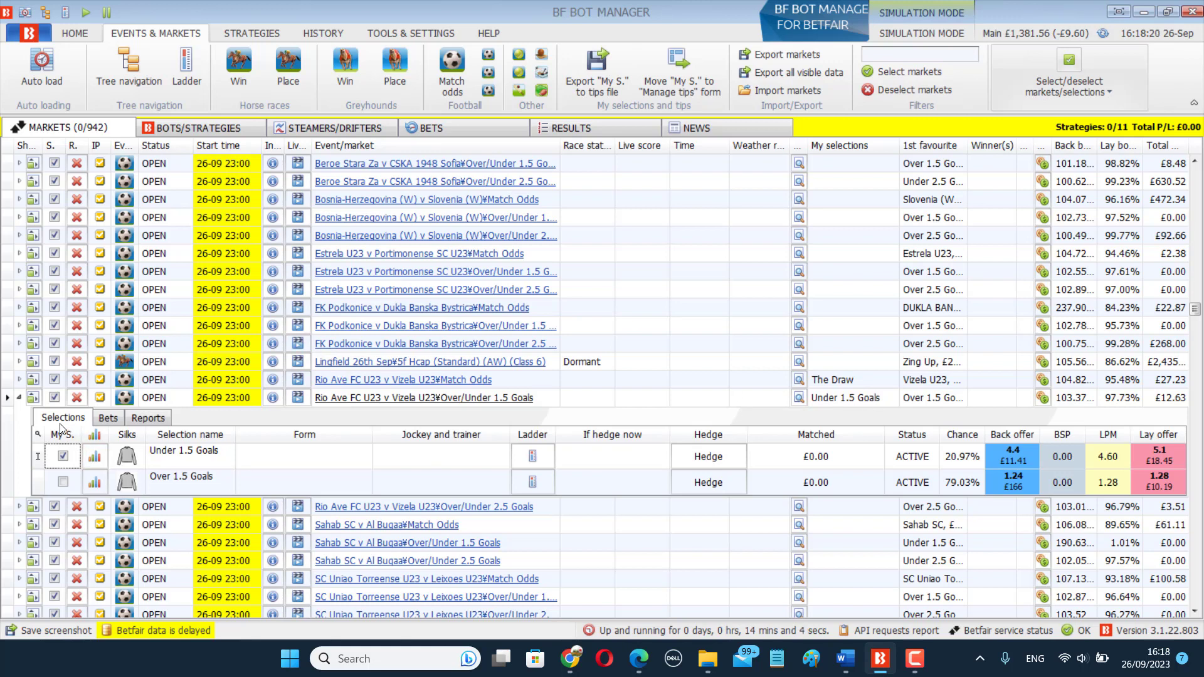
{"action": "left_click", "coordinate": [19, 397]}
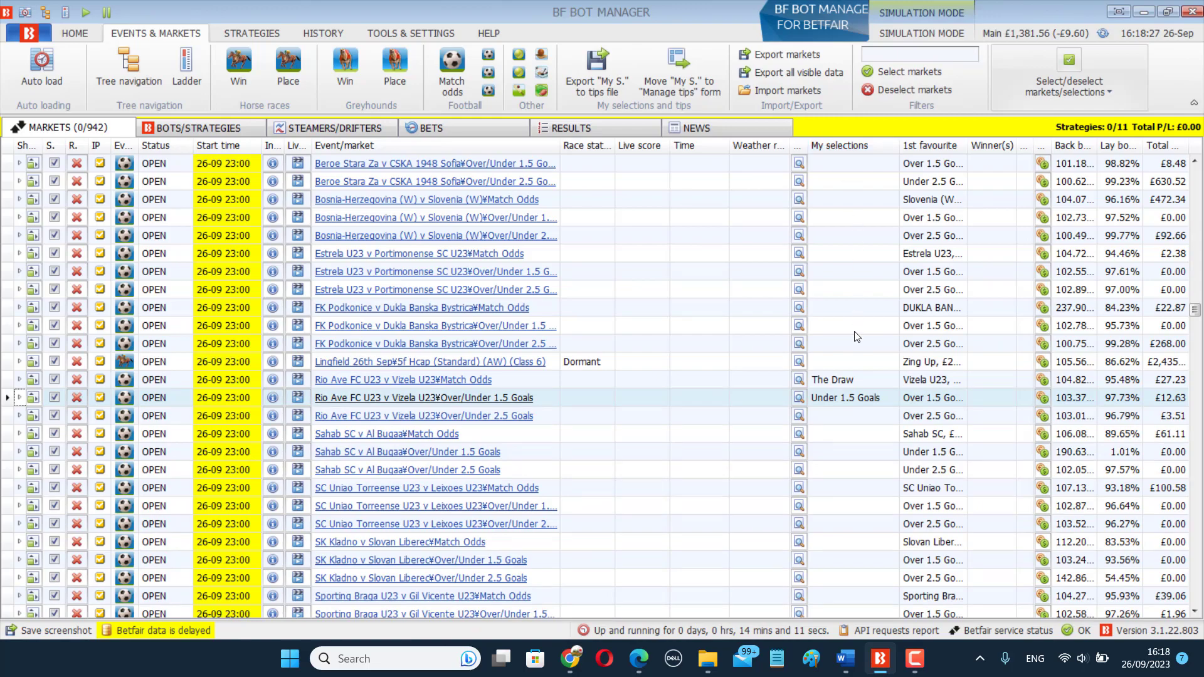
Move all My Selections to the Manage tips form with tipster name "Football1", keeping the option to deselect them enabled.
{"action": "scroll", "coordinate": [849, 382], "scroll_direction": "up", "scroll_amount": 15}
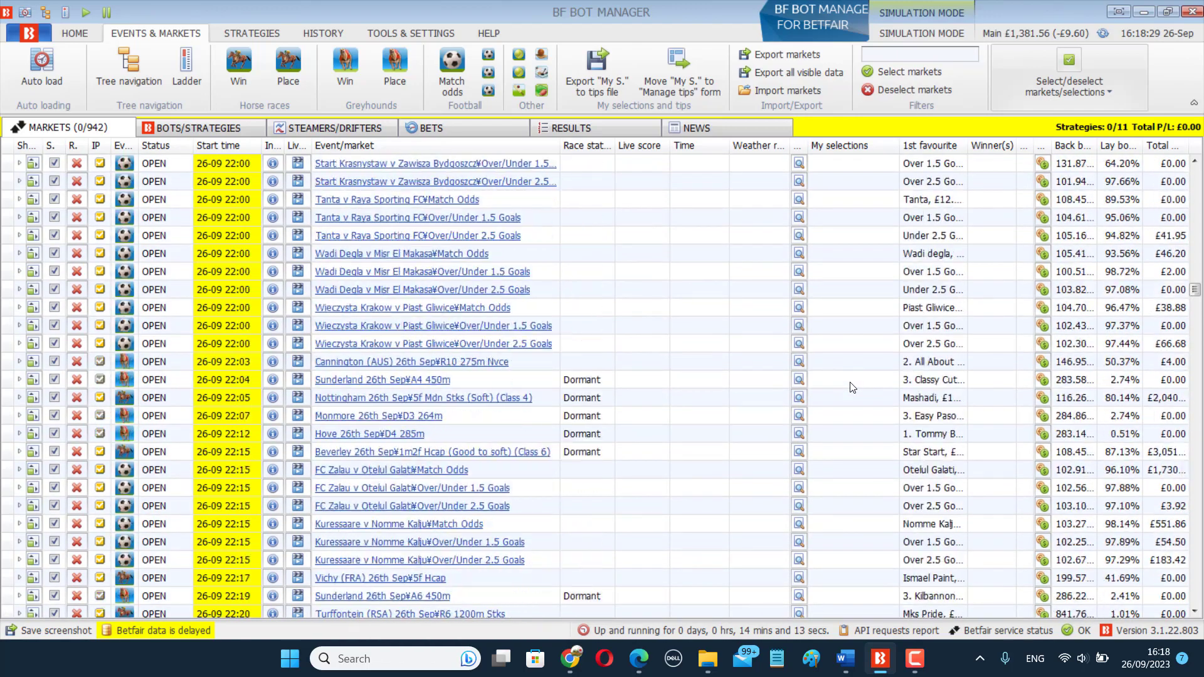
{"action": "scroll", "coordinate": [843, 381], "scroll_direction": "up", "scroll_amount": 15}
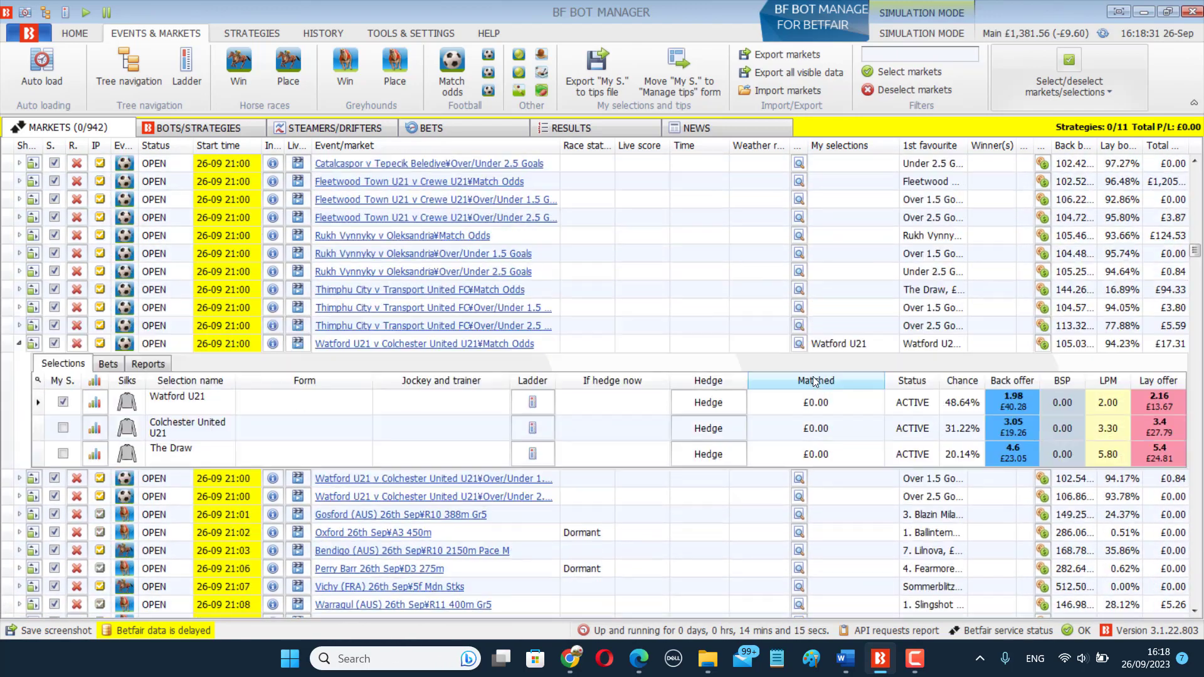
{"action": "scroll", "coordinate": [822, 394], "scroll_direction": "down", "scroll_amount": 2}
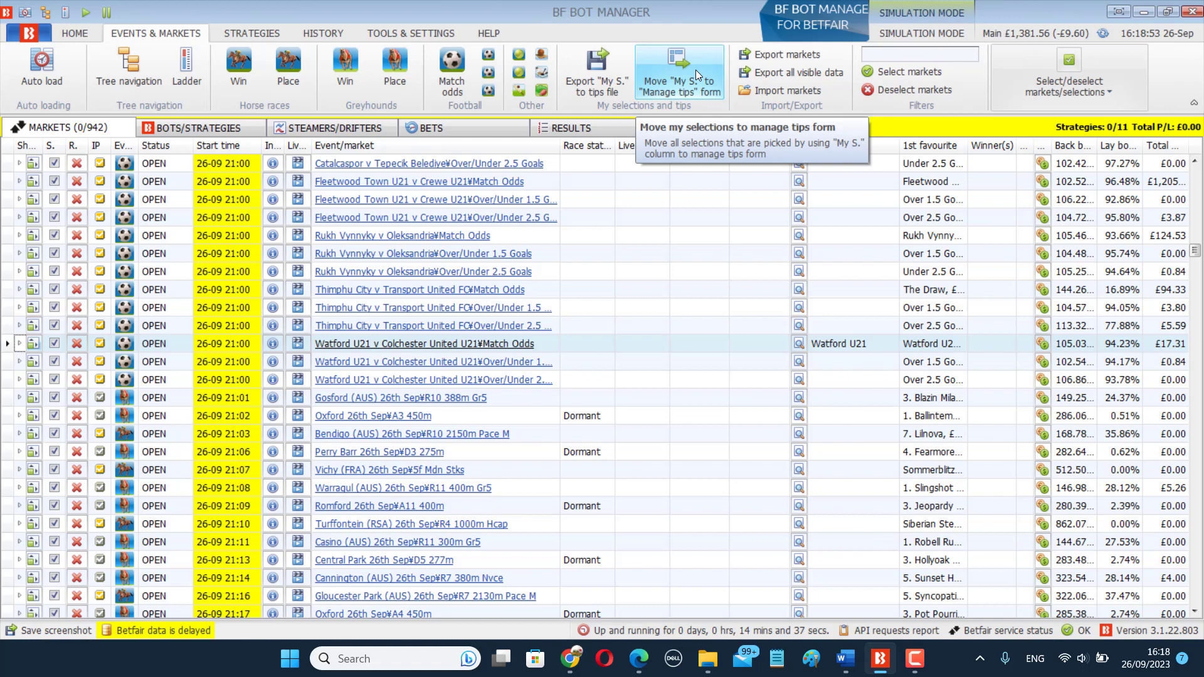
{"action": "left_click", "coordinate": [695, 69]}
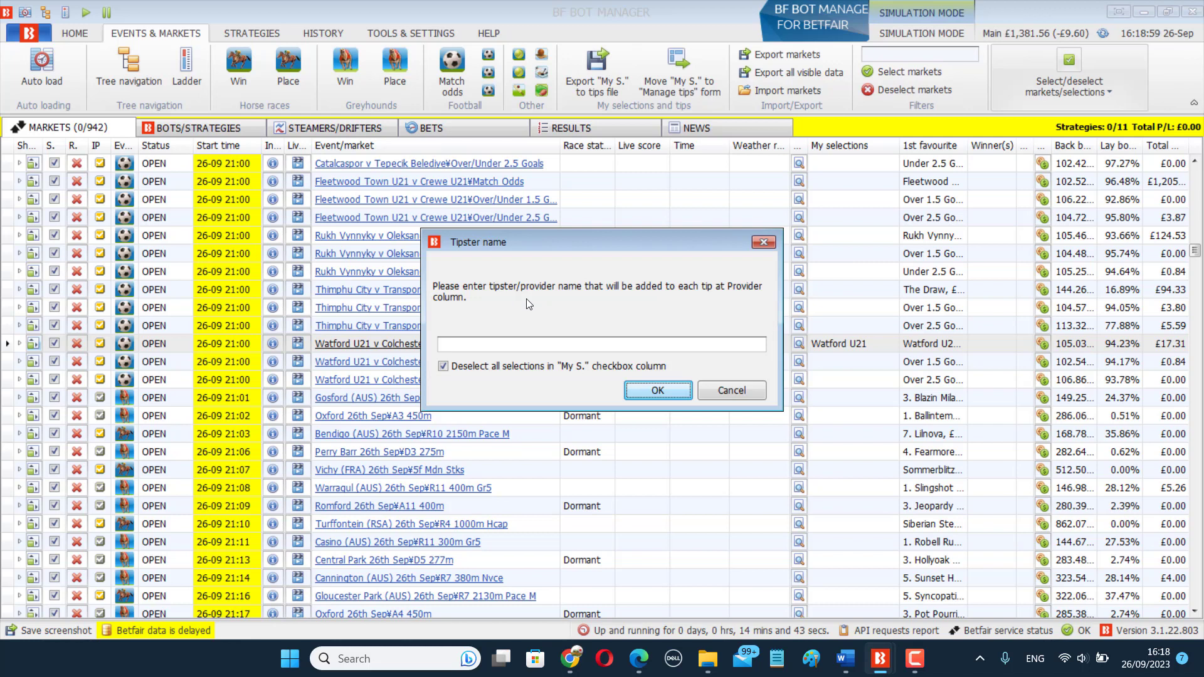
{"action": "left_click", "coordinate": [521, 349]}
{"action": "type", "text": "Football1"}
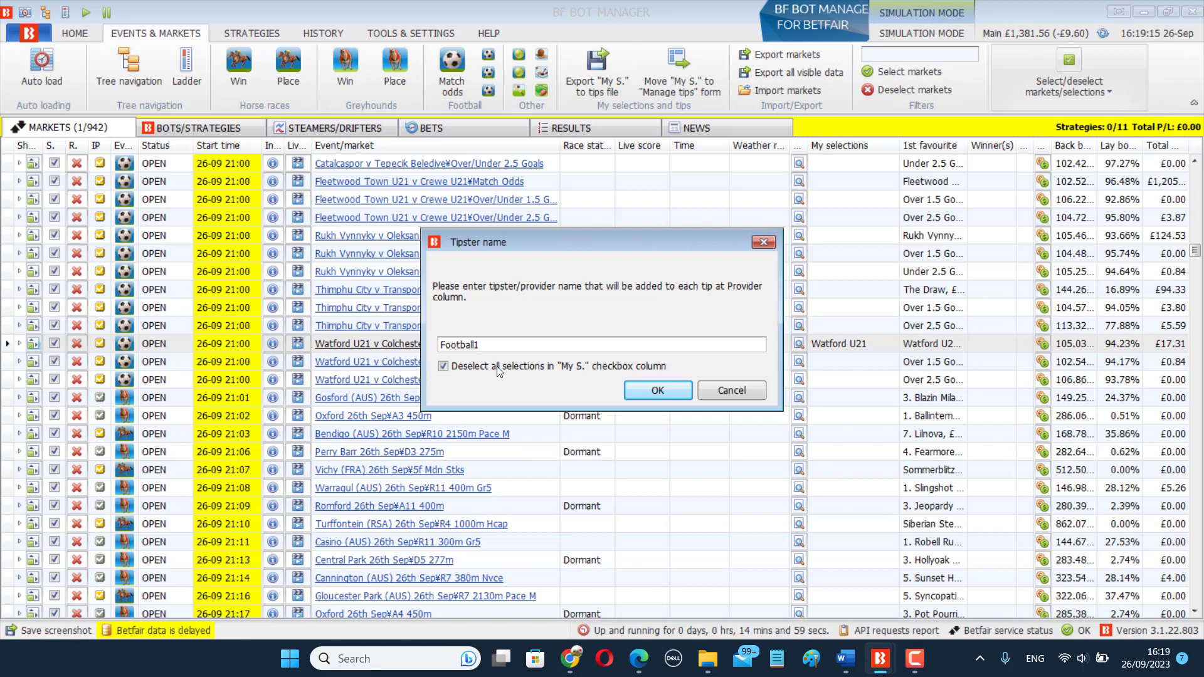
{"action": "left_click", "coordinate": [444, 366]}
{"action": "left_click", "coordinate": [445, 368]}
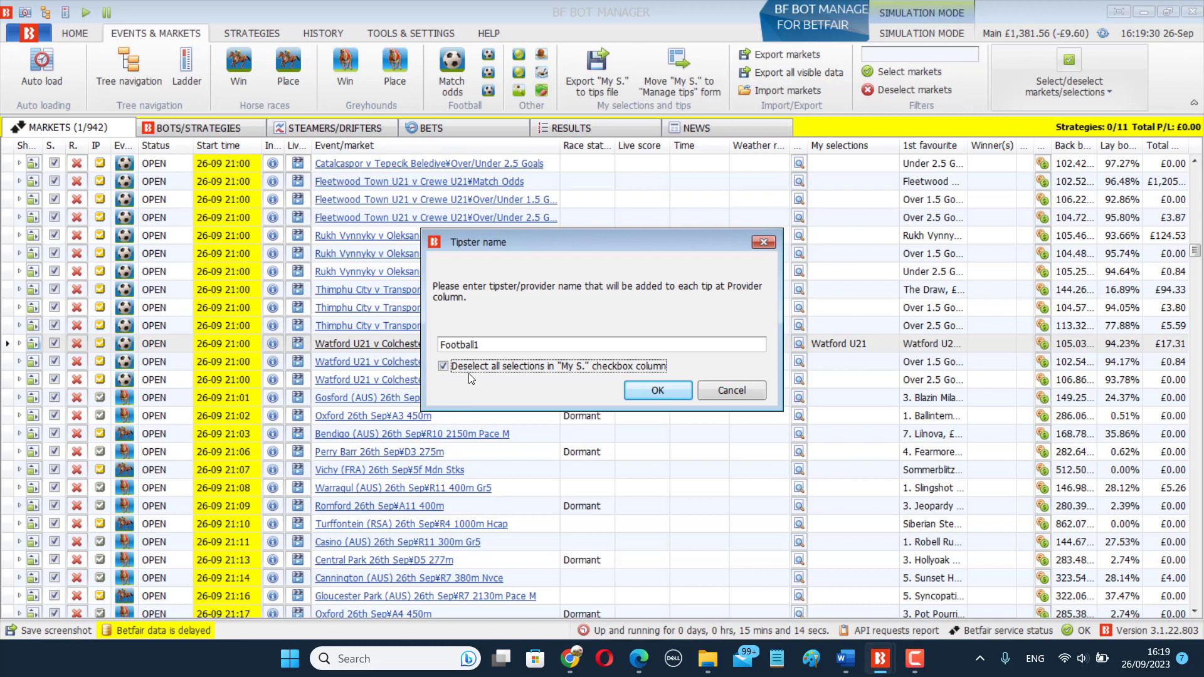
{"action": "left_click", "coordinate": [665, 397]}
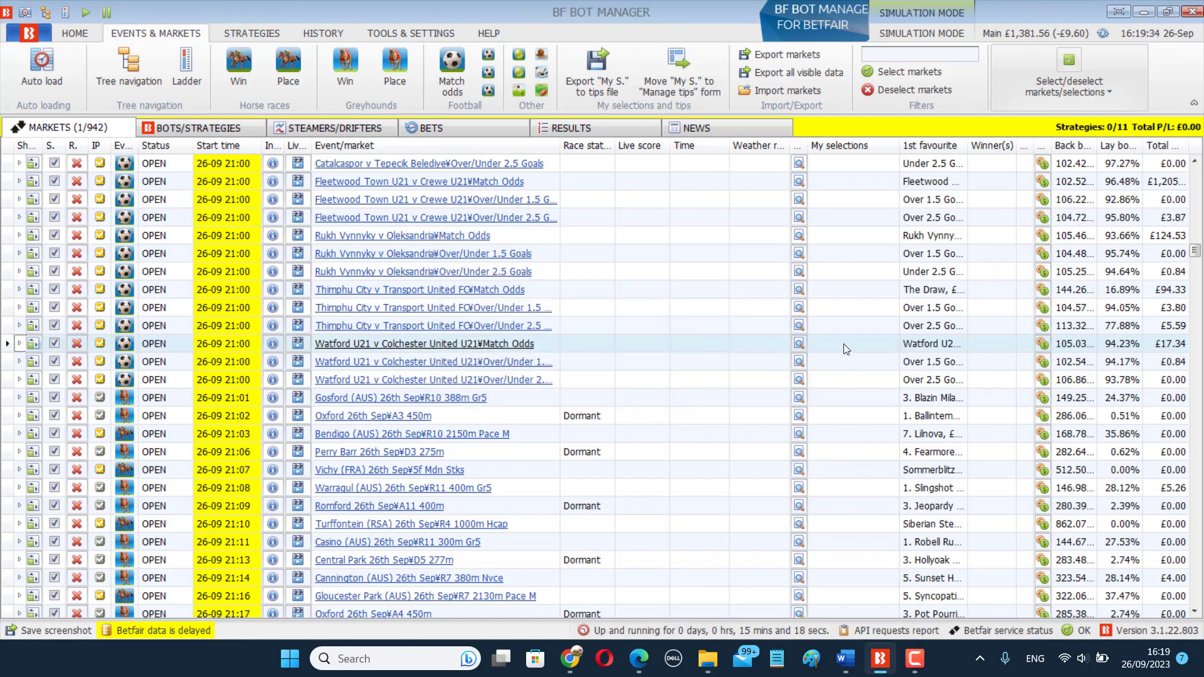
Check the selections of the Watford U21 v Colchester United U21 Match Odds market and open the strategies' tip management form.
{"action": "left_click", "coordinate": [35, 345]}
{"action": "left_click", "coordinate": [32, 345]}
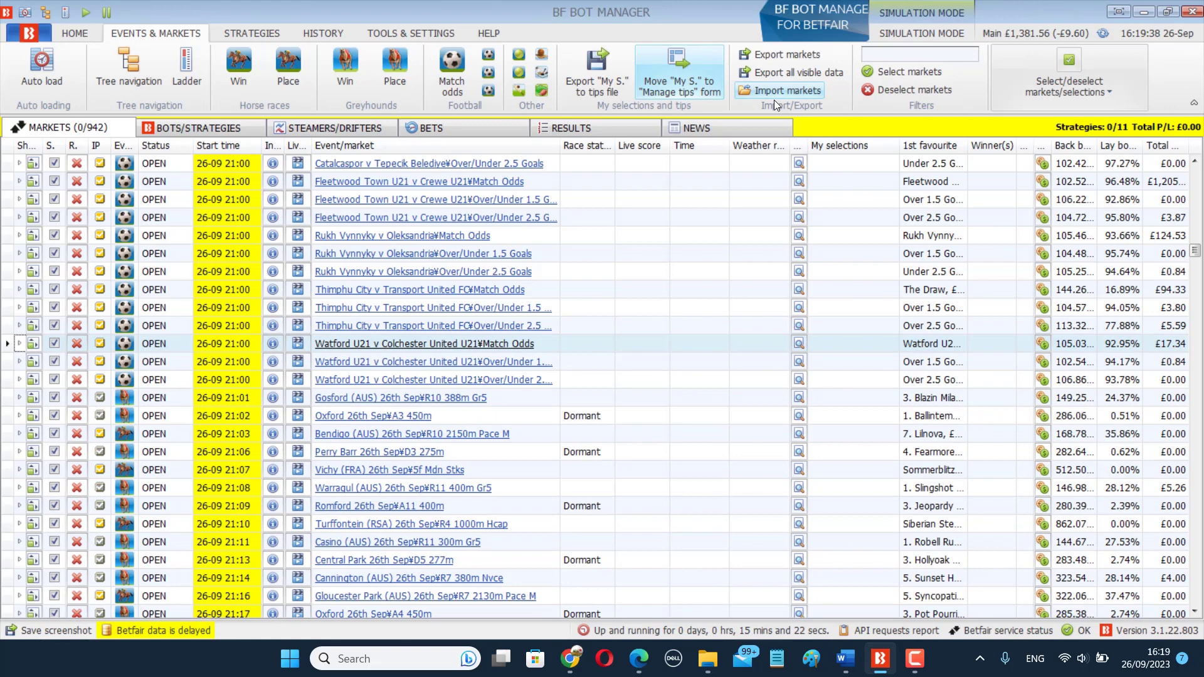
{"action": "left_click", "coordinate": [242, 129]}
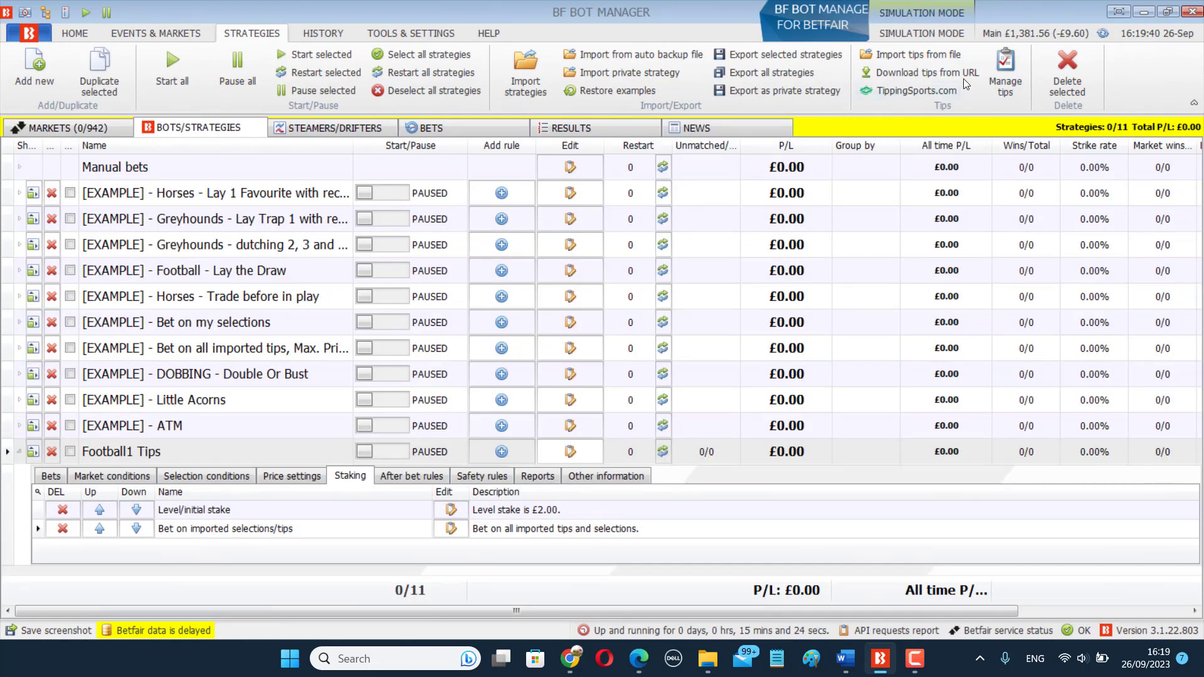
{"action": "left_click", "coordinate": [1006, 72]}
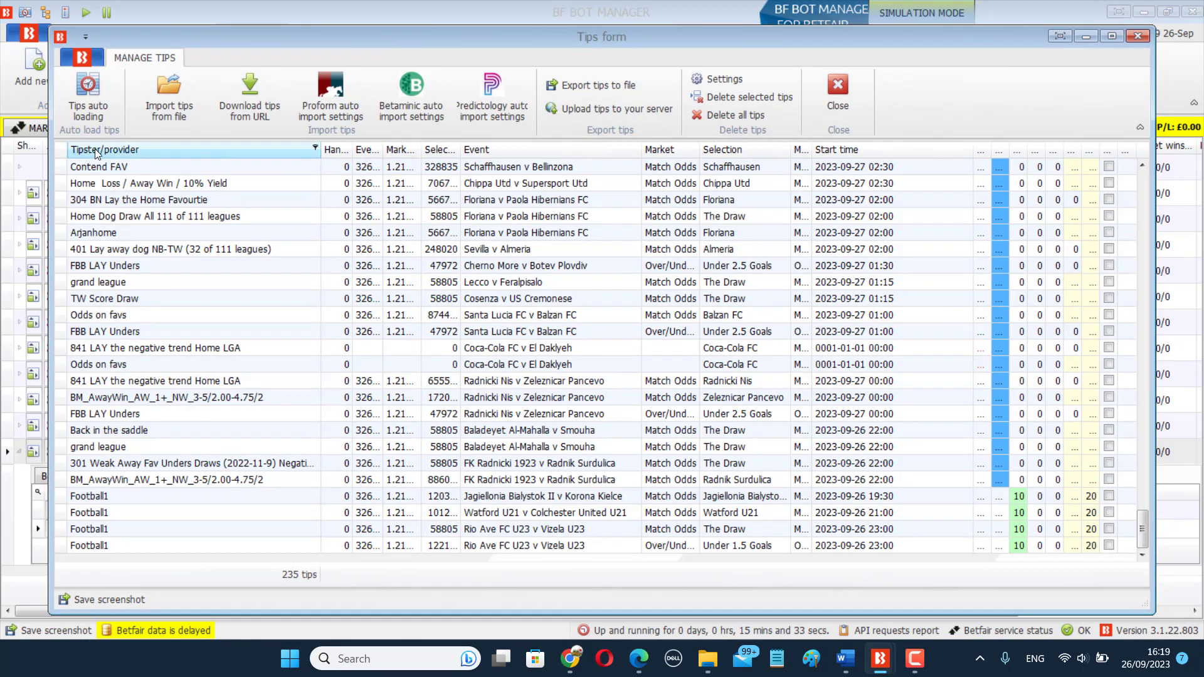
Close the tips form and restrict the Football1 Tips strategy's rule for betting on imported tips to the provider "Football1".
{"action": "key", "text": "Escape"}
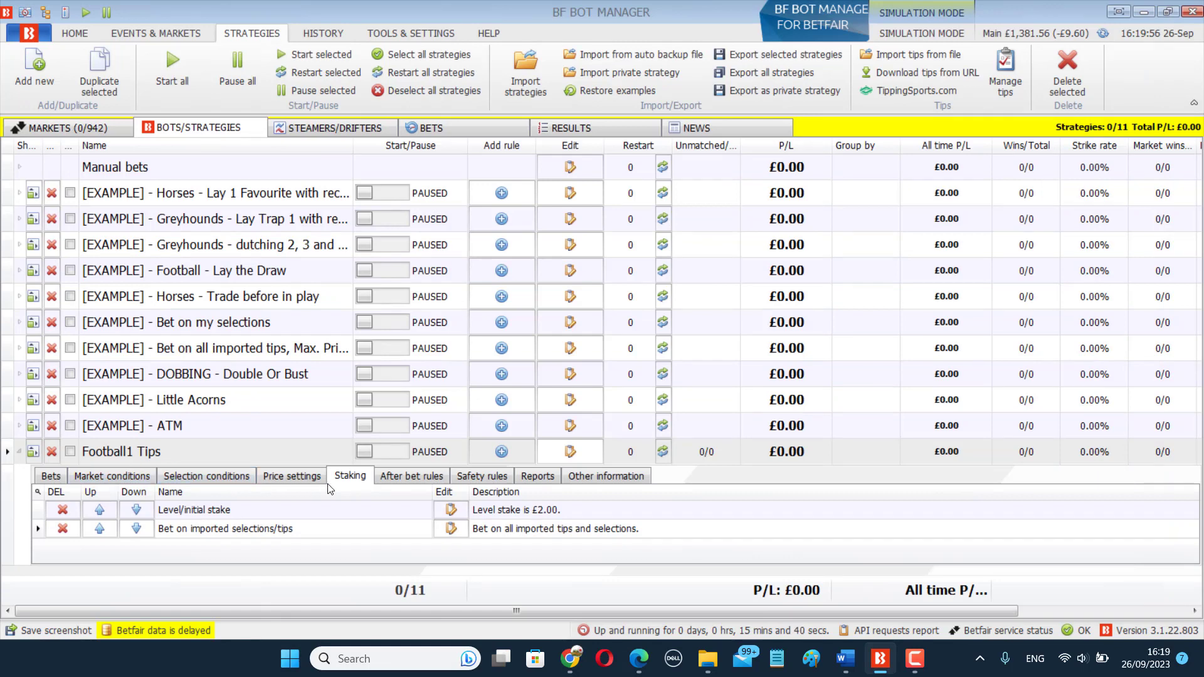
{"action": "left_click", "coordinate": [449, 529]}
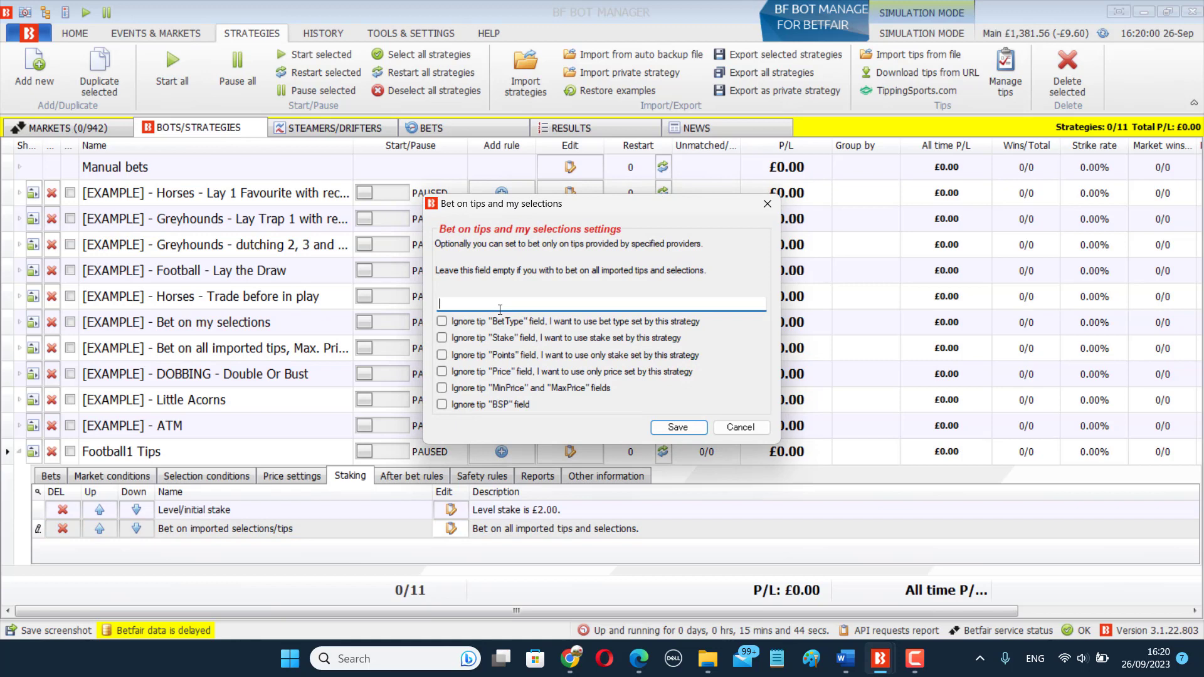
{"action": "type", "text": "Football1"}
{"action": "left_click", "coordinate": [678, 428]}
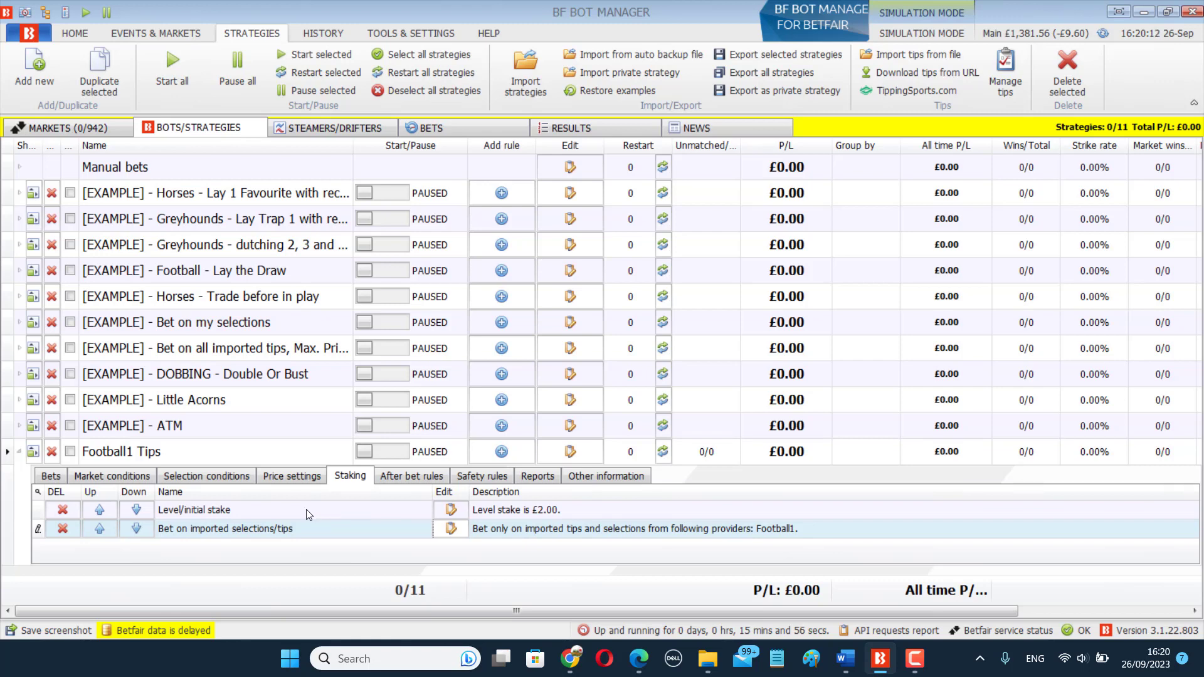
Review the market conditions, selection conditions and price settings of the Football1 Tips strategy.
{"action": "left_click", "coordinate": [111, 476]}
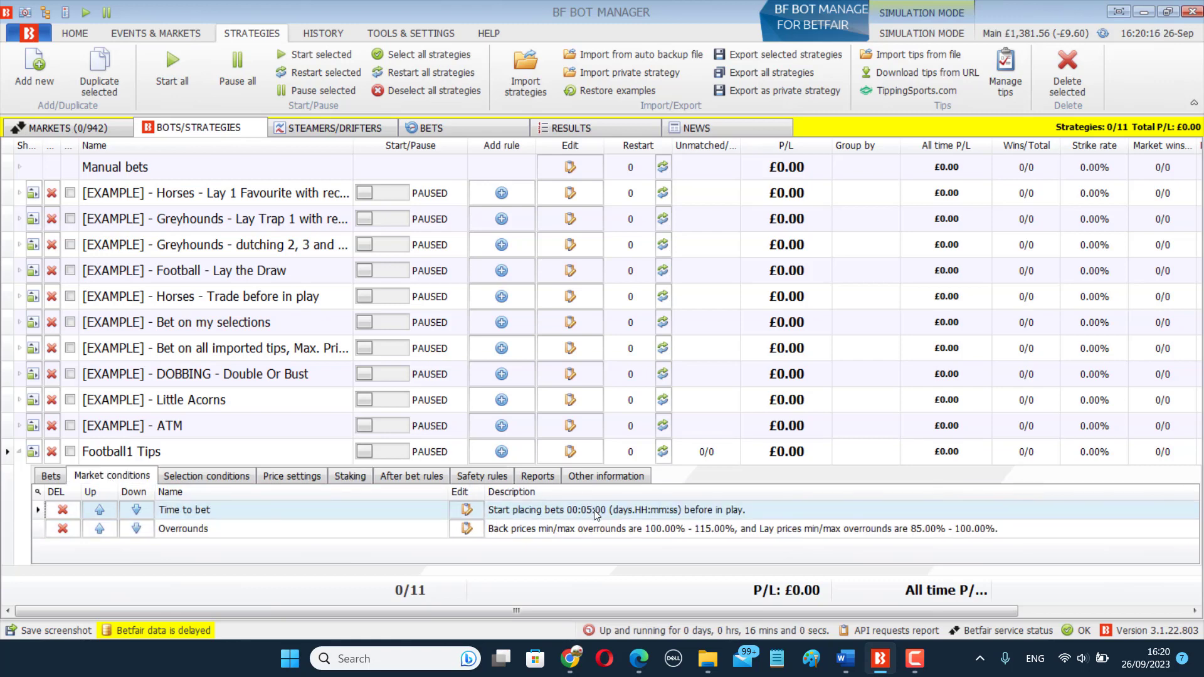
{"action": "left_click", "coordinate": [195, 476]}
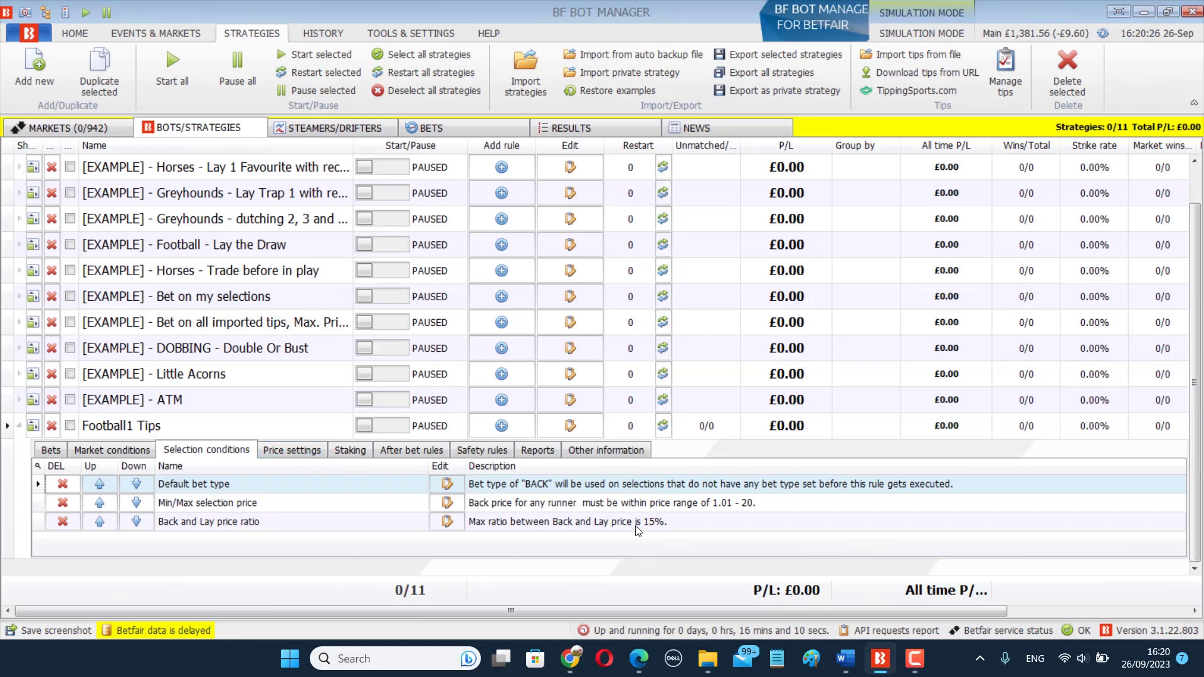
{"action": "left_click", "coordinate": [148, 452]}
{"action": "left_click", "coordinate": [304, 452]}
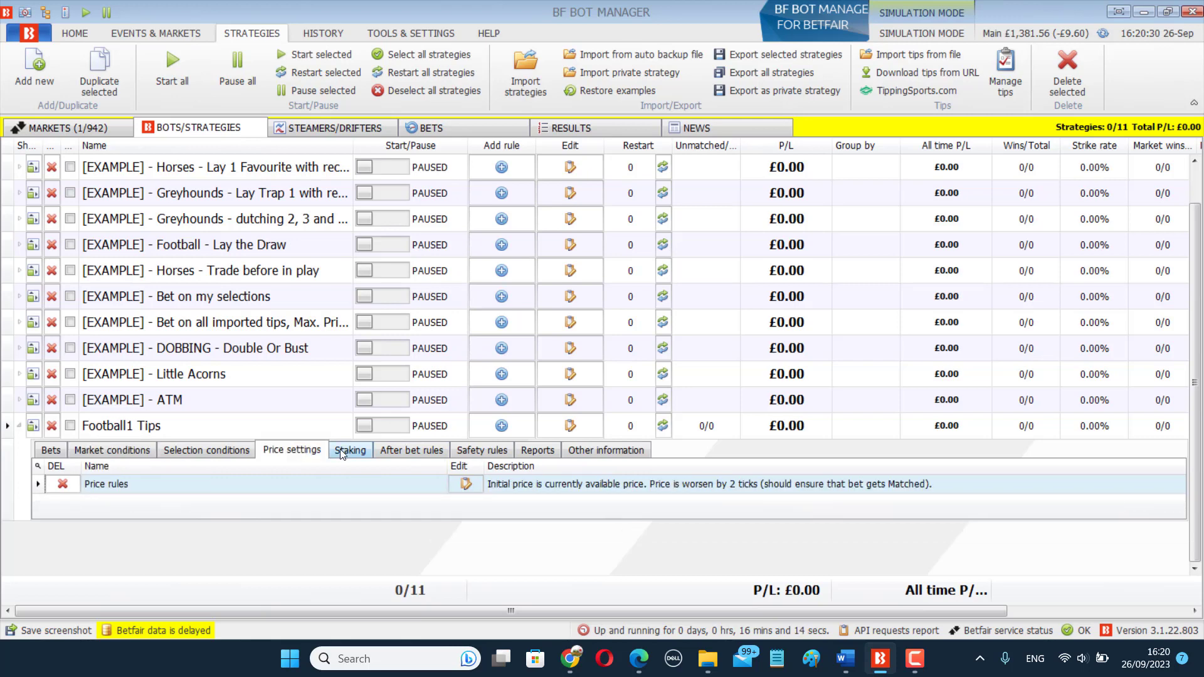
Set the level stake of the Football1 Tips strategy to £10.
{"action": "left_click", "coordinate": [342, 451]}
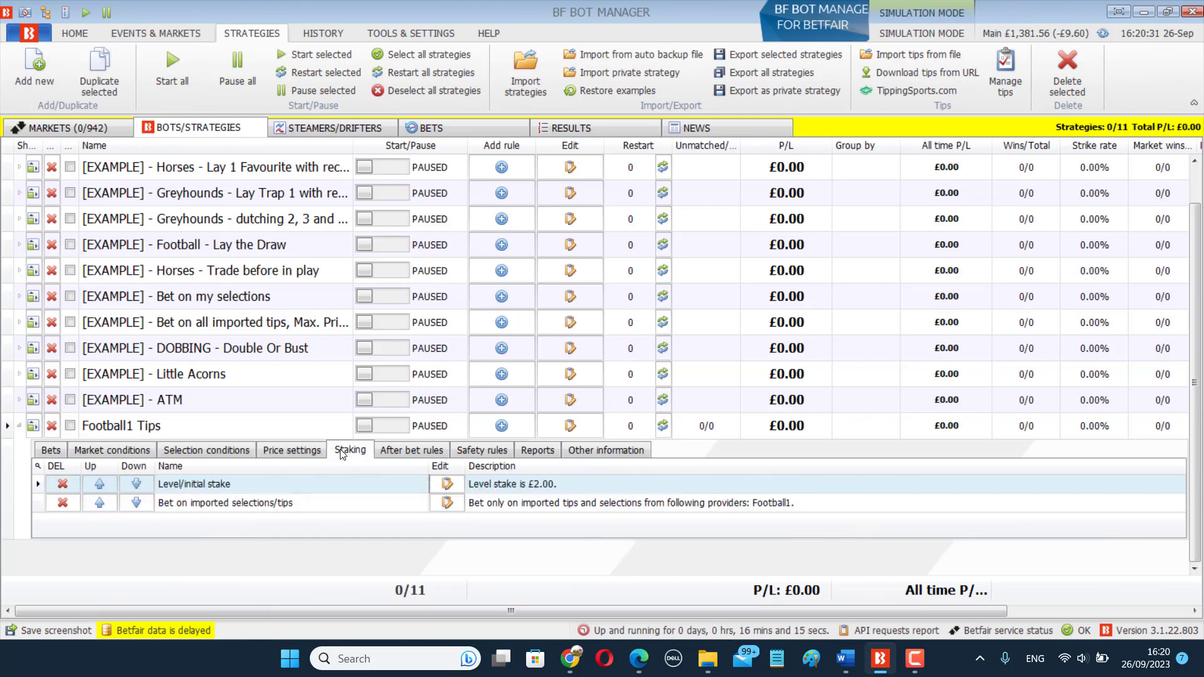
{"action": "left_click", "coordinate": [447, 487]}
{"action": "type", "text": "10"}
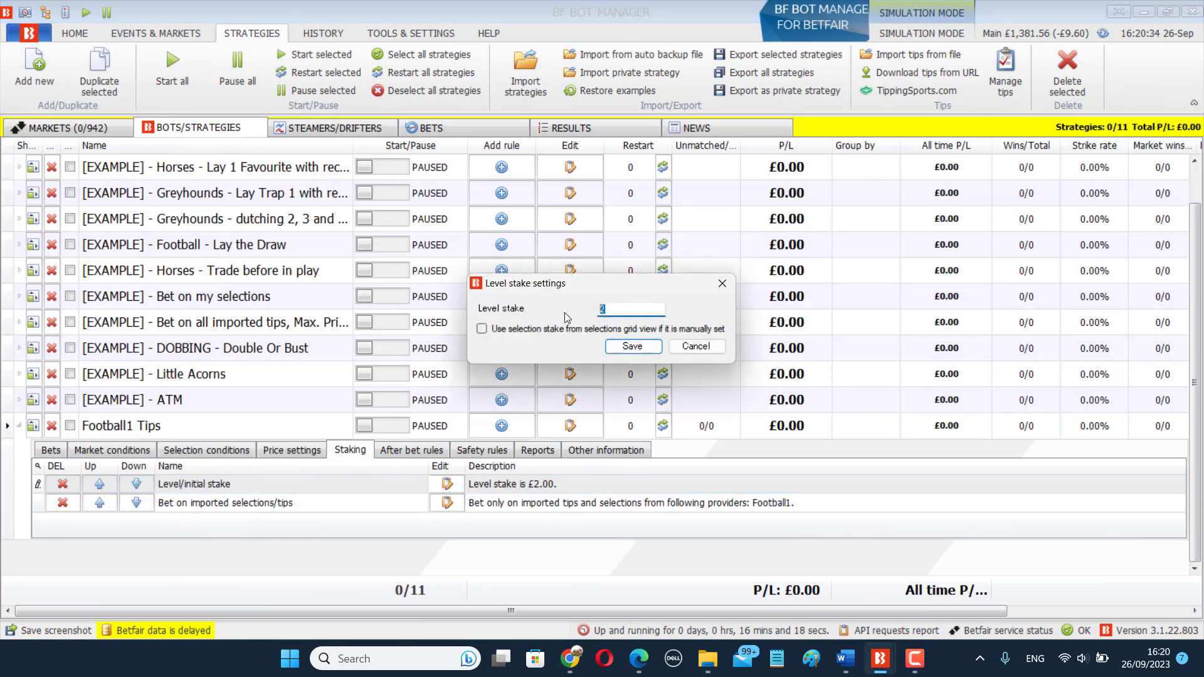
{"action": "key", "text": "Return"}
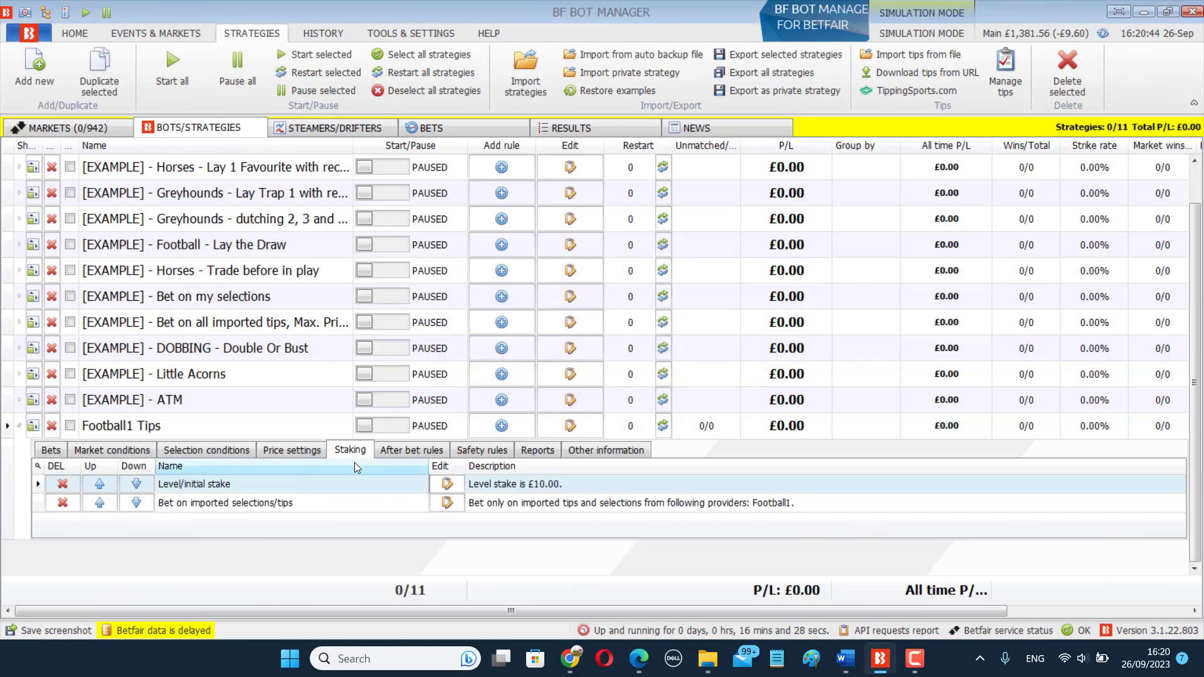
Duplicate the Football1 Tips strategy and deselect all strategies.
{"action": "left_click", "coordinate": [70, 426]}
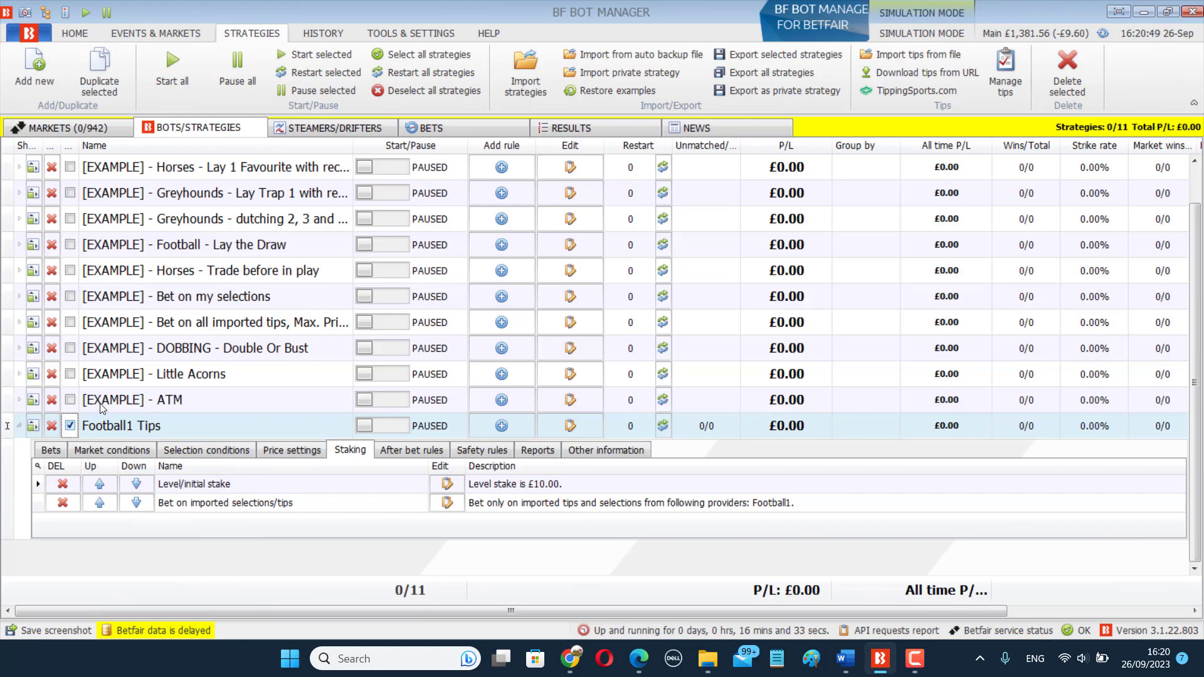
{"action": "left_click", "coordinate": [99, 88]}
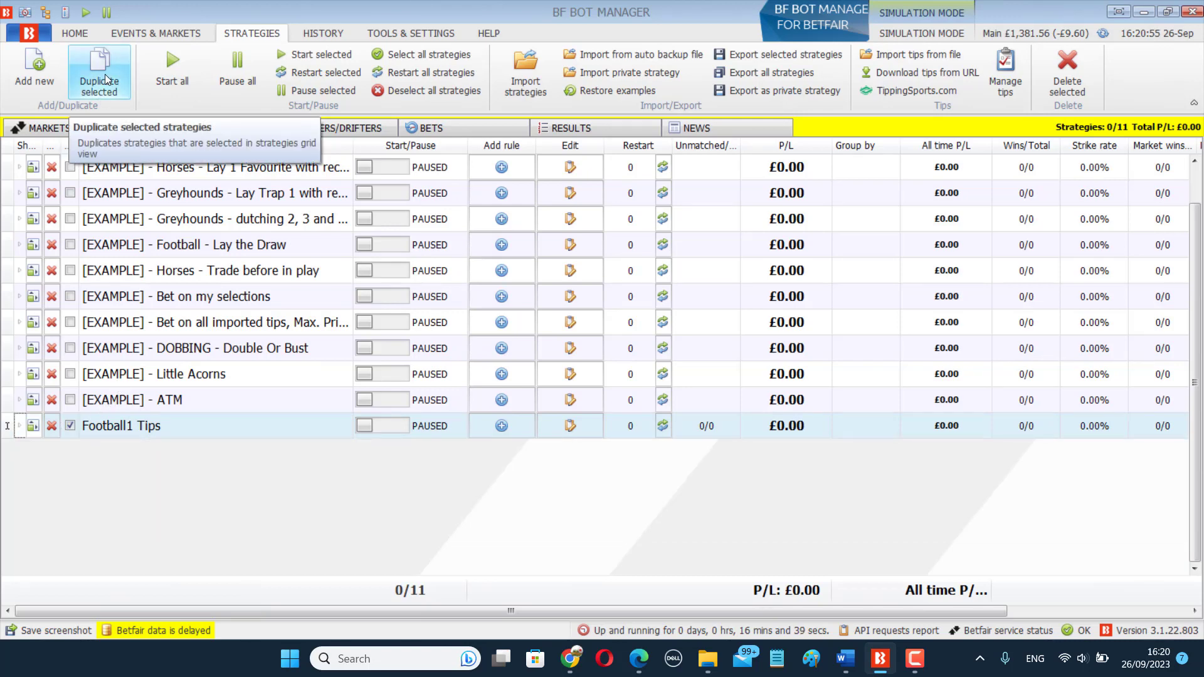
{"action": "left_click", "coordinate": [104, 74]}
{"action": "left_click", "coordinate": [375, 93]}
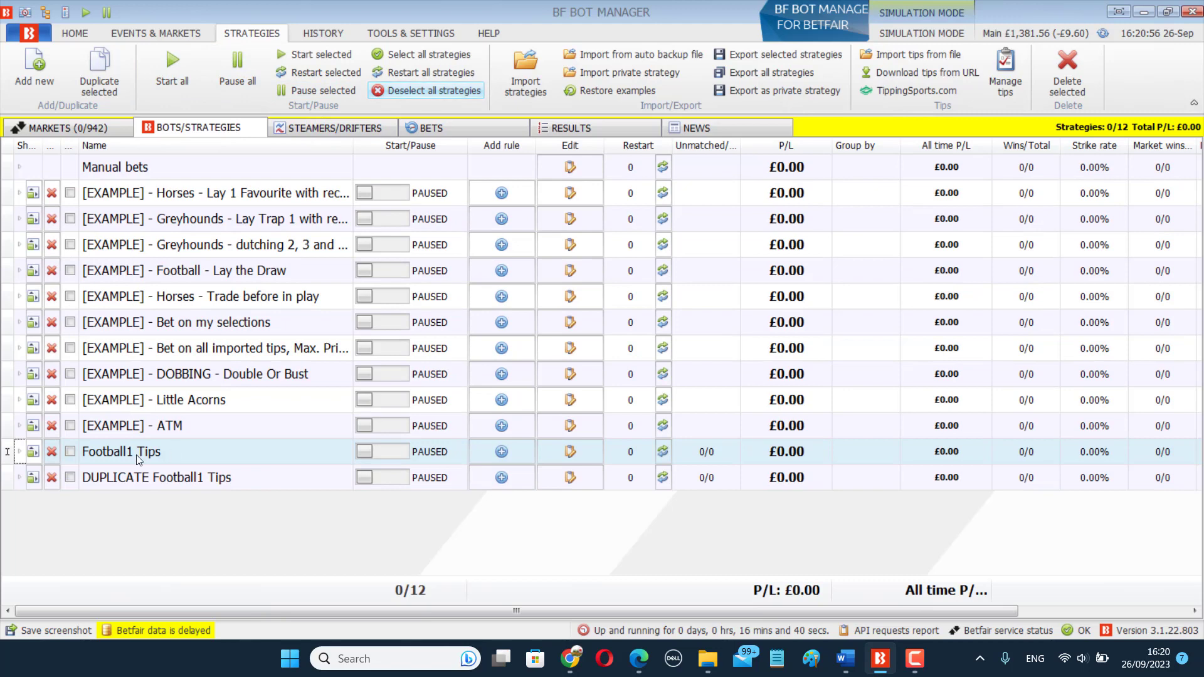
Rename the duplicated Football1 Tips strategy as "horses Tips" and save it.
{"action": "left_click", "coordinate": [70, 478]}
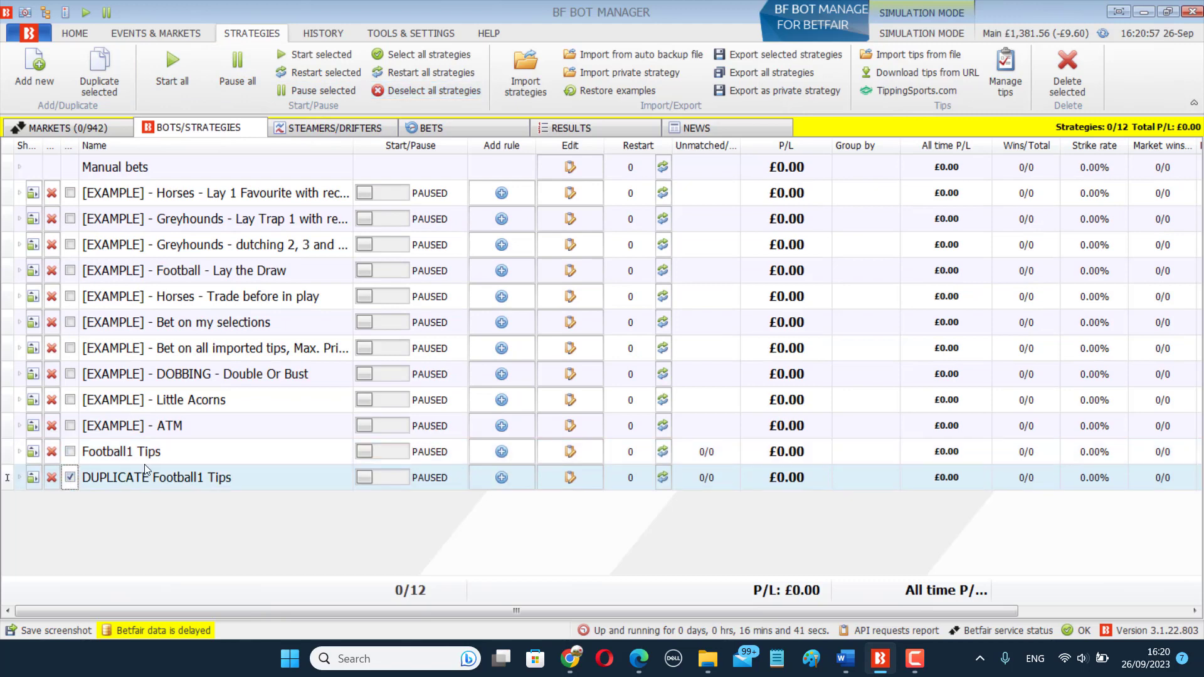
{"action": "left_click", "coordinate": [570, 477]}
{"action": "double_click", "coordinate": [624, 126]}
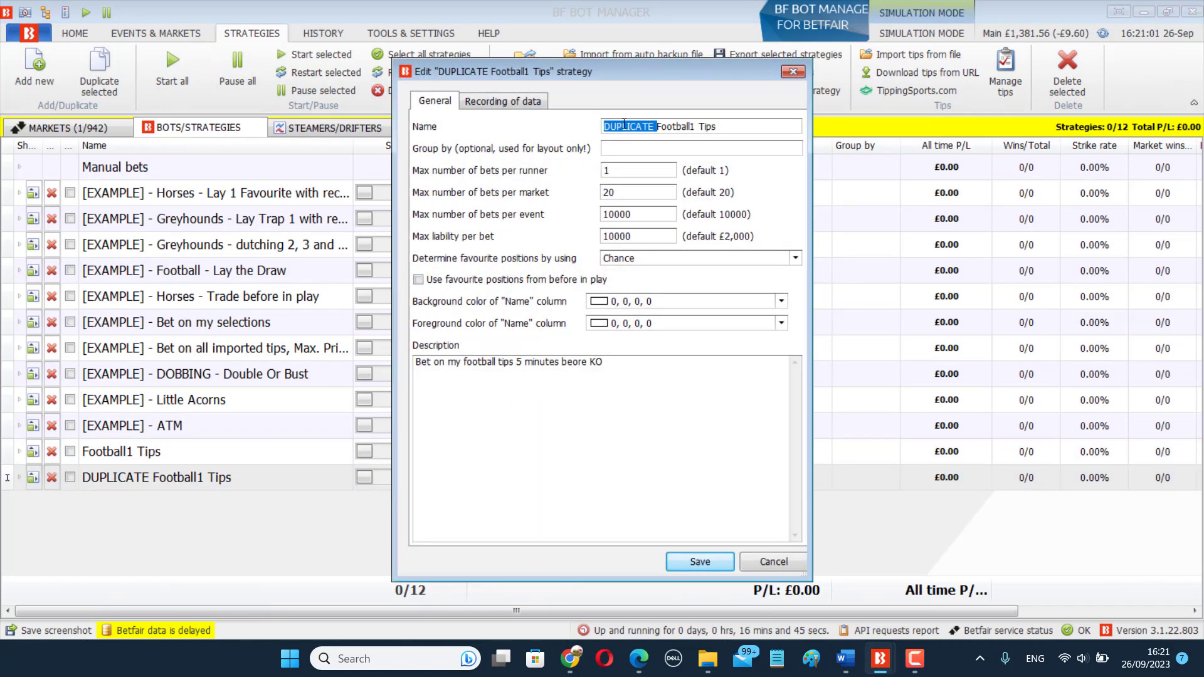
{"action": "key", "text": "BackSpace"}
{"action": "double_click", "coordinate": [632, 126]}
{"action": "type", "text": "horse"}
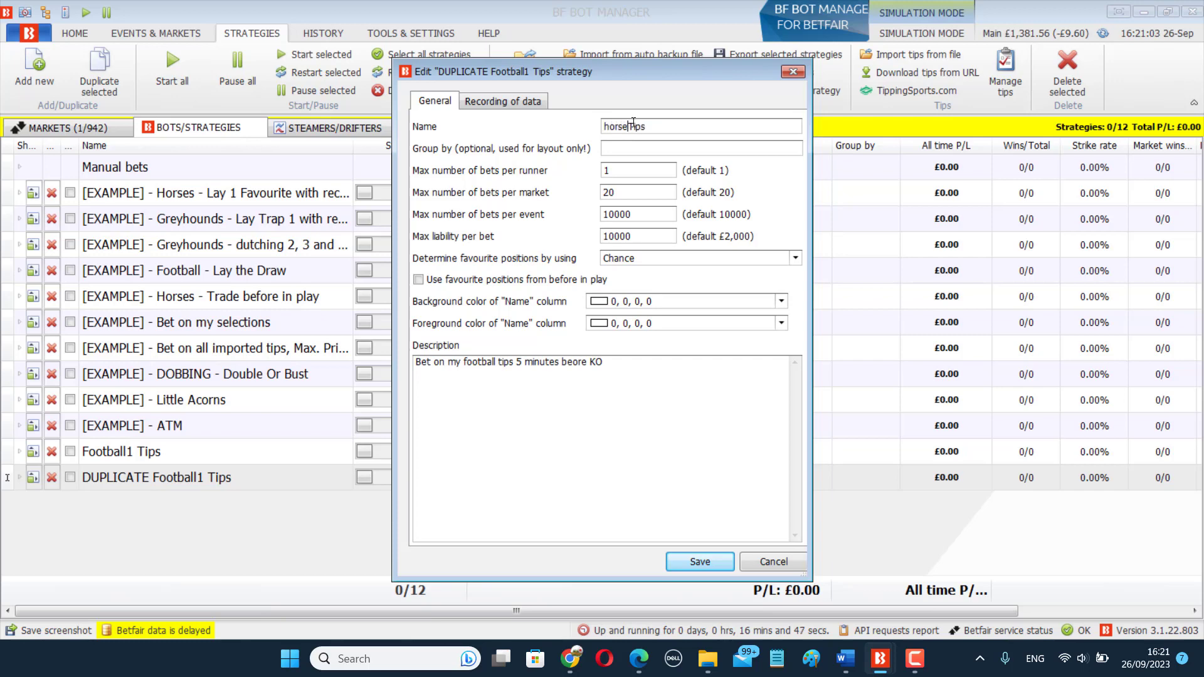
{"action": "type", "text": "s"}
{"action": "left_click", "coordinate": [712, 560]}
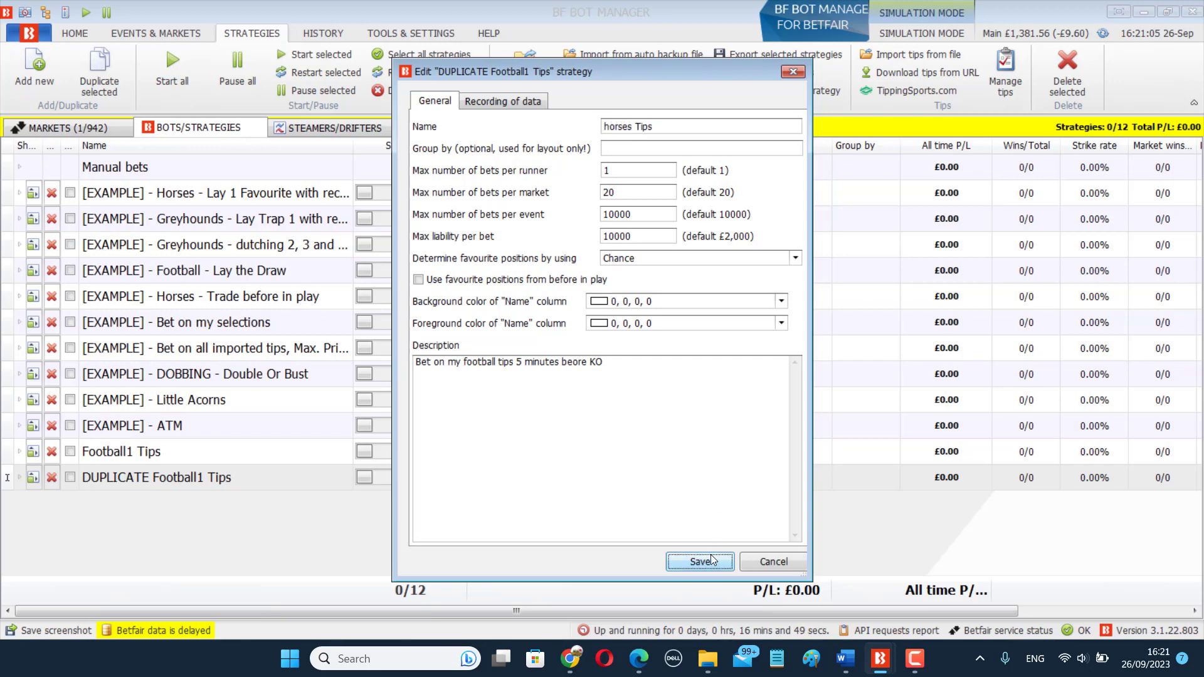
Mark 2. Just Jaydo as a My Selection in the Bendigo (AUS) 26th Sep R1 2150m Pace M market and collapse it.
{"action": "left_click", "coordinate": [75, 129]}
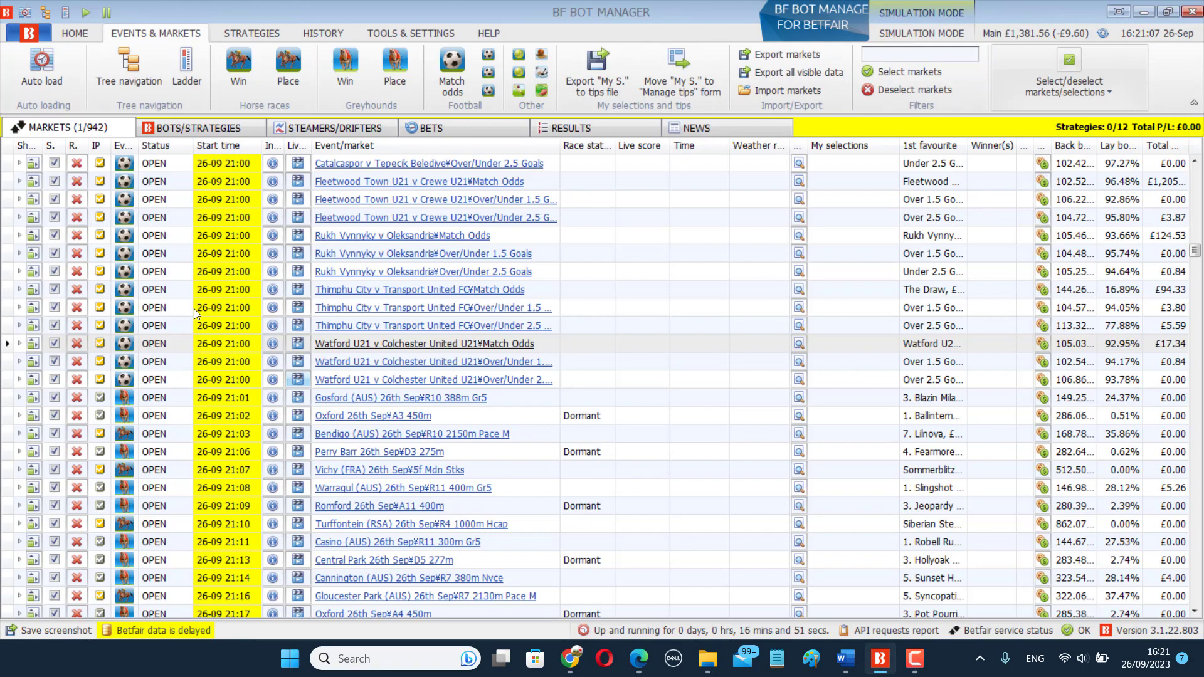
{"action": "left_click_drag", "start_coordinate": [1195, 249], "coordinate": [1169, 173]}
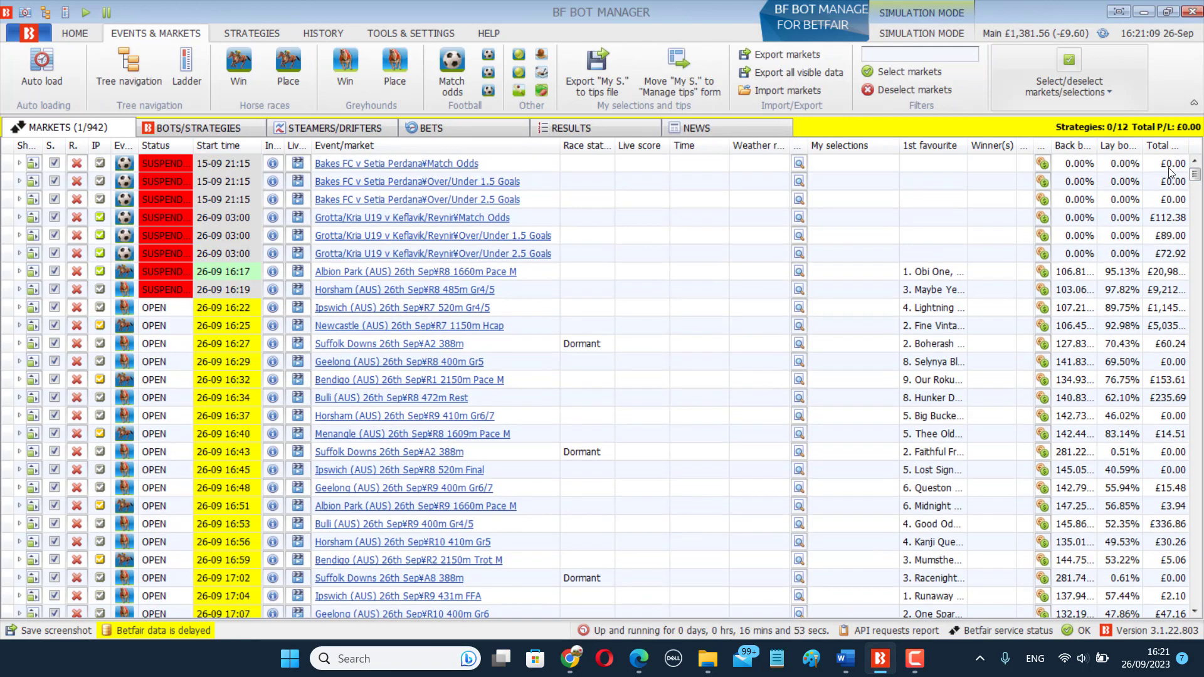
{"action": "left_click", "coordinate": [33, 379]}
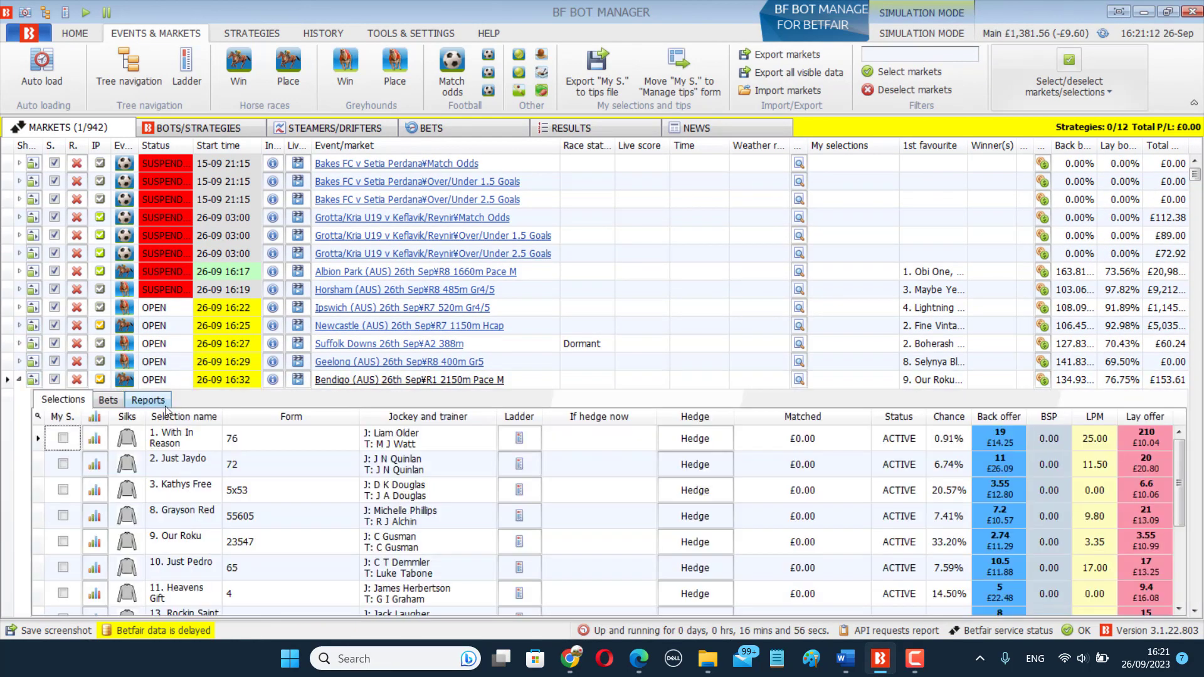
{"action": "left_click", "coordinate": [63, 464]}
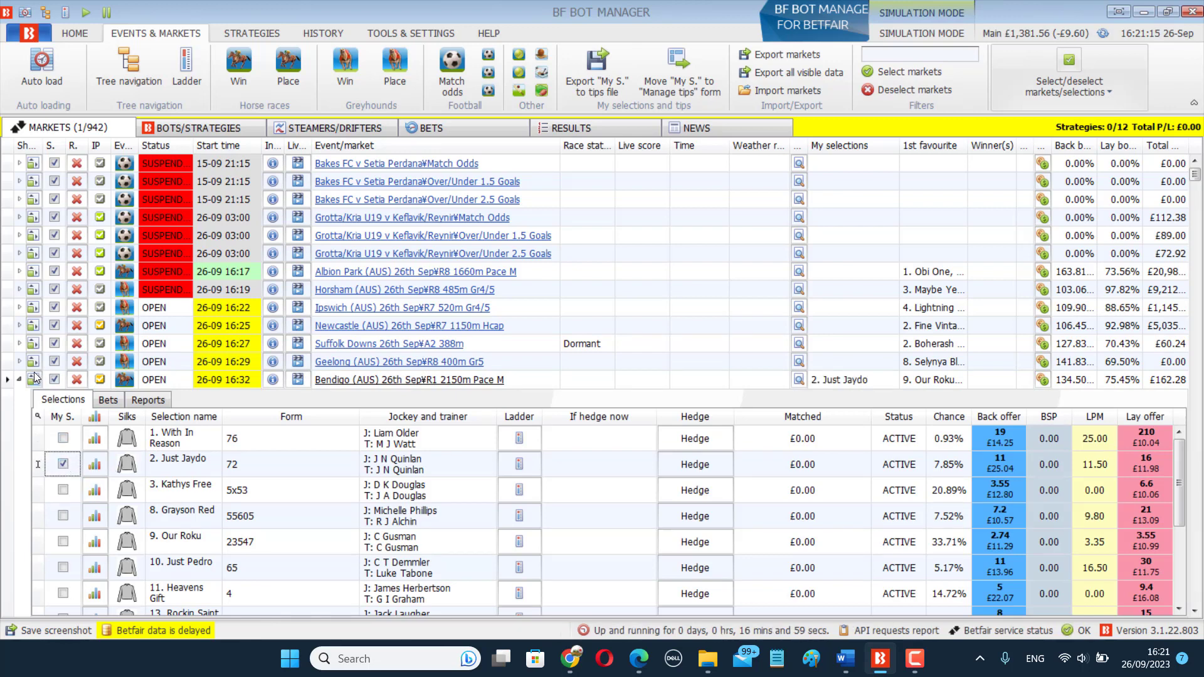
{"action": "left_click", "coordinate": [34, 377]}
Mark 1. Patsy Valentine as a My Selection in the Menangle (AUS) 26th Sep R8 1609m Pace M market and collapse it.
{"action": "left_click", "coordinate": [36, 433]}
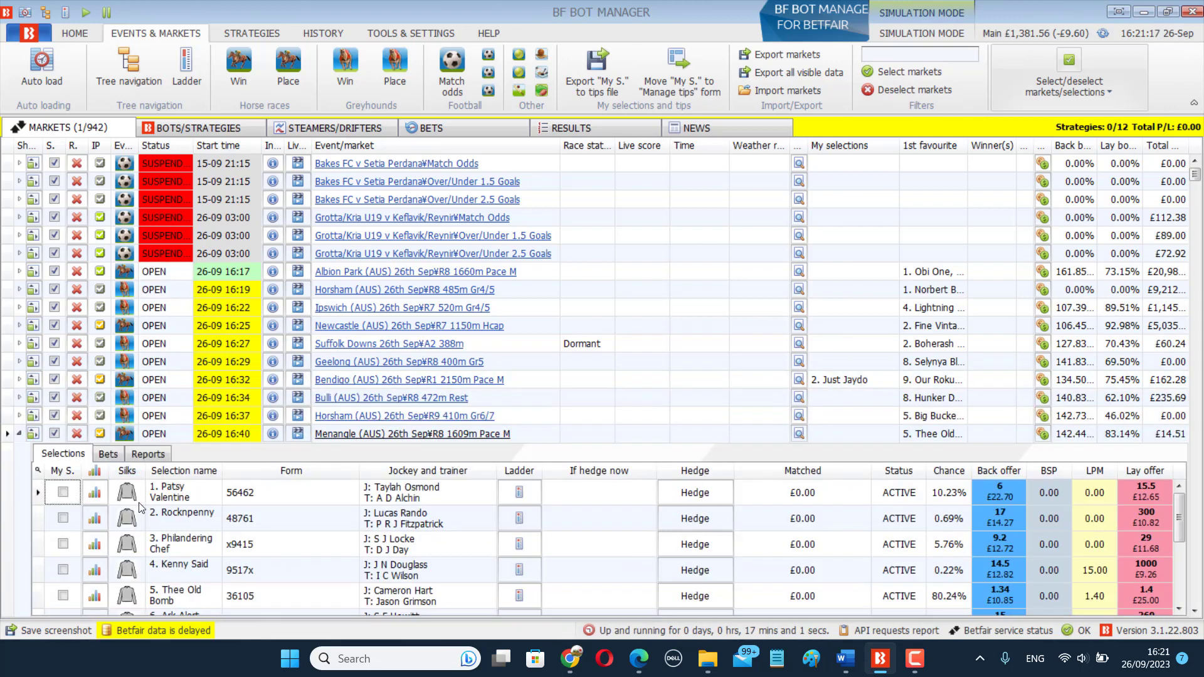
{"action": "left_click", "coordinate": [62, 492]}
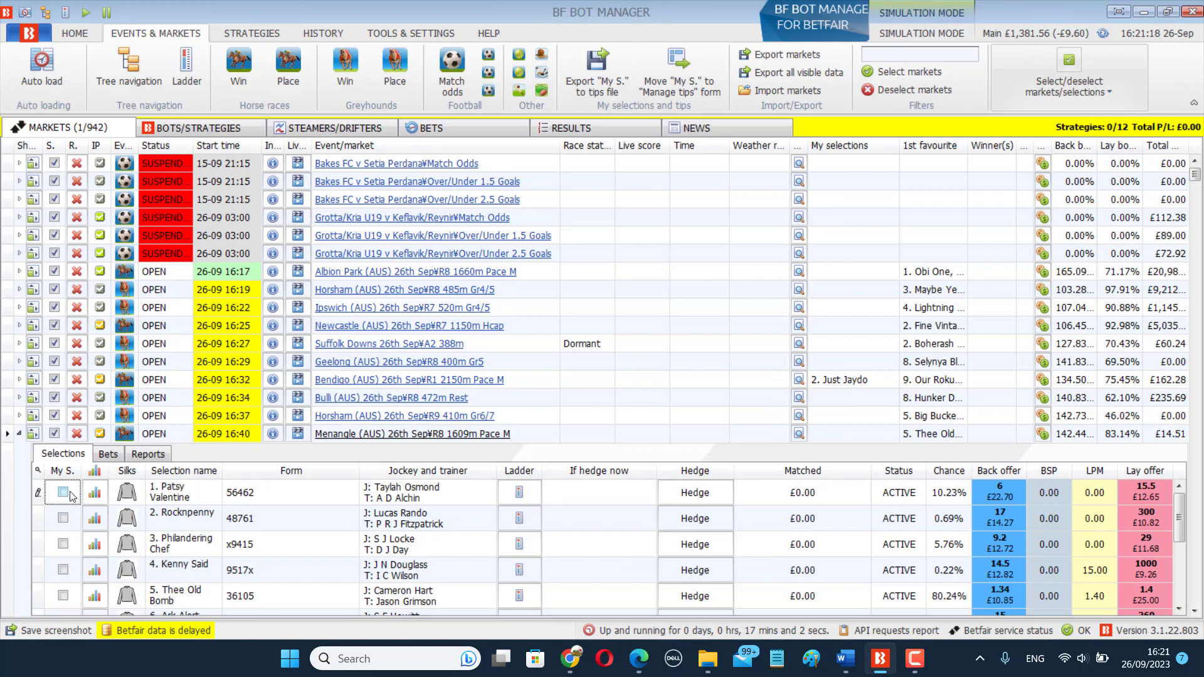
{"action": "left_click", "coordinate": [21, 435]}
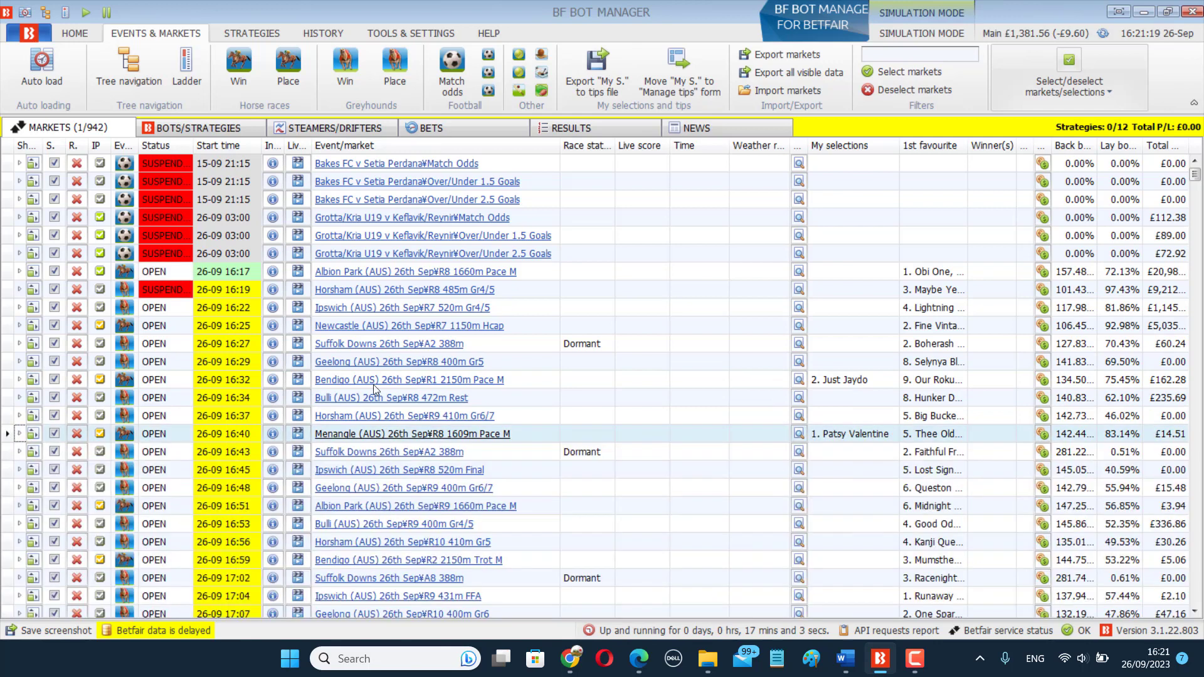
Move all My Selections to the Manage tips form with tipster name "Horses1", keeping the option to deselect them enabled.
{"action": "left_click", "coordinate": [686, 89]}
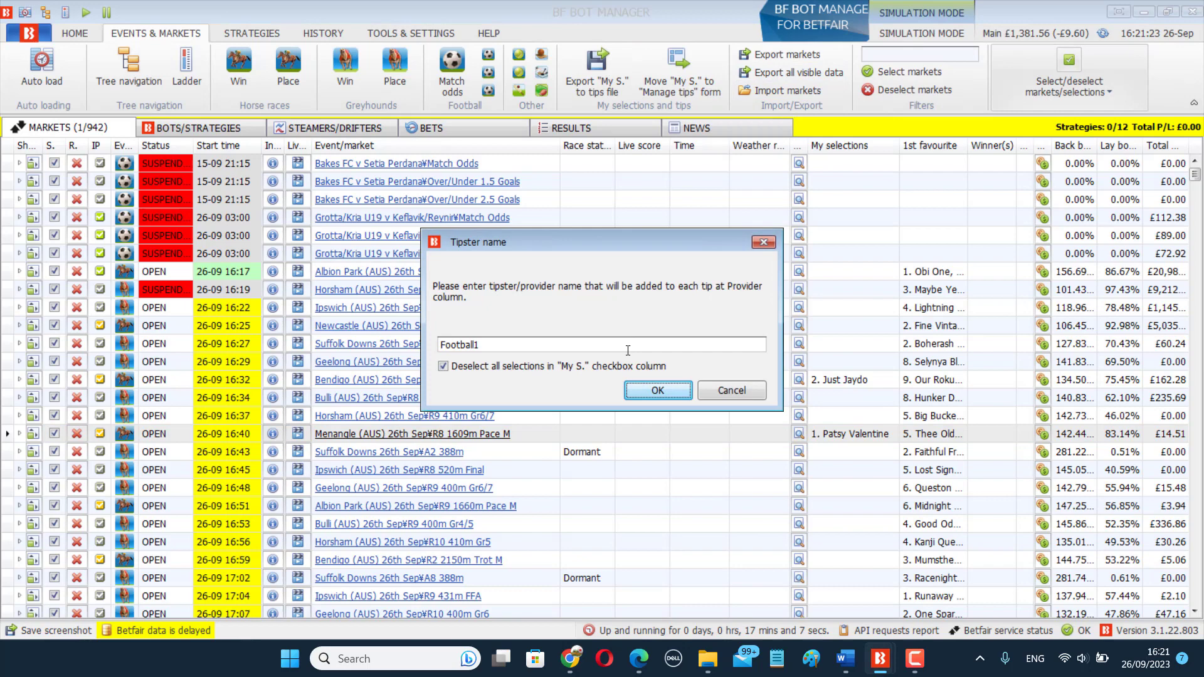
{"action": "double_click", "coordinate": [467, 345]}
{"action": "type", "text": "H"}
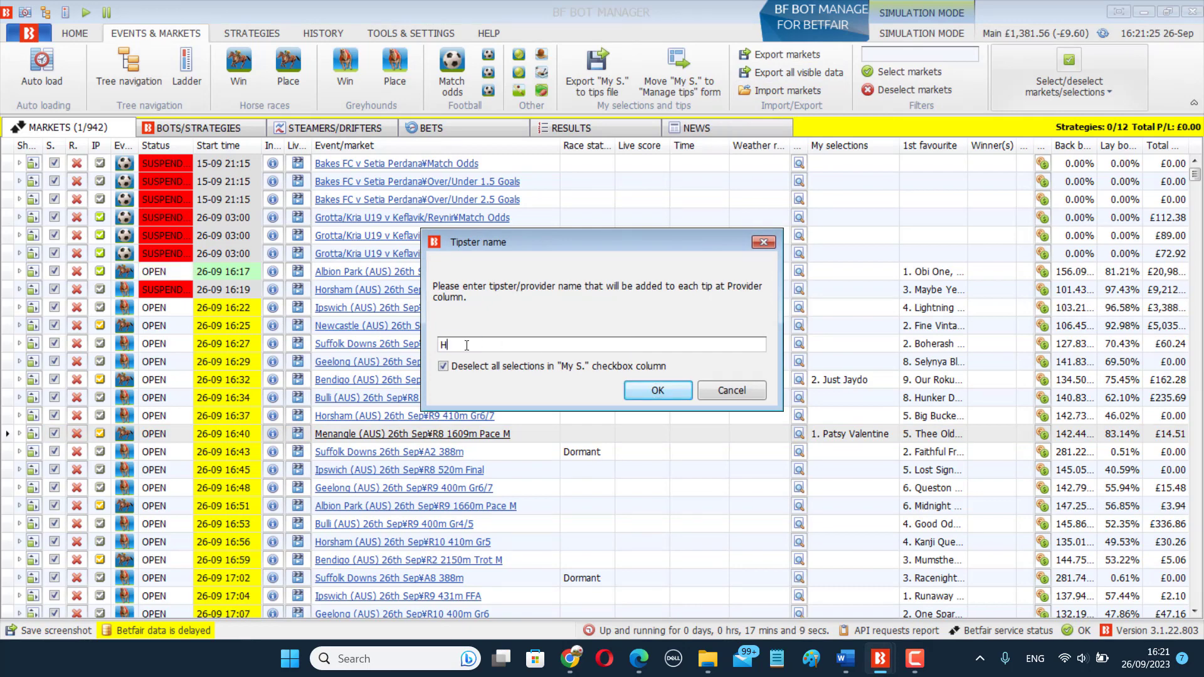
{"action": "type", "text": "orses1"}
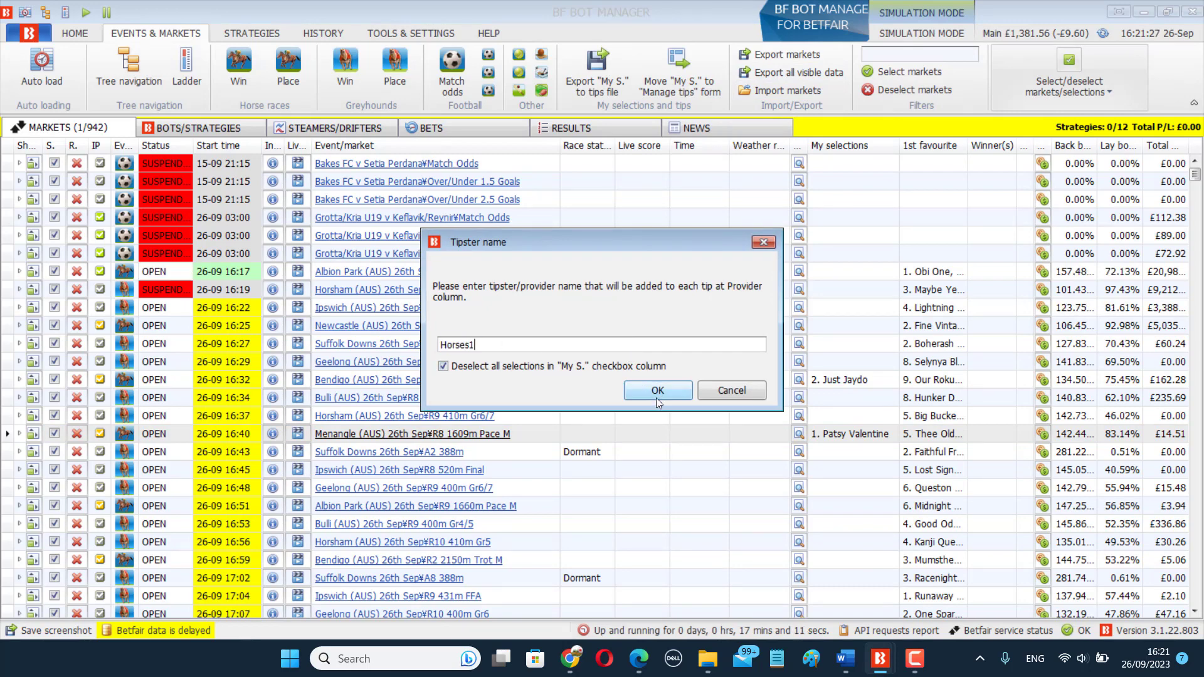
{"action": "left_click", "coordinate": [658, 402]}
Check the Horses1 entries at the end of the strategies' tips form and close it.
{"action": "left_click", "coordinate": [232, 130]}
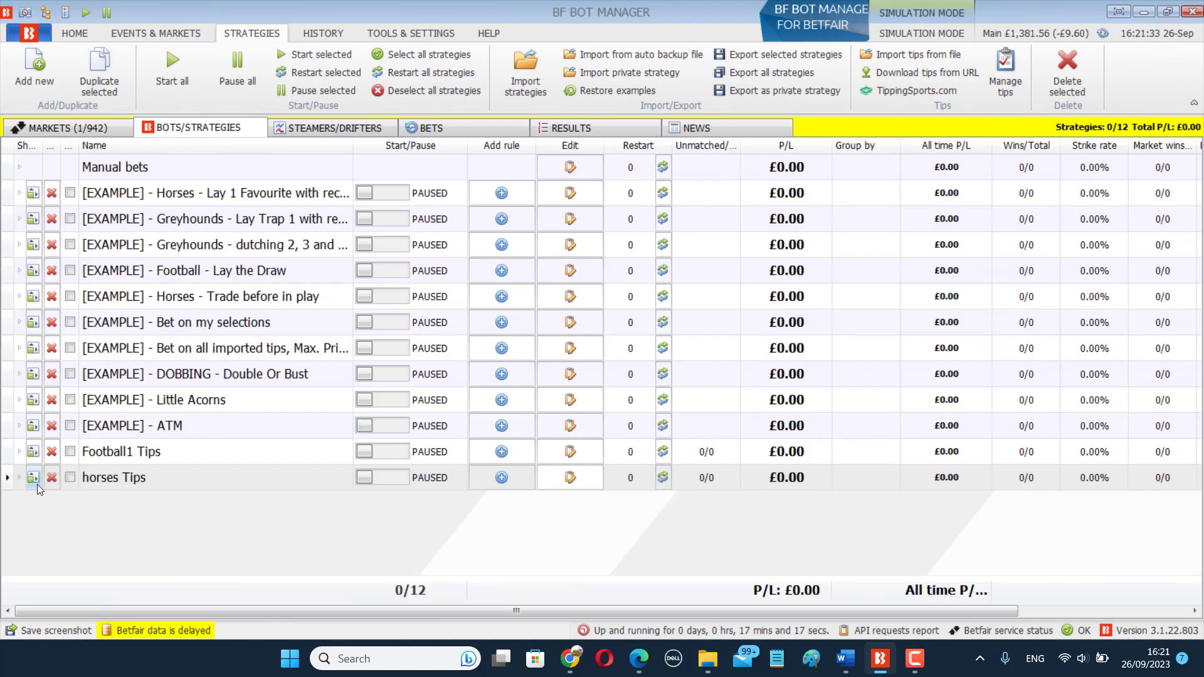
{"action": "left_click", "coordinate": [1010, 81]}
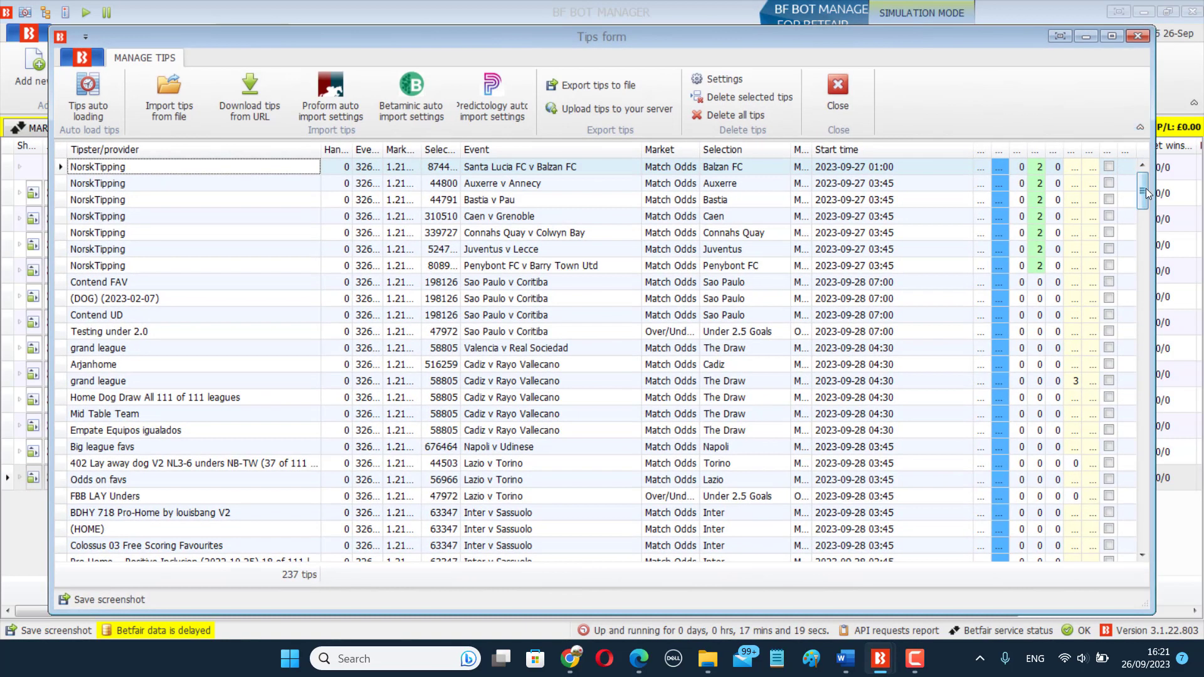
{"action": "left_click_drag", "start_coordinate": [1146, 188], "coordinate": [1141, 569]}
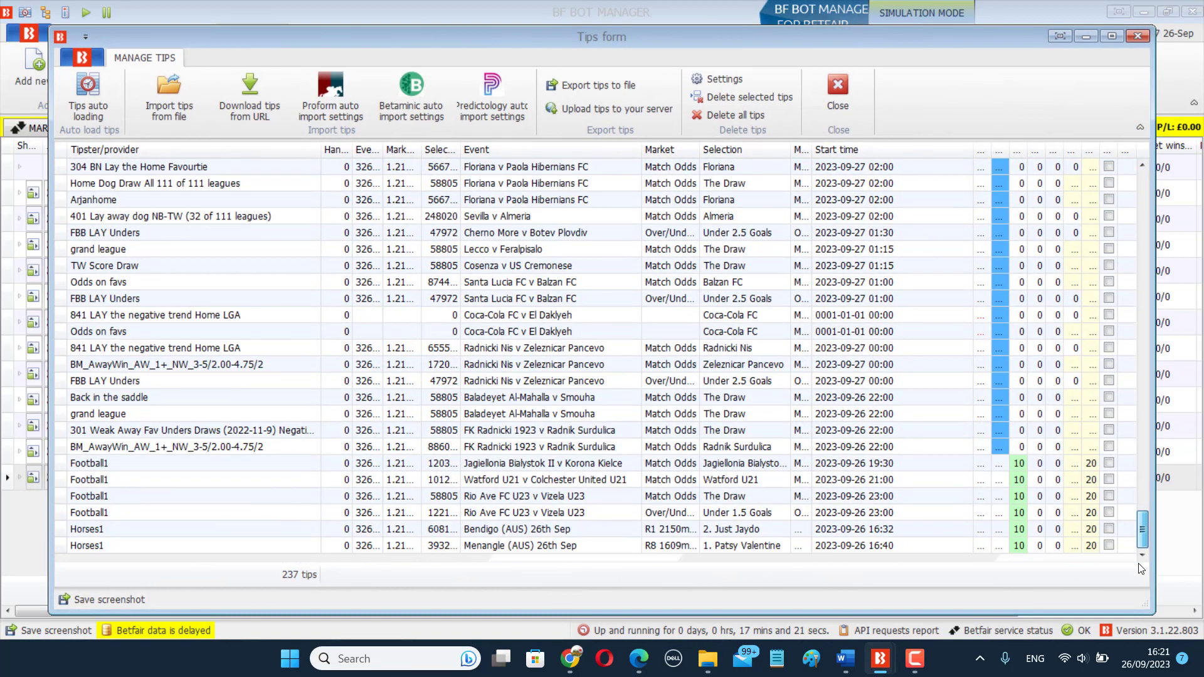
{"action": "left_click", "coordinate": [1138, 36]}
Restrict the horses Tips strategy's rule for betting on imported tips to the provider "Horses1".
{"action": "left_click", "coordinate": [447, 529]}
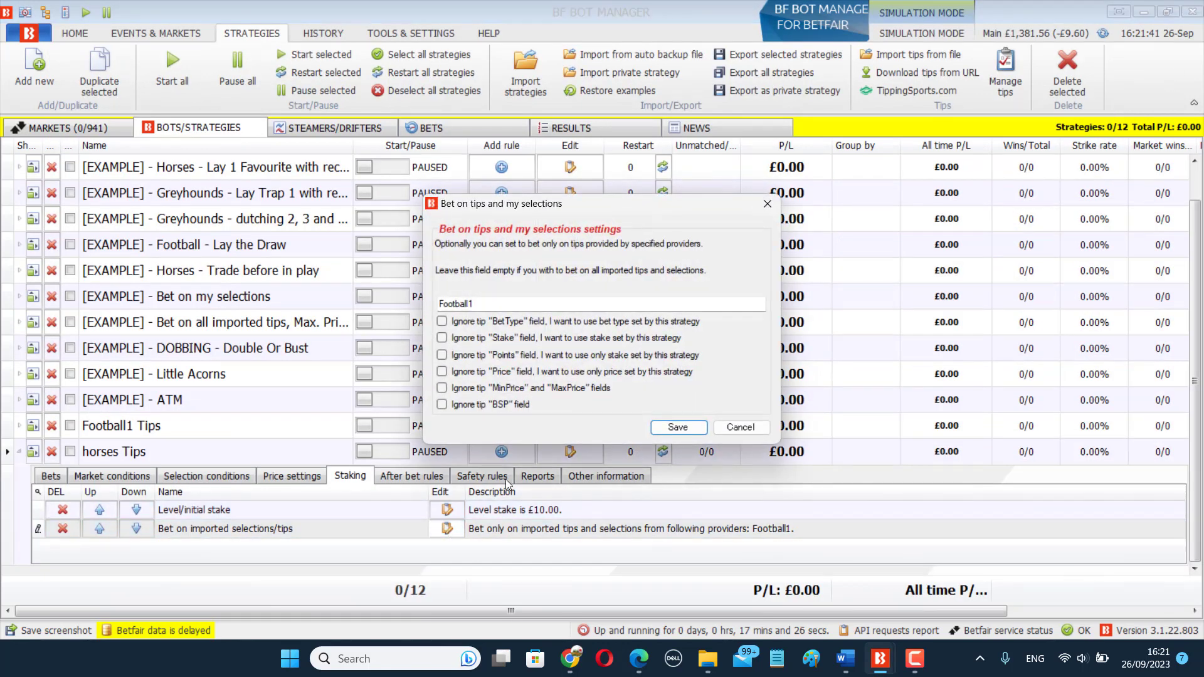
{"action": "left_click_drag", "start_coordinate": [496, 304], "coordinate": [410, 304]}
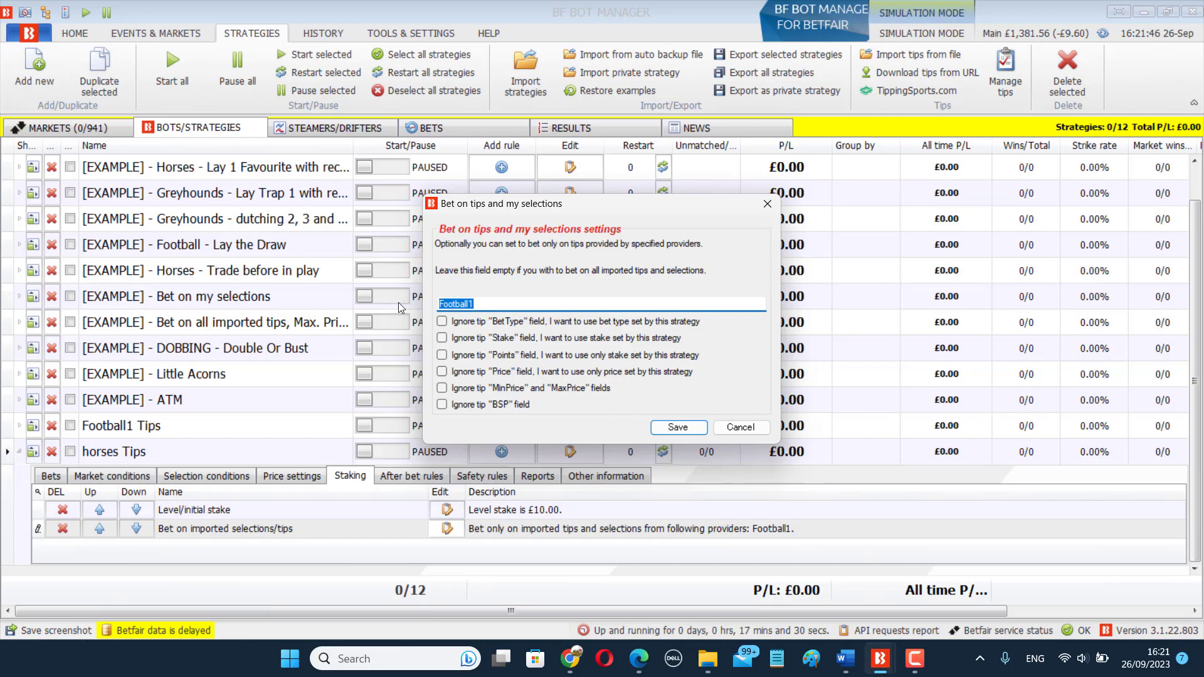
{"action": "type", "text": "Horses1"}
{"action": "left_click", "coordinate": [678, 427]}
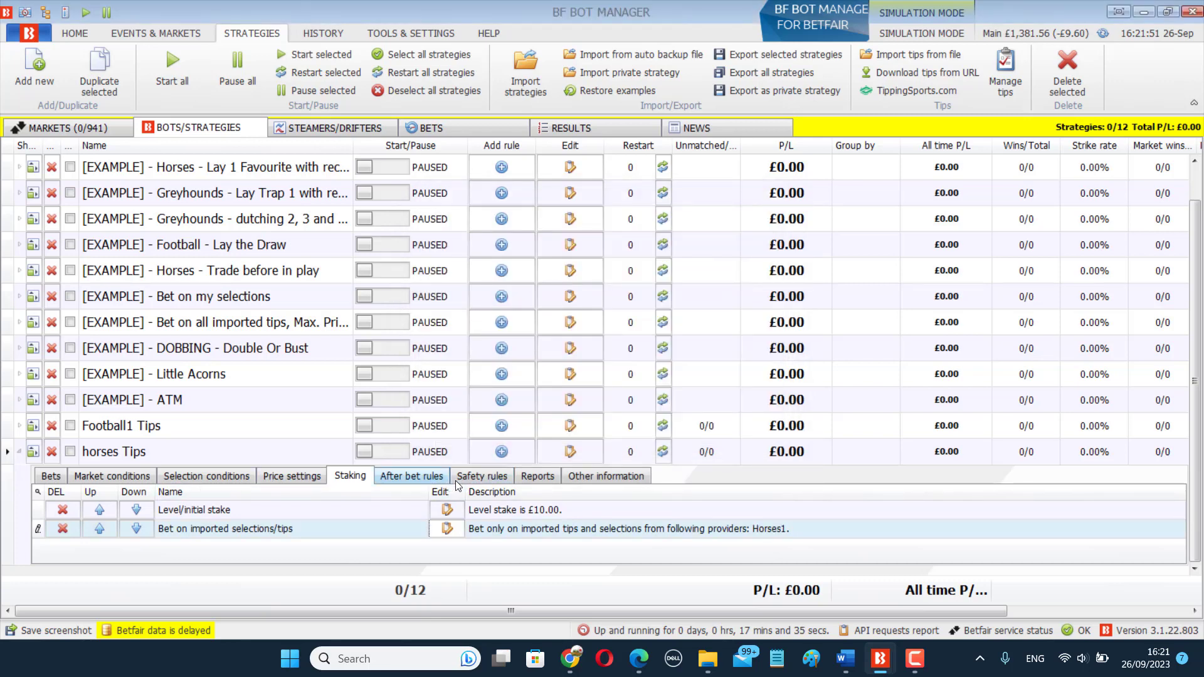
Add a Hedge or close position after-bet rule to the horses Tips strategy that hedges when 20.00% of maximum possible profit can be won.
{"action": "left_click", "coordinate": [427, 477]}
{"action": "left_click", "coordinate": [499, 457]}
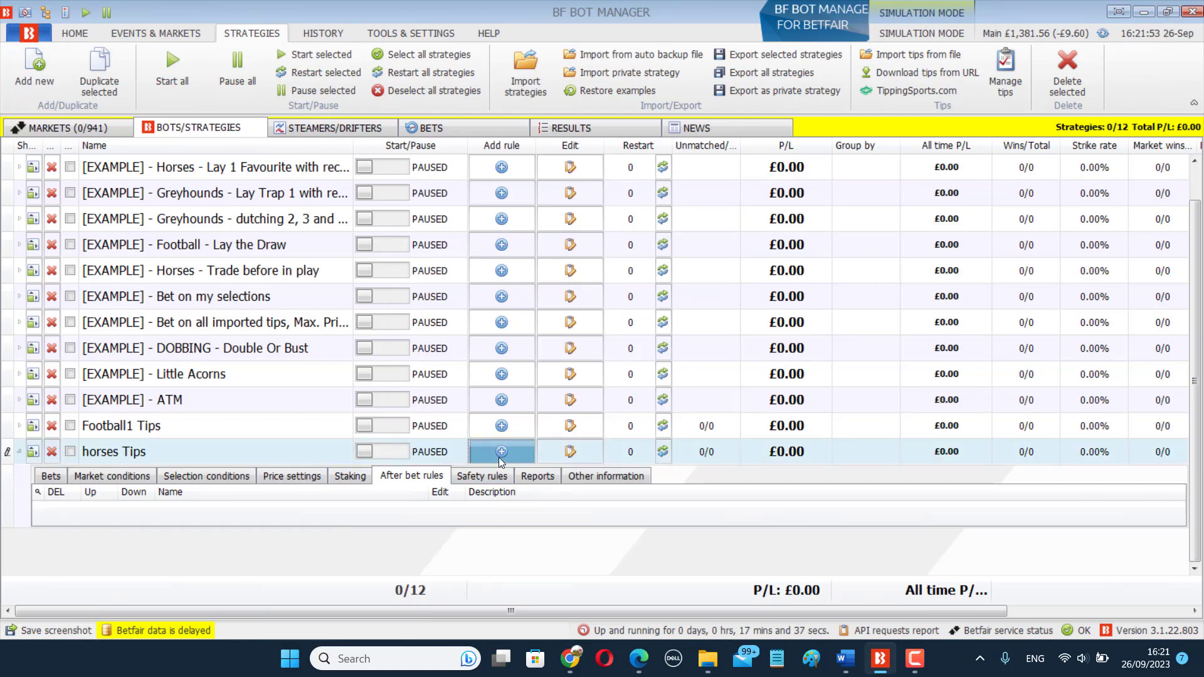
{"action": "left_click", "coordinate": [500, 454]}
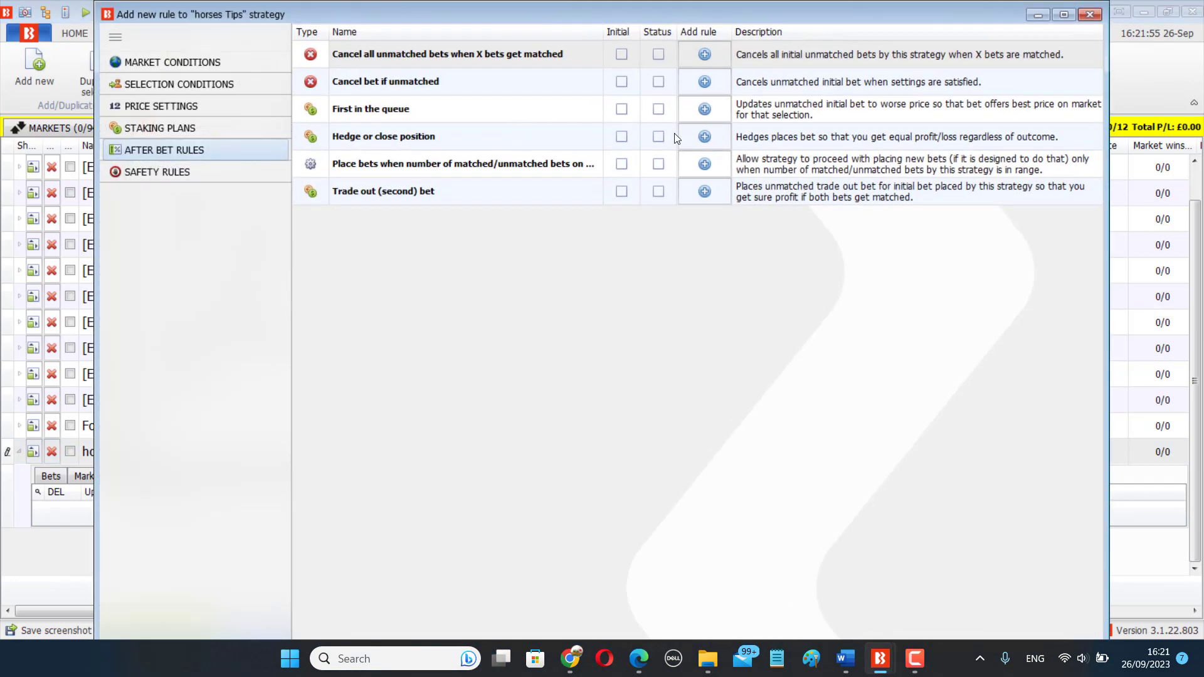
{"action": "left_click", "coordinate": [704, 137]}
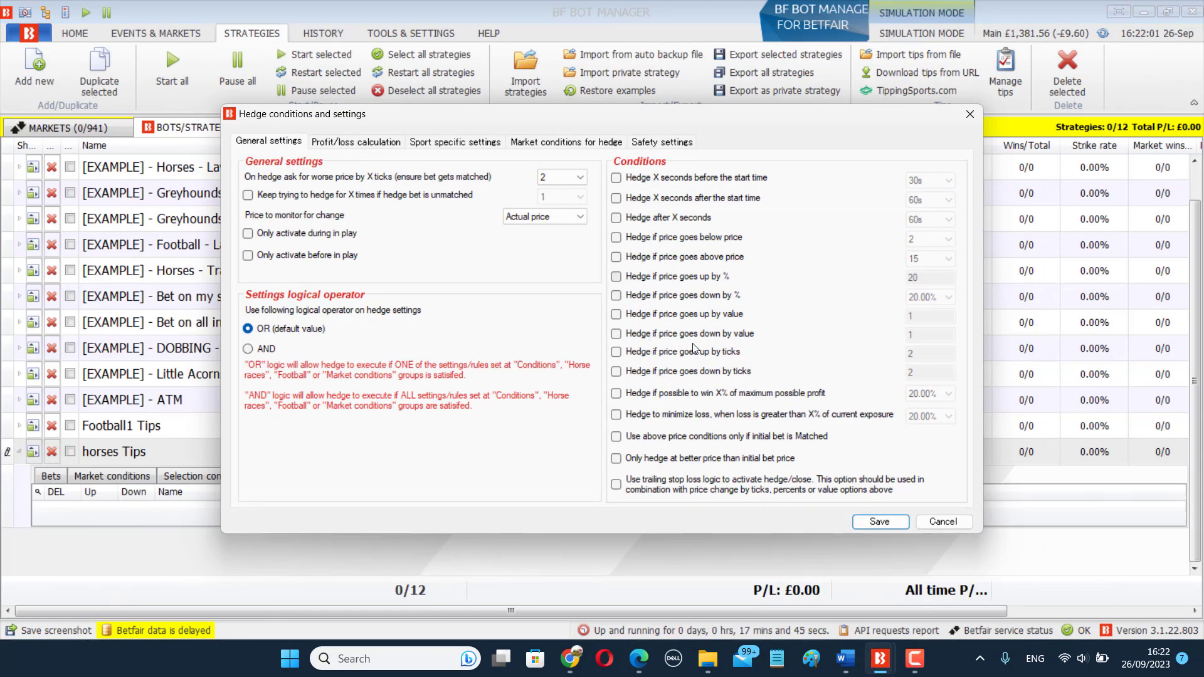
{"action": "left_click", "coordinate": [656, 393]}
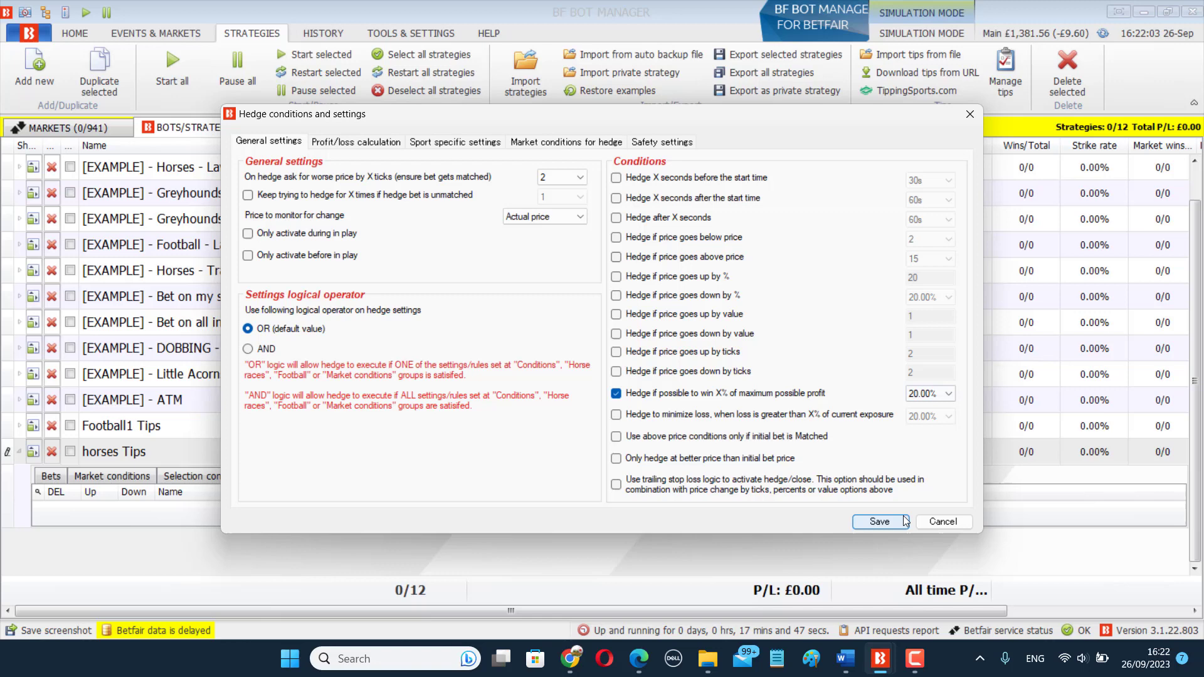
{"action": "left_click", "coordinate": [880, 522]}
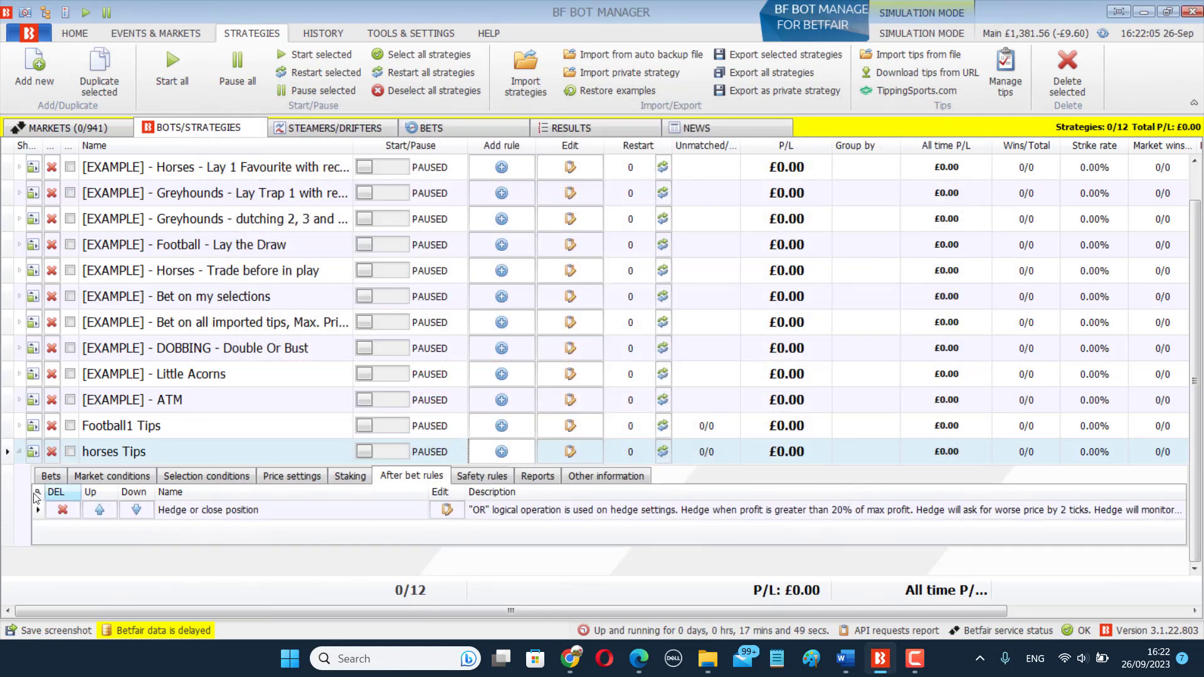
{"action": "left_click", "coordinate": [31, 454]}
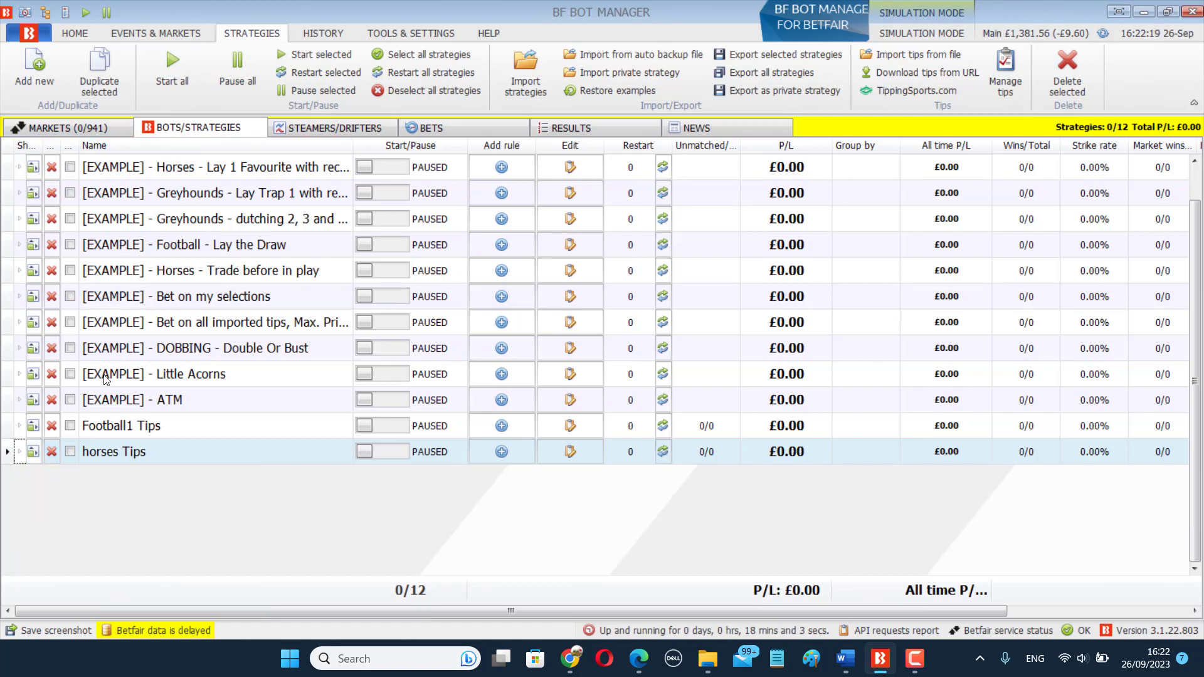
{"action": "left_click", "coordinate": [70, 426]}
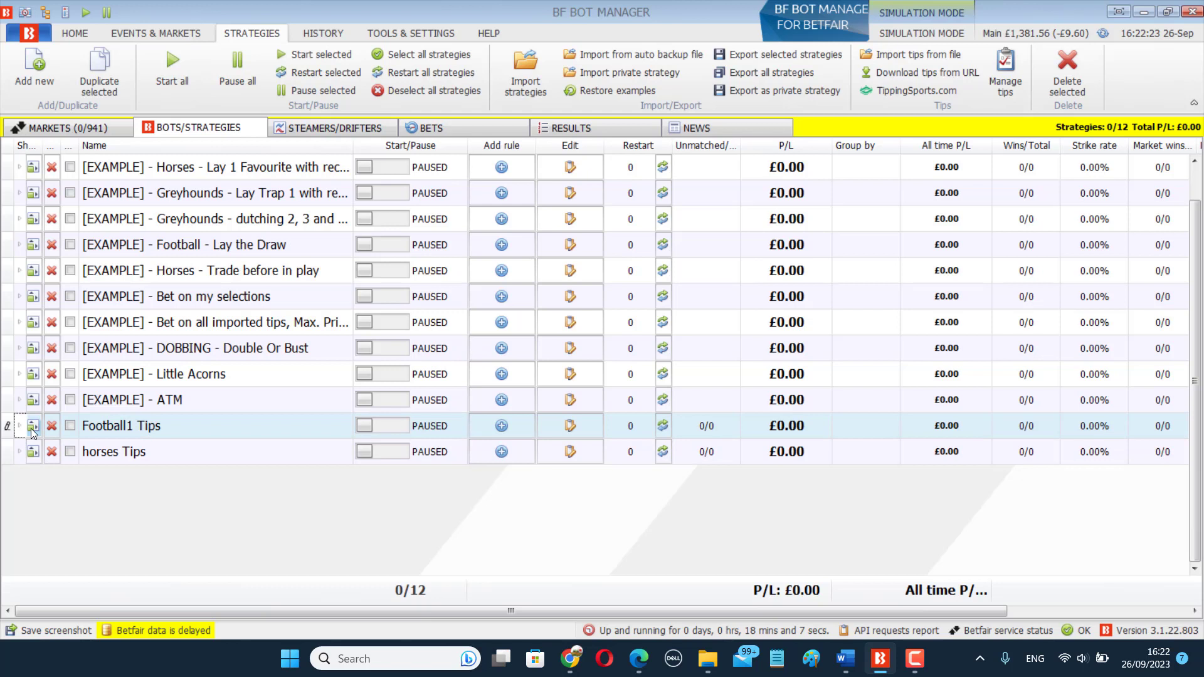
{"action": "left_click", "coordinate": [70, 426]}
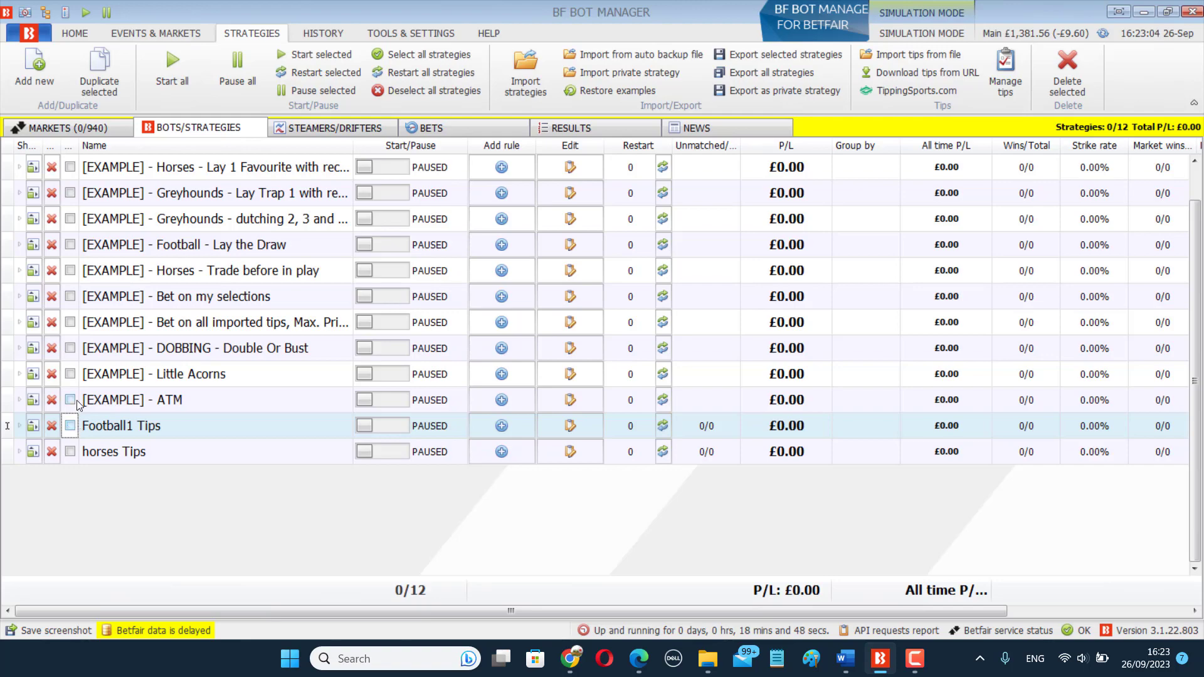
Mark Mohammedan SC (Res) as a My Selection in the 18:30 Mohammedan SC (Res) v Diamond Harbour Match Odds market and collapse it.
{"action": "left_click", "coordinate": [69, 128]}
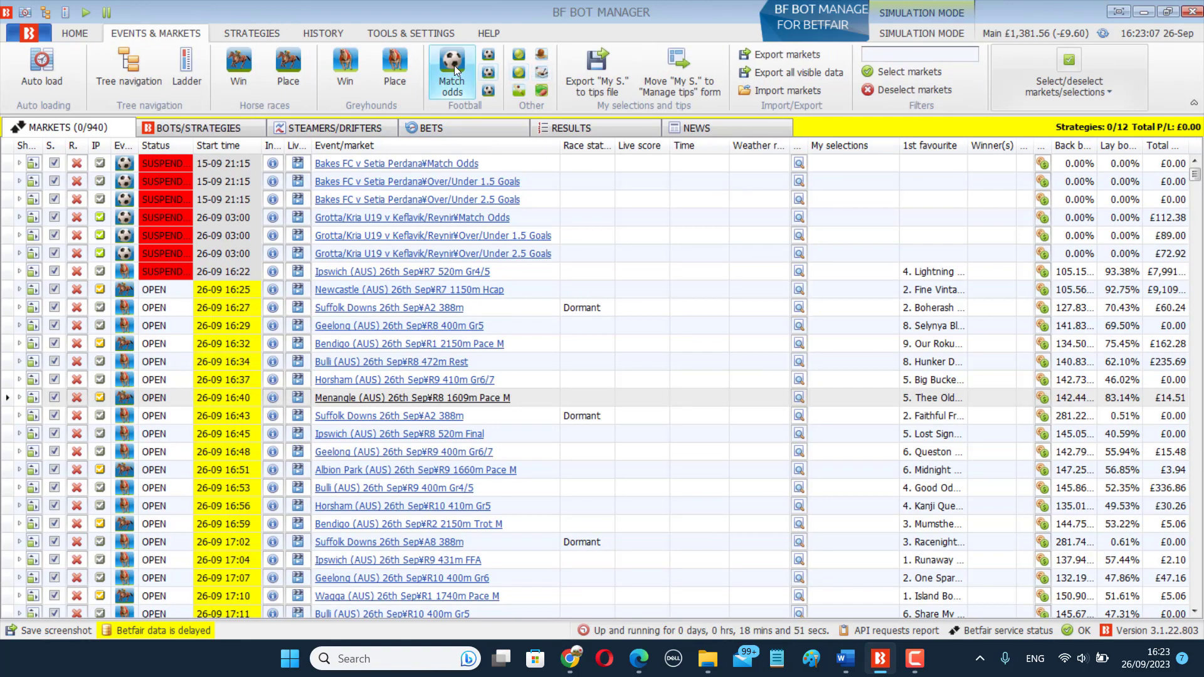
{"action": "scroll", "coordinate": [47, 432], "scroll_direction": "down", "scroll_amount": 3}
{"action": "scroll", "coordinate": [47, 431], "scroll_direction": "down", "scroll_amount": 12}
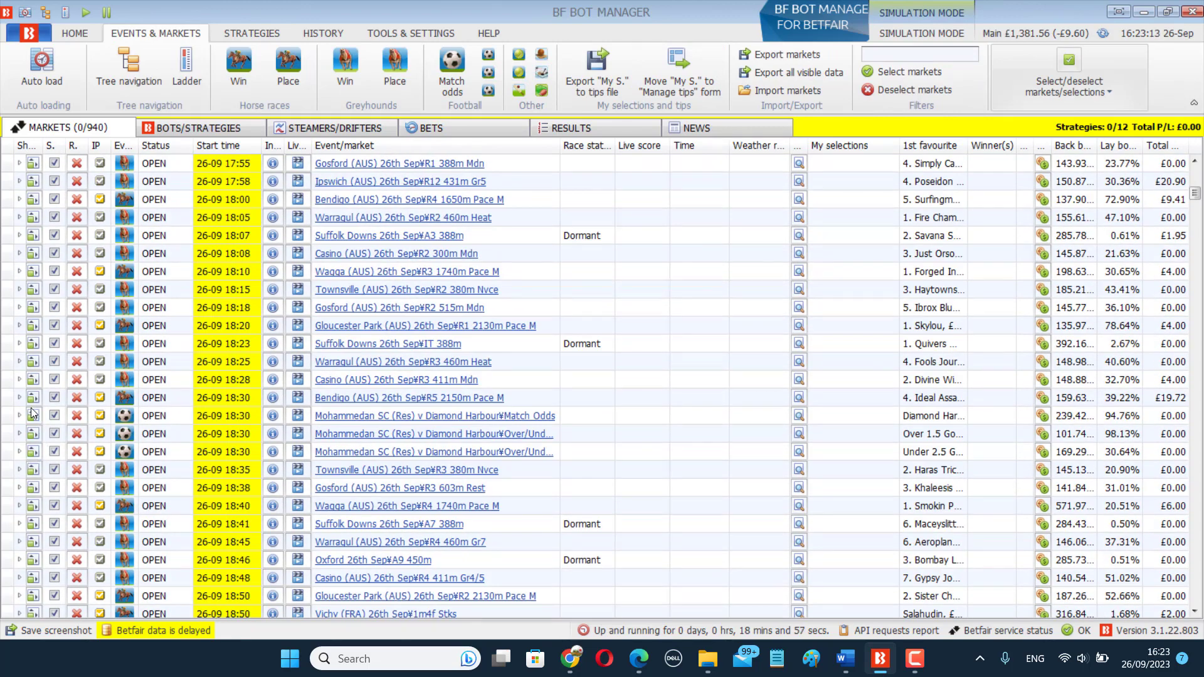
{"action": "left_click", "coordinate": [36, 417]}
{"action": "left_click", "coordinate": [63, 475]}
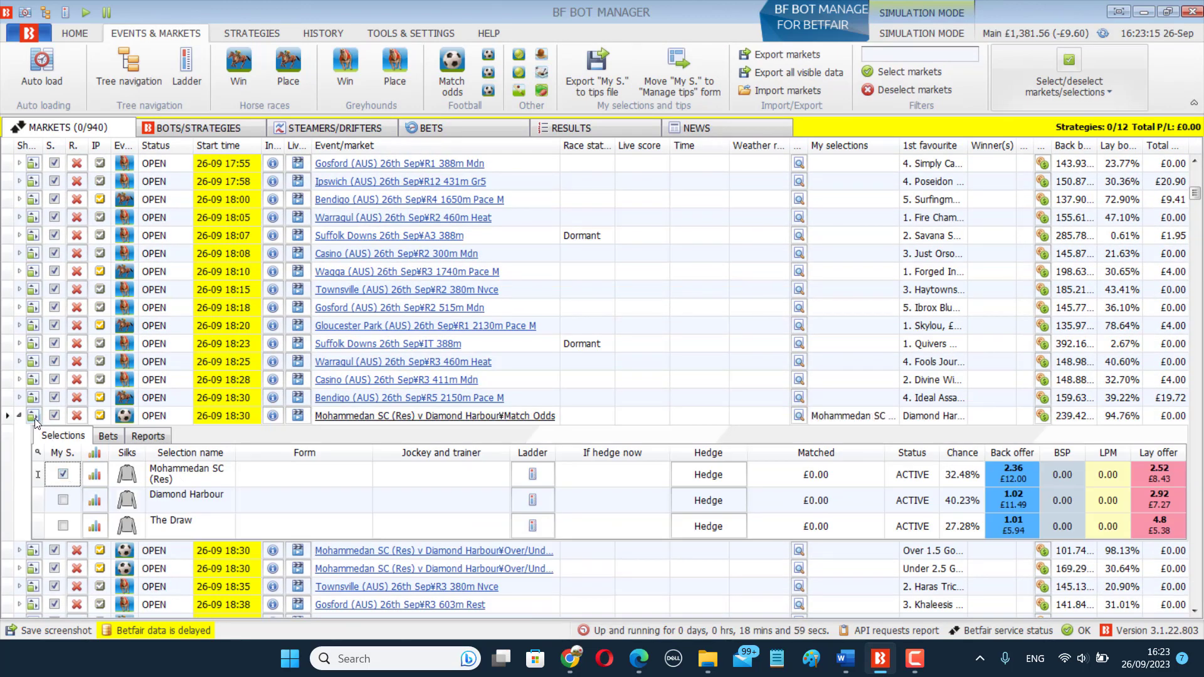
{"action": "left_click", "coordinate": [36, 417]}
Mark Under 1.5 Goals and Under 2.5 Goals as My Selections in the two Mohammedan SC (Res) v Diamond Harbour over/under markets.
{"action": "left_click", "coordinate": [36, 434]}
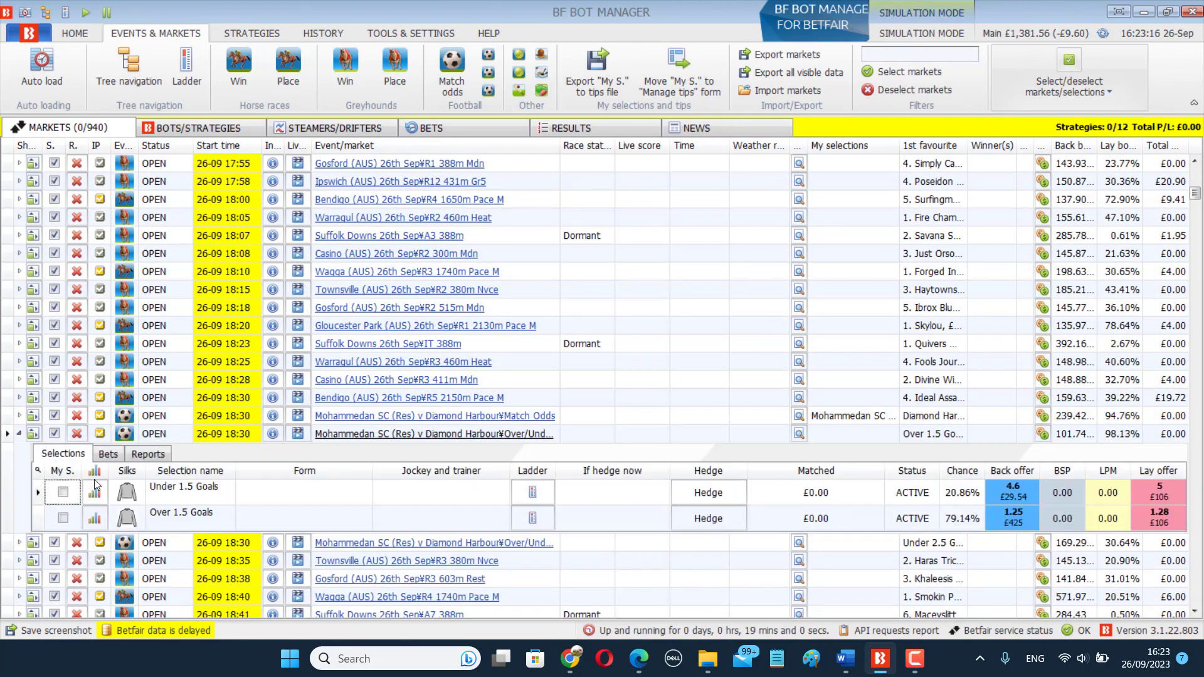
{"action": "left_click", "coordinate": [62, 493]}
{"action": "left_click", "coordinate": [33, 437]}
{"action": "left_click", "coordinate": [38, 452]}
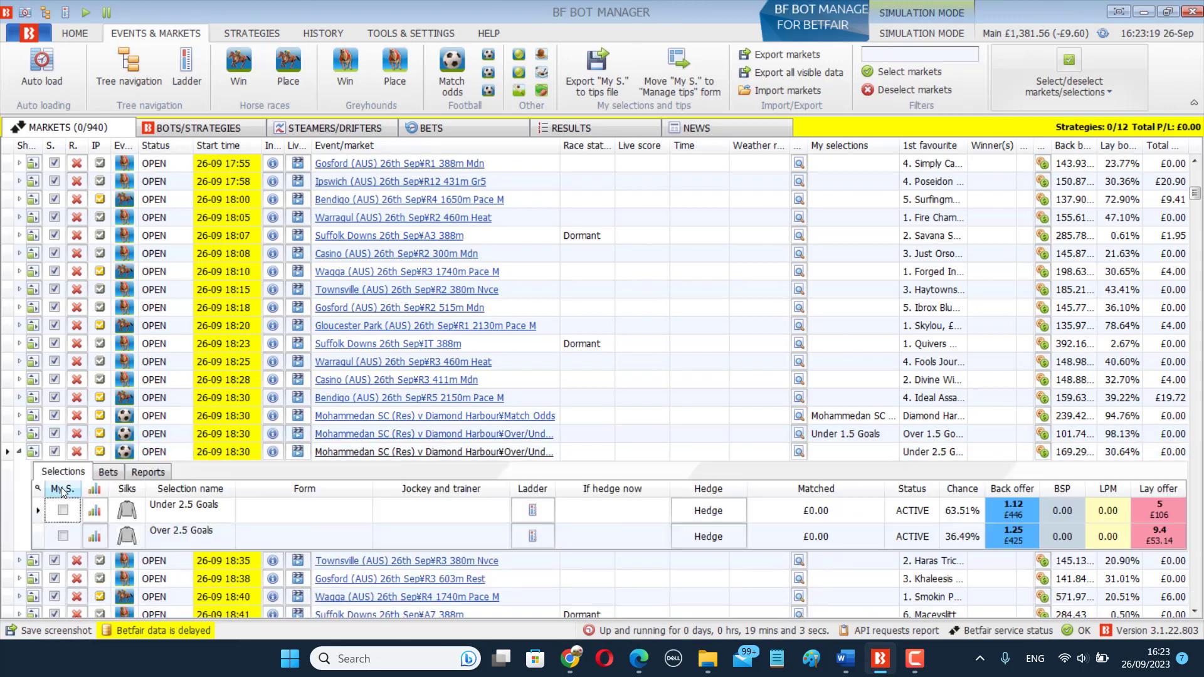
{"action": "left_click", "coordinate": [63, 510]}
{"action": "left_click", "coordinate": [30, 454]}
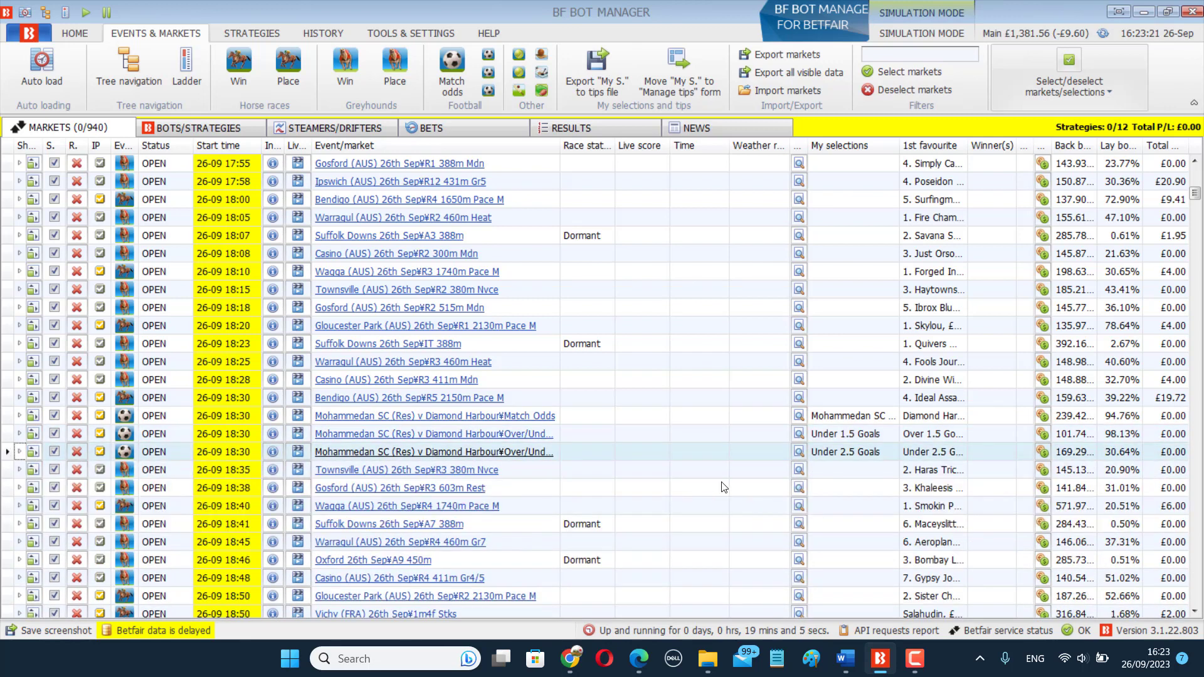
Move all My Selections to the Manage tips form with tipster name "Footbal1", with the option to deselect them turned off.
{"action": "left_click", "coordinate": [693, 61]}
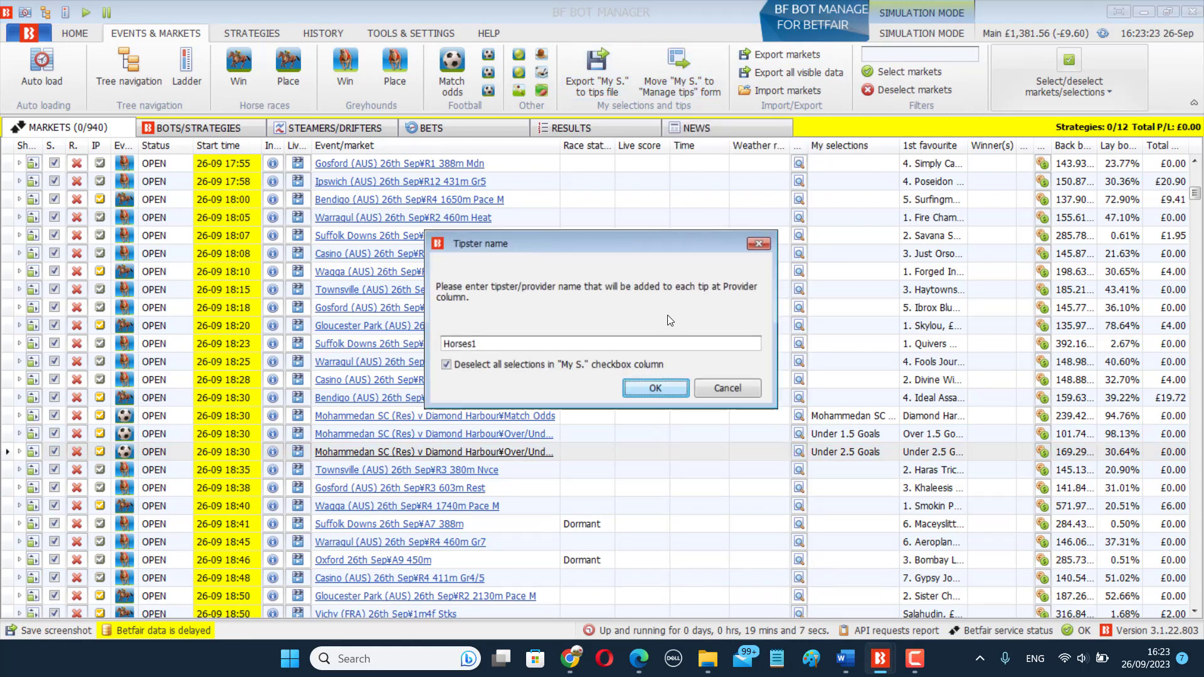
{"action": "double_click", "coordinate": [451, 347]}
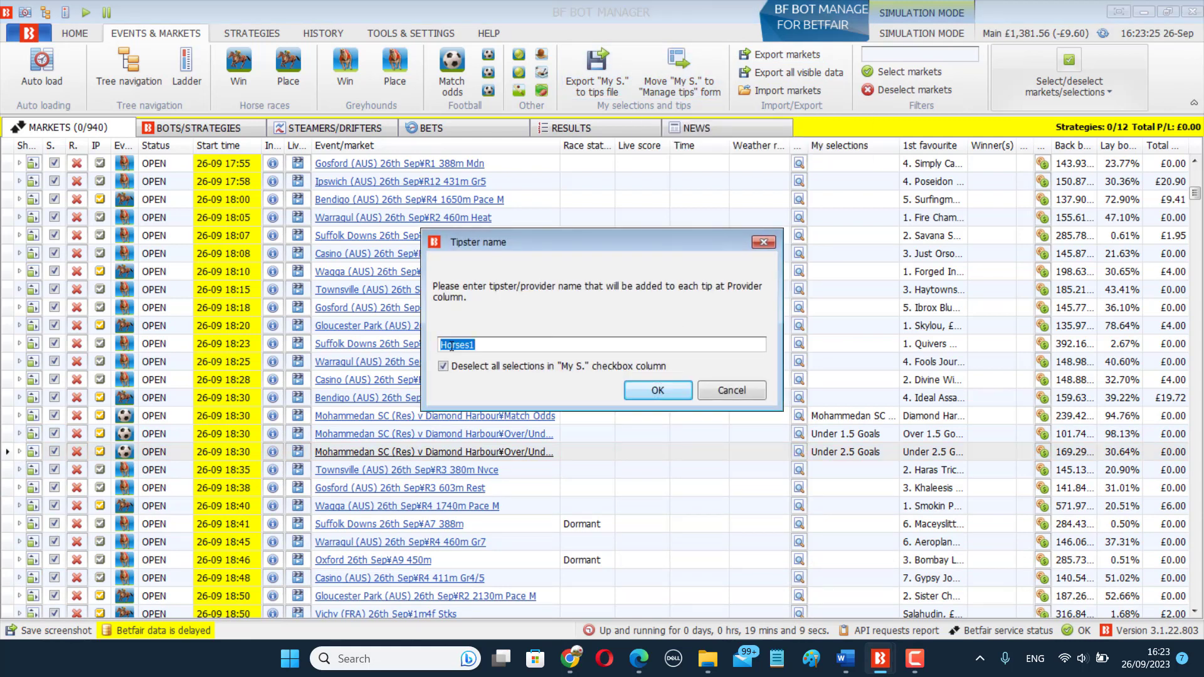
{"action": "type", "text": "Football1"}
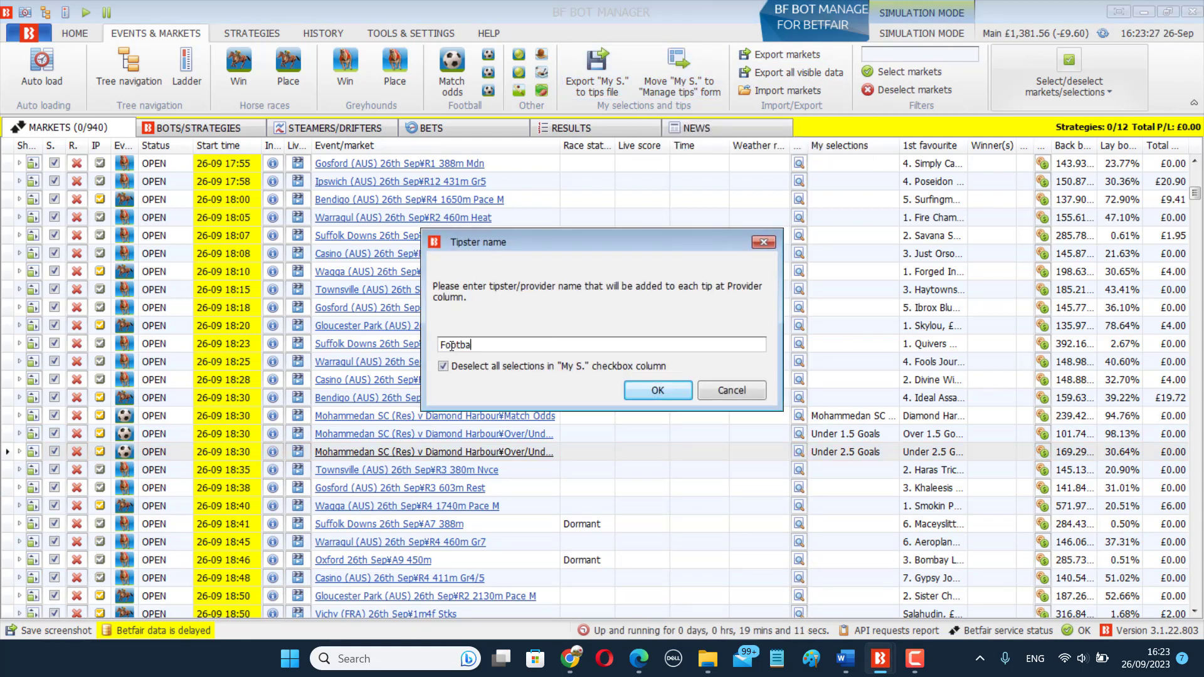
{"action": "left_click", "coordinate": [485, 370]}
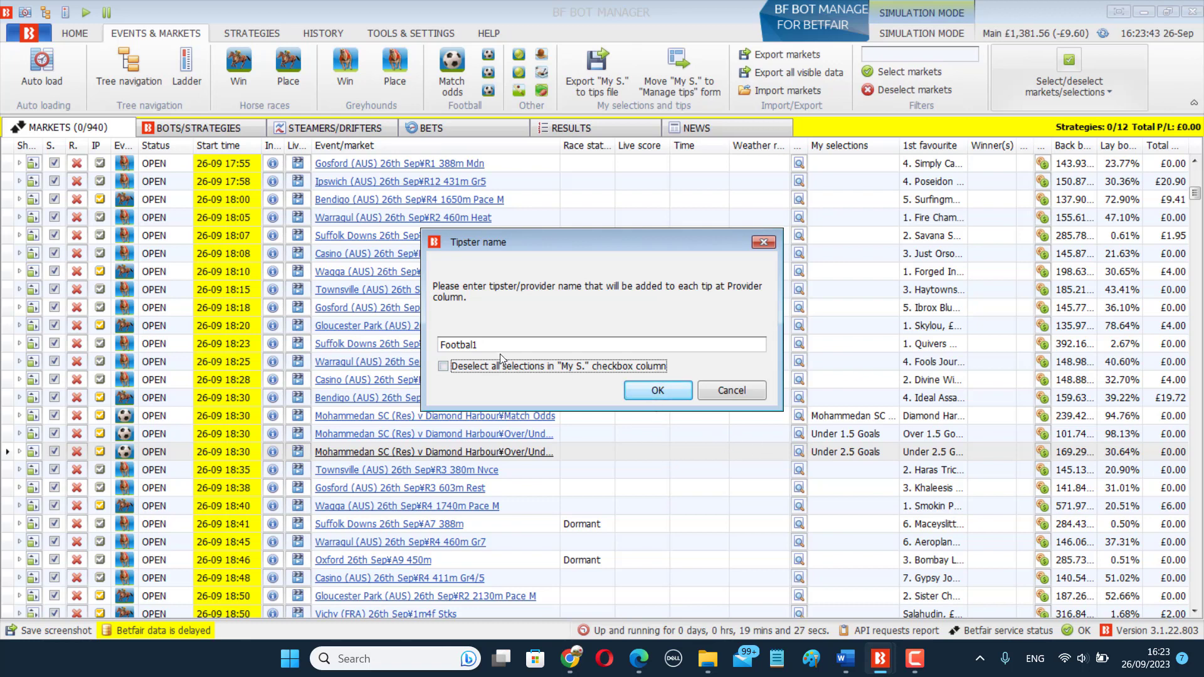
{"action": "left_click", "coordinate": [664, 397]}
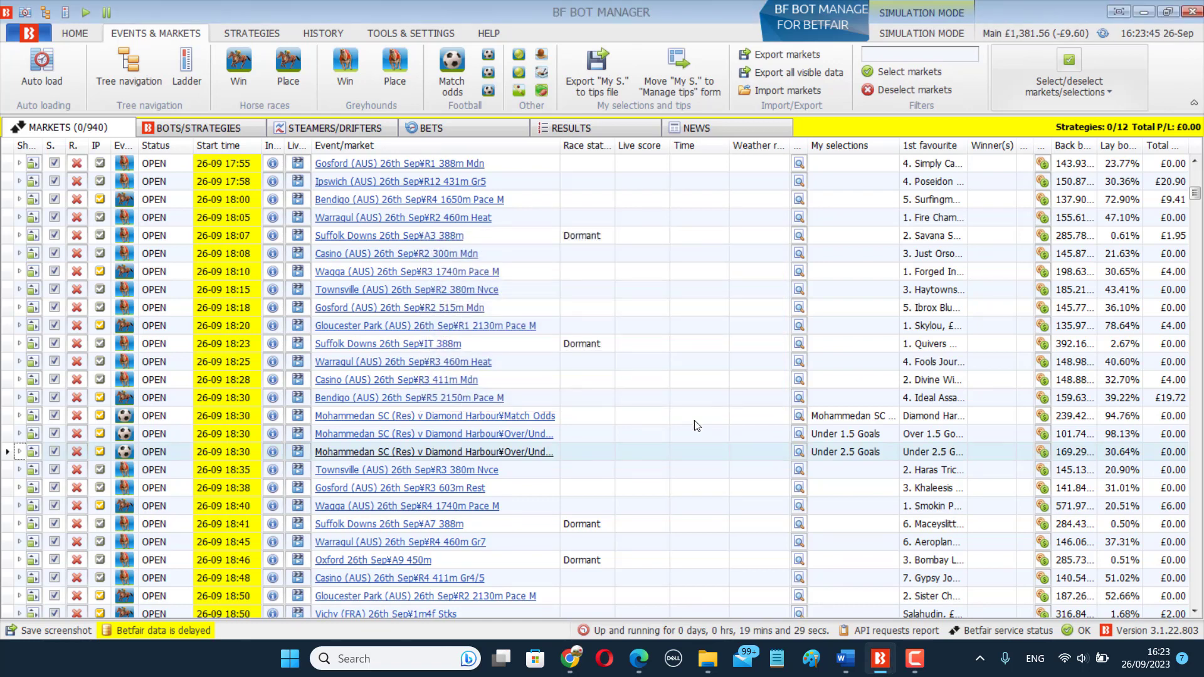
Move the same My Selections to the Manage tips form again with tipster name "Football2", turning the option to deselect them on.
{"action": "left_click", "coordinate": [678, 87]}
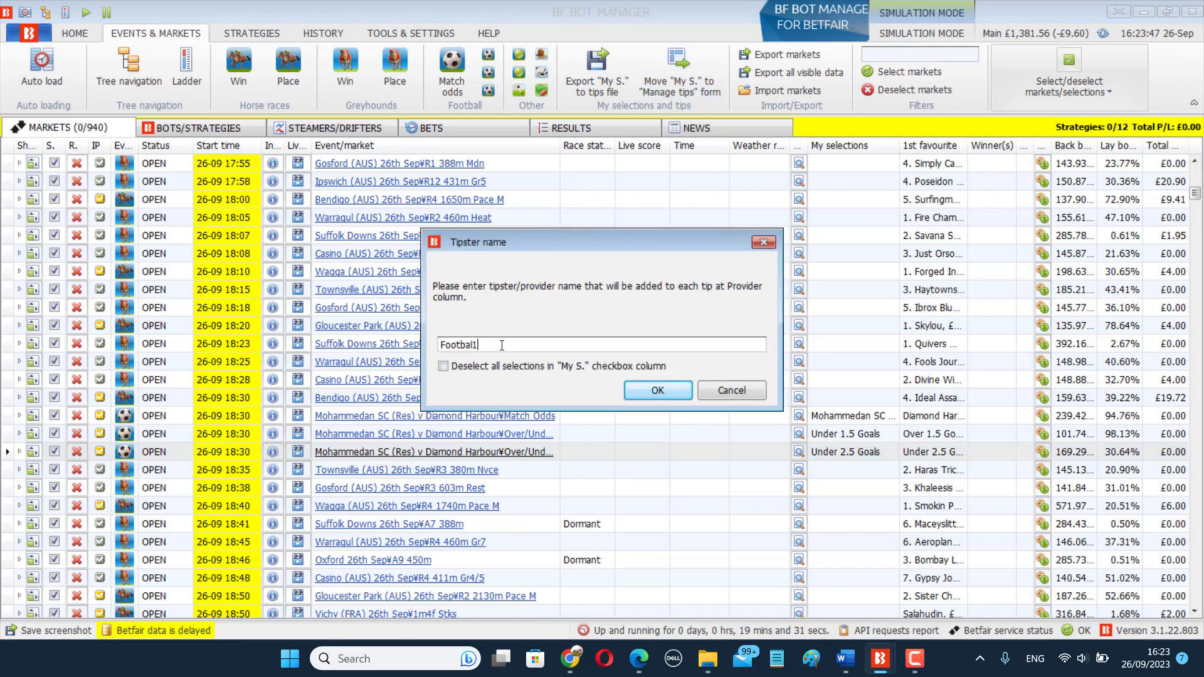
{"action": "key", "text": "BackSpace"}
{"action": "key", "text": "BackSpace"}
{"action": "type", "text": "2"}
{"action": "left_click", "coordinate": [465, 367]}
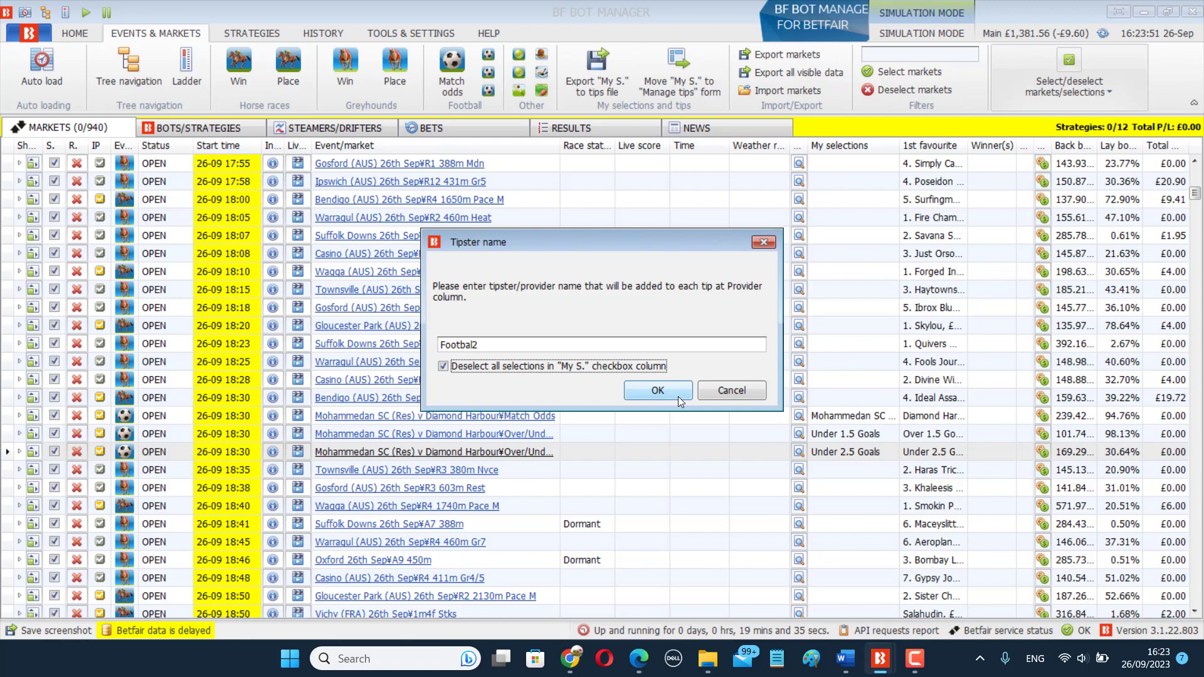
{"action": "left_click", "coordinate": [474, 344]}
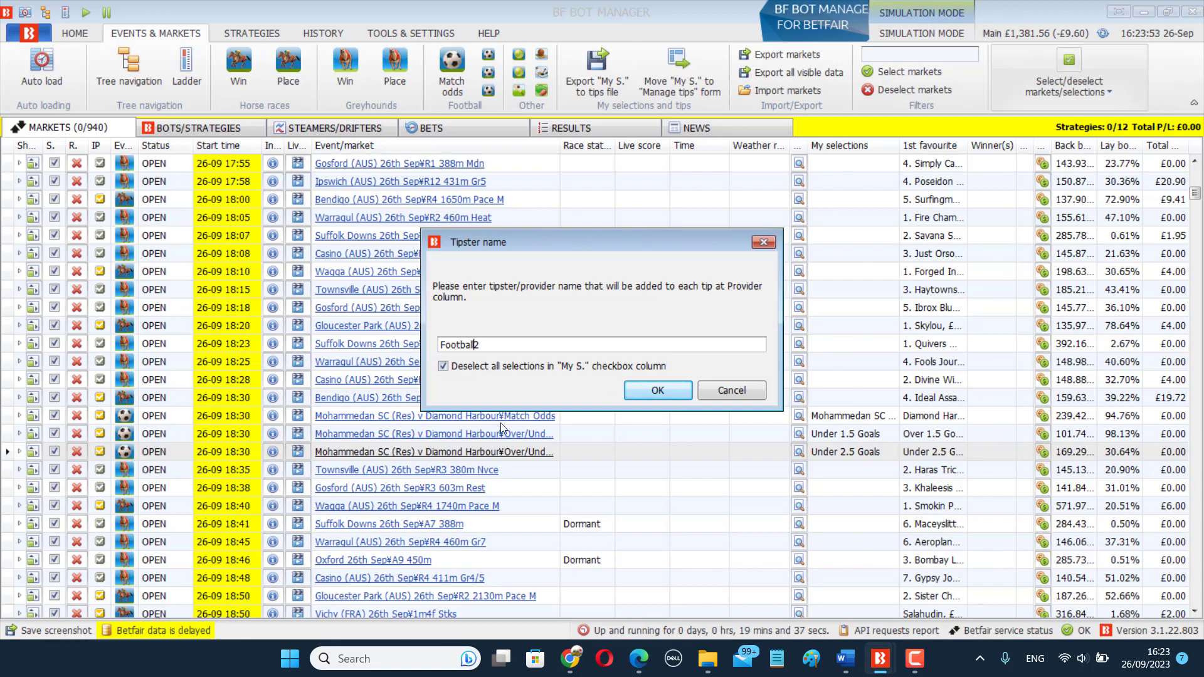
{"action": "left_click", "coordinate": [633, 391]}
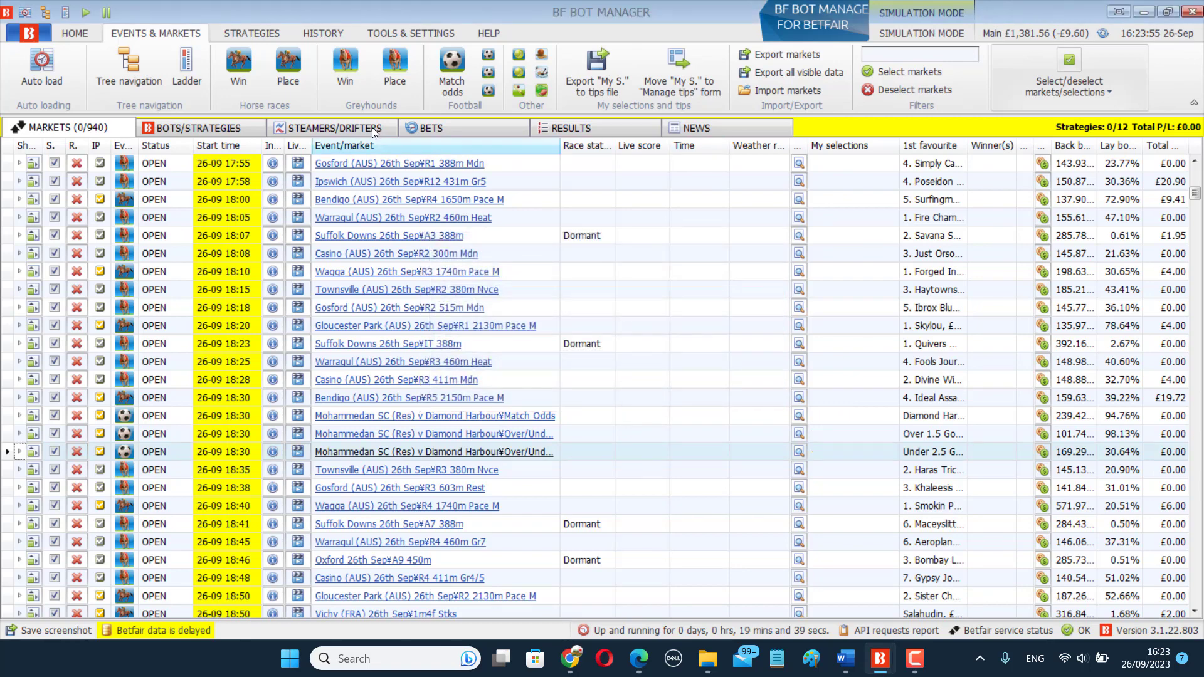
Check the Mohammedan SC (Res) v Diamond Harbour entries at the end of the strategies' tips form and close it.
{"action": "left_click", "coordinate": [258, 130]}
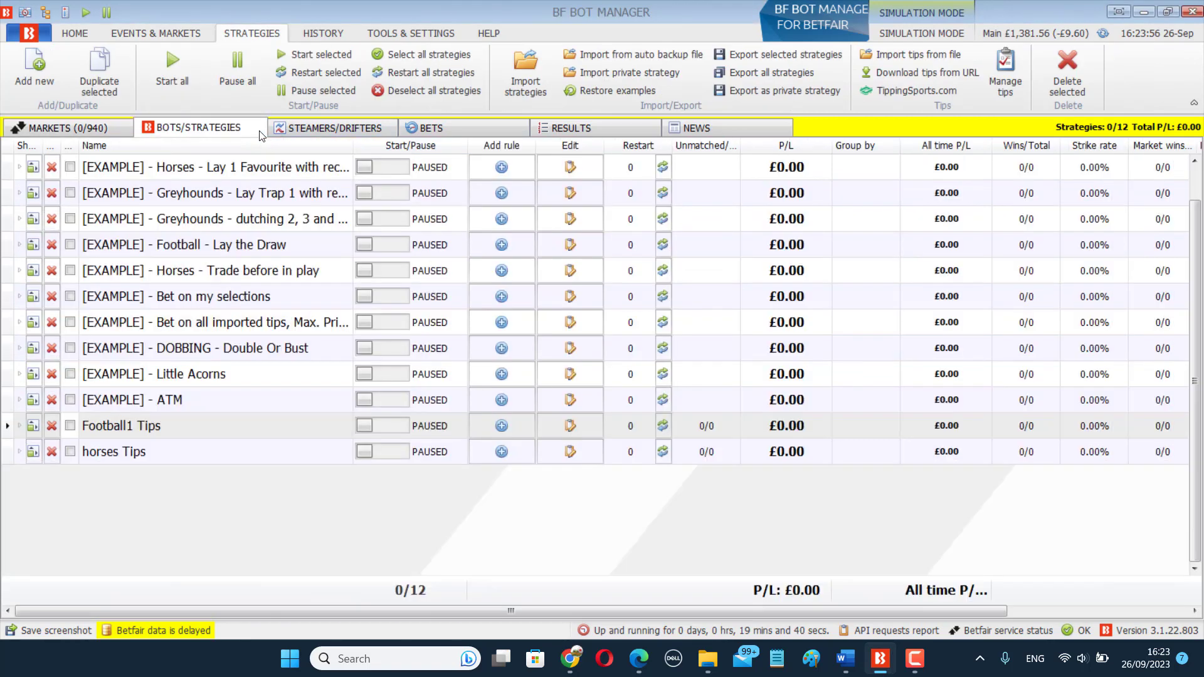
{"action": "left_click", "coordinate": [1010, 61]}
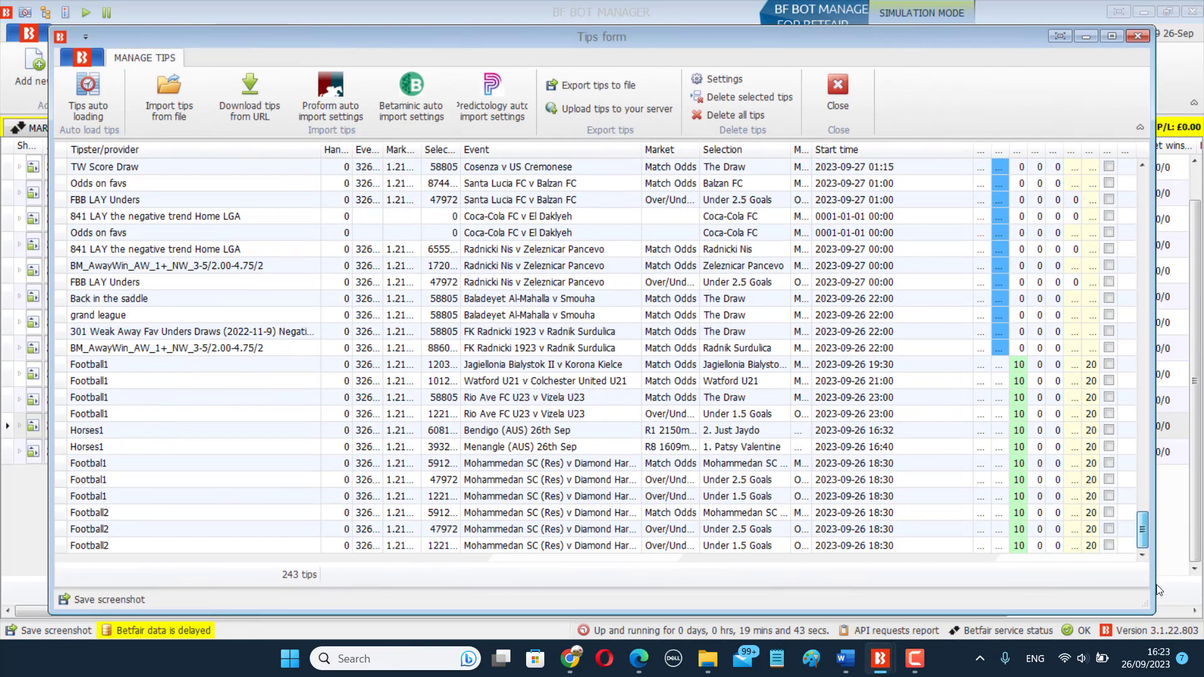
{"action": "left_click", "coordinate": [1138, 36]}
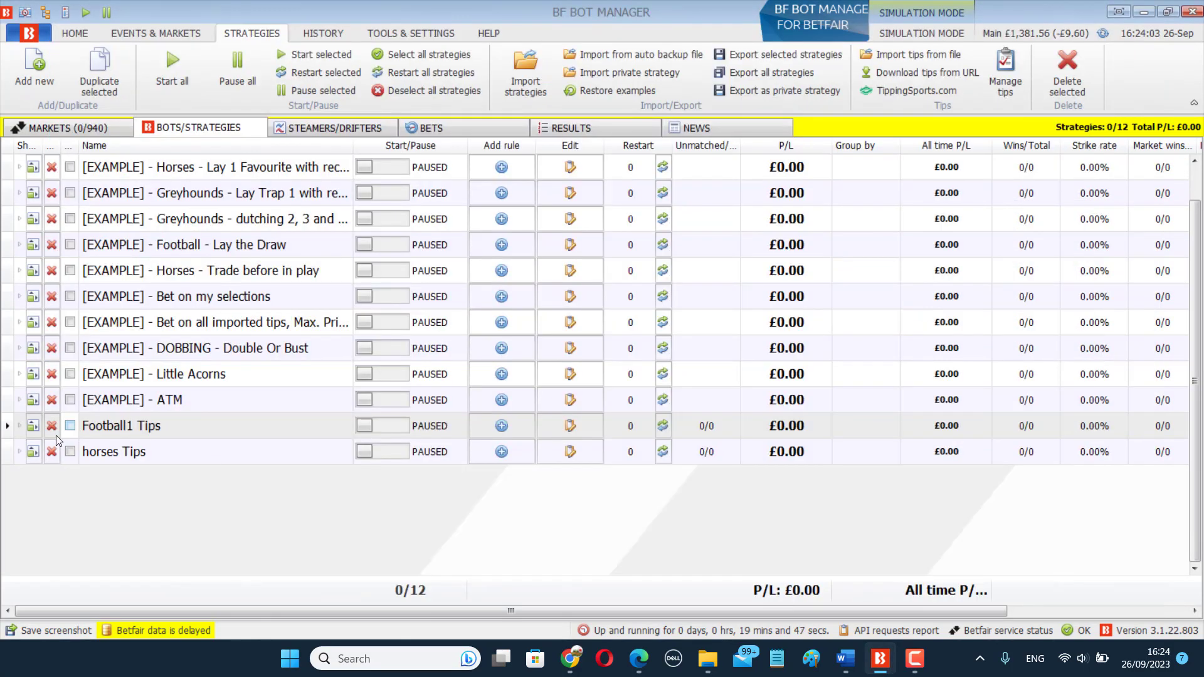
Duplicate the Football1 Tips strategy as "Football2 Tips" and restrict its rule for betting on imported tips to the provider "Football2".
{"action": "left_click", "coordinate": [70, 426]}
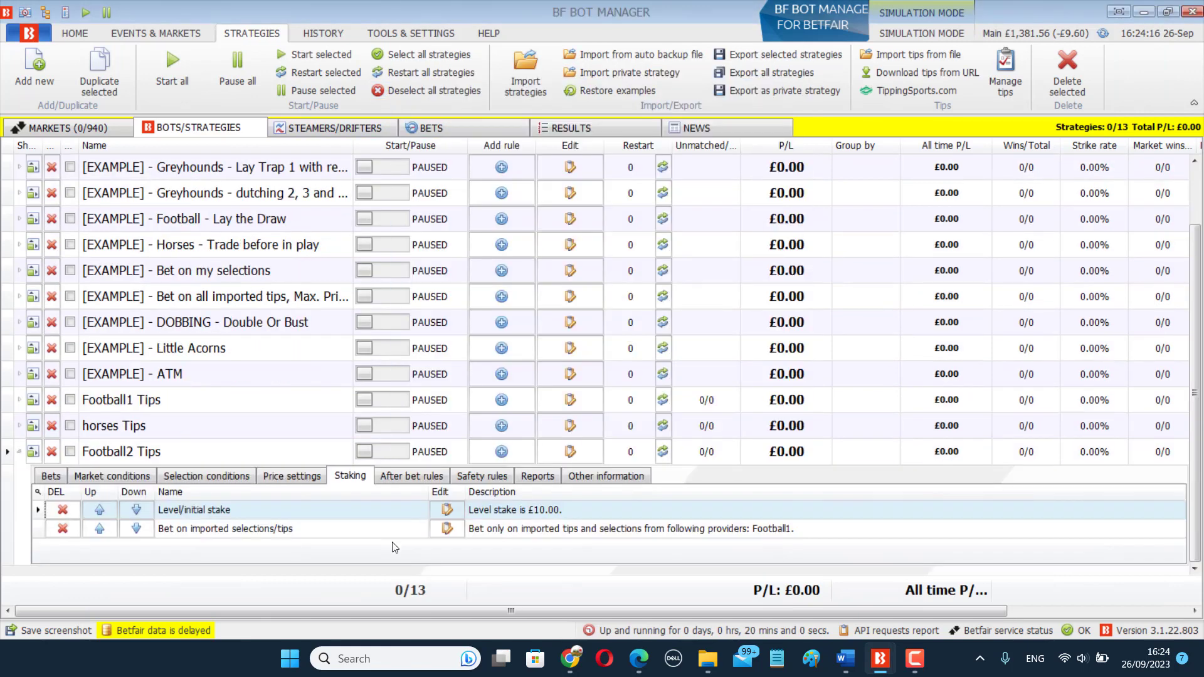
{"action": "left_click", "coordinate": [453, 529]}
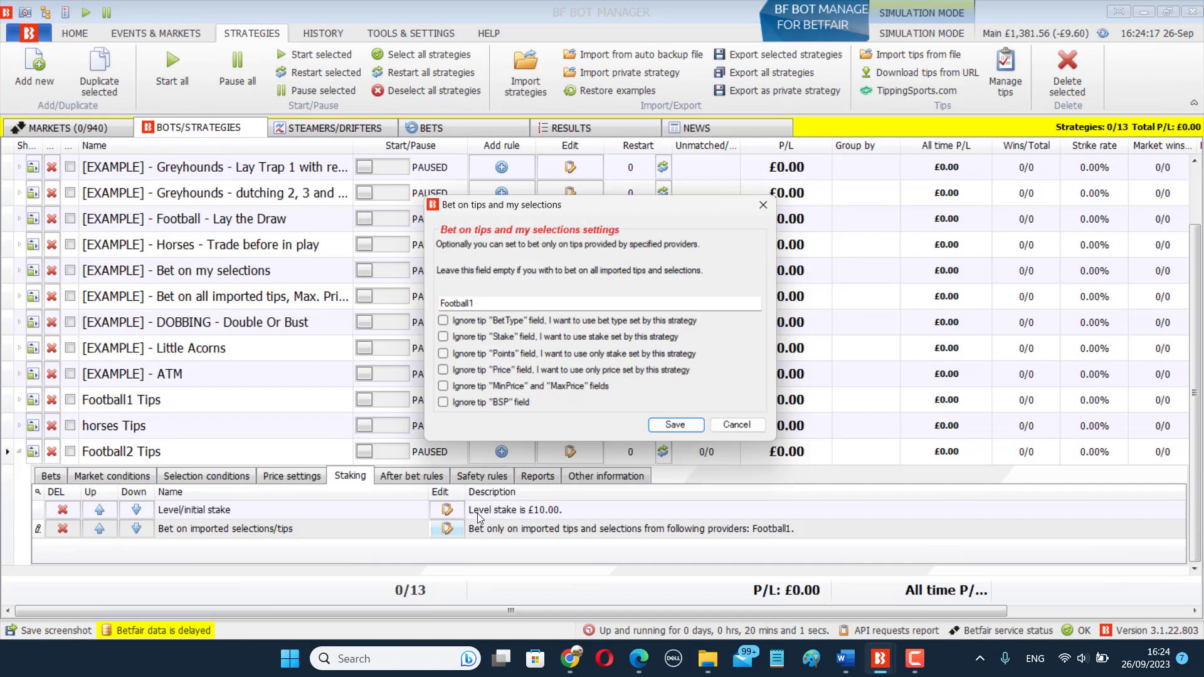
{"action": "key", "text": "BackSpace"}
{"action": "type", "text": "2"}
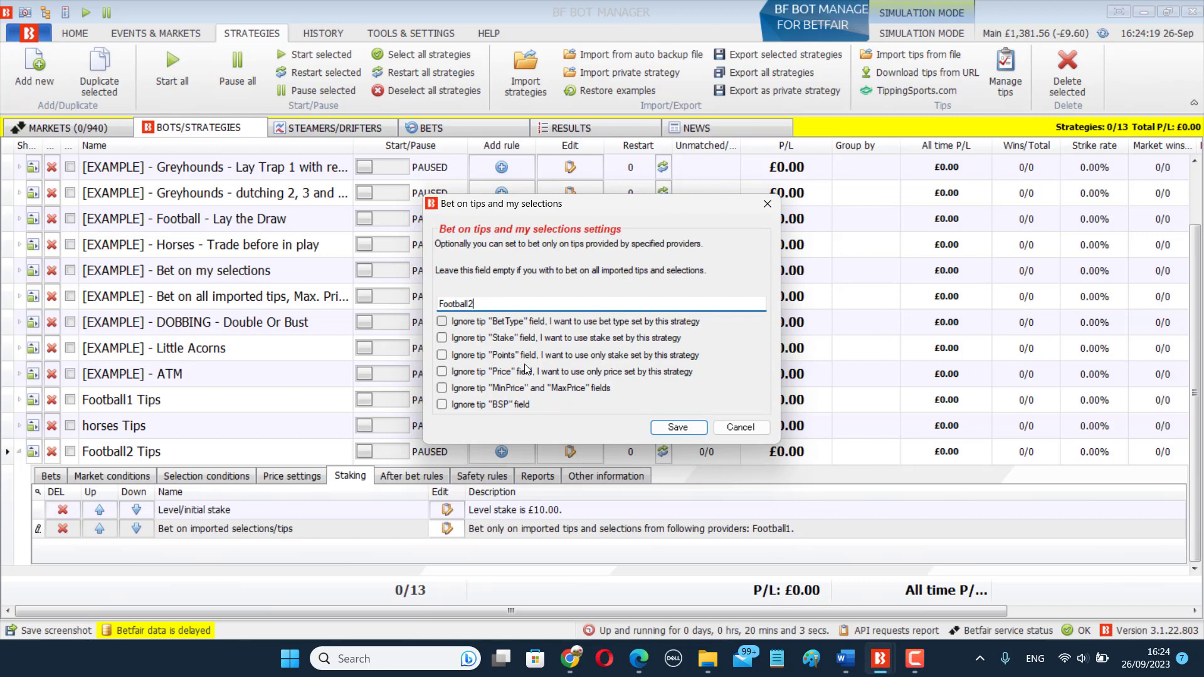
{"action": "left_click", "coordinate": [678, 427]}
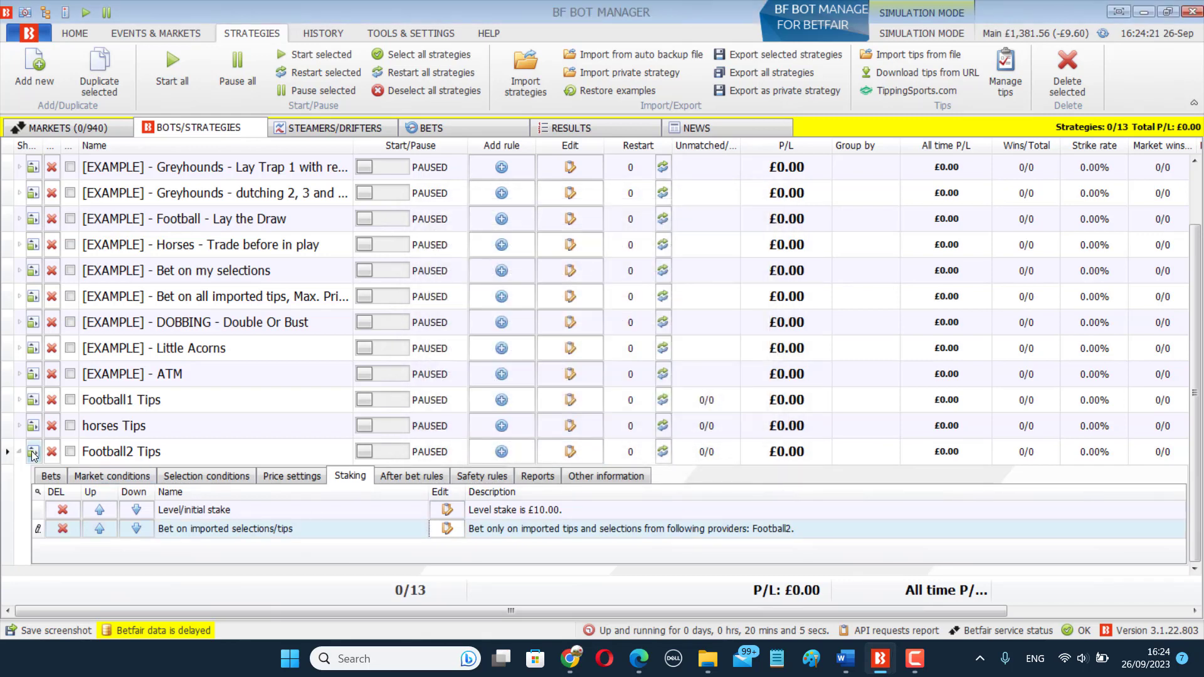
{"action": "left_click", "coordinate": [136, 454]}
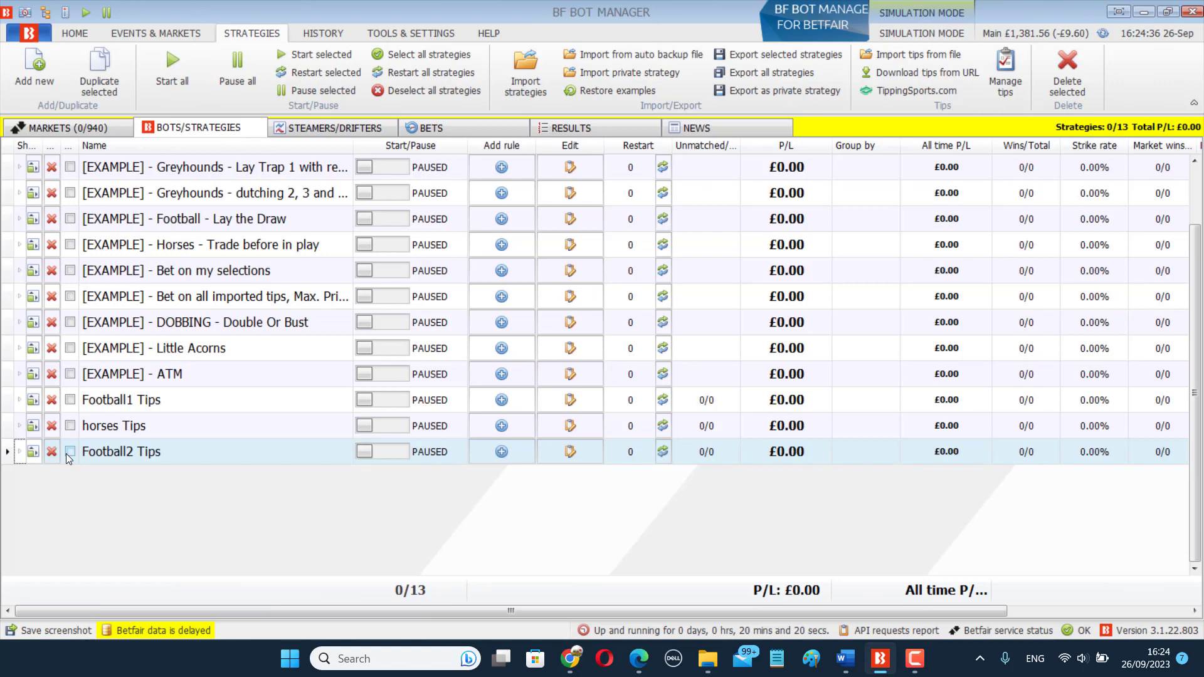
Remove the Bet on imported selections/tips rule from the Football2 Tips strategy's staking rules.
{"action": "left_click", "coordinate": [19, 451]}
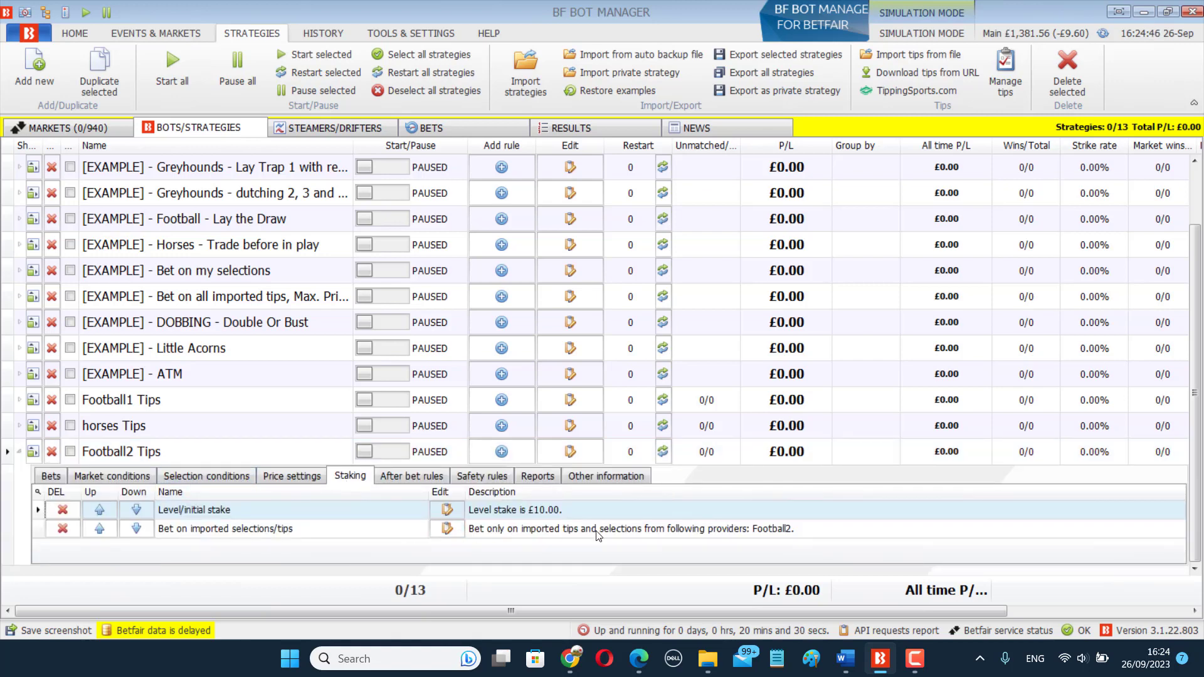
{"action": "left_click", "coordinate": [63, 528]}
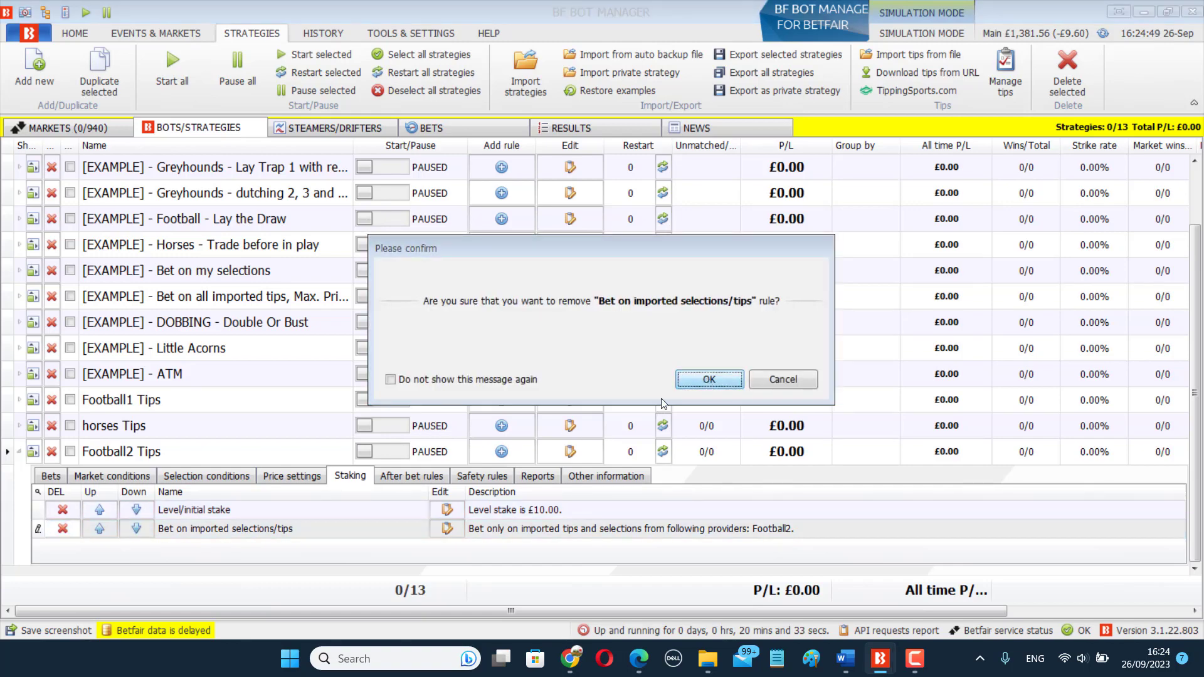
{"action": "left_click", "coordinate": [690, 380]}
Add the selection condition "Only if specified strategy has bets on same selection" to Football2 Tips and choose Football1 Tips as the required strategy.
{"action": "left_click", "coordinate": [206, 477]}
{"action": "left_click", "coordinate": [516, 425]}
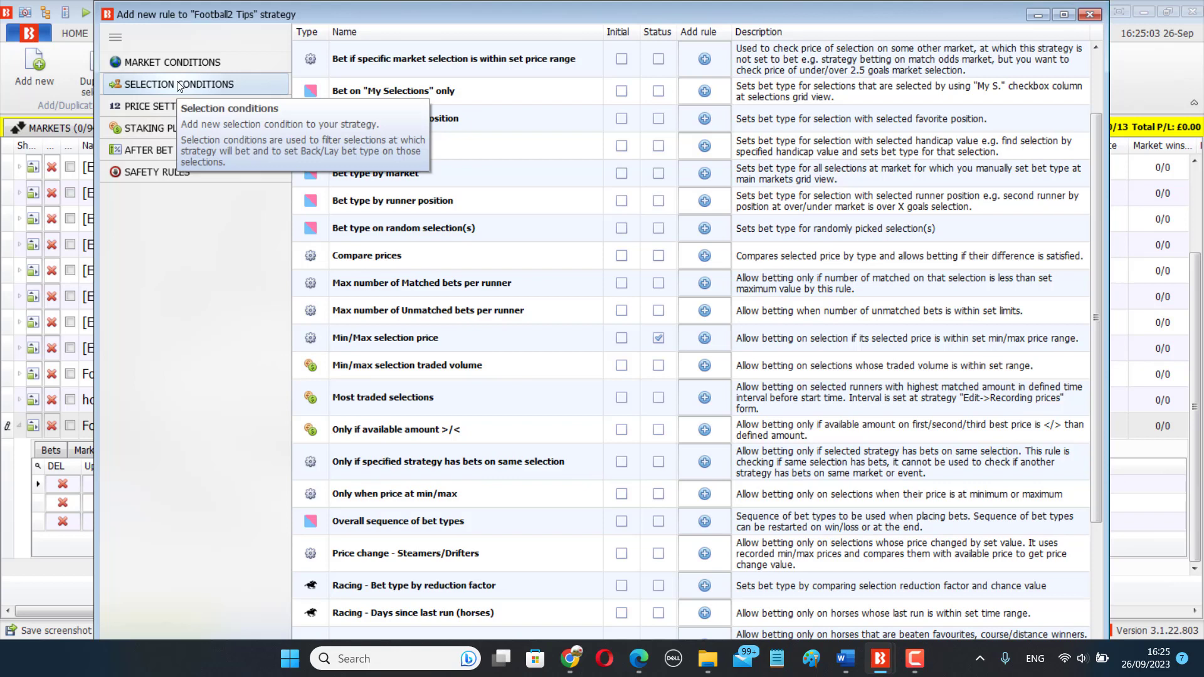
{"action": "left_click", "coordinate": [705, 460]}
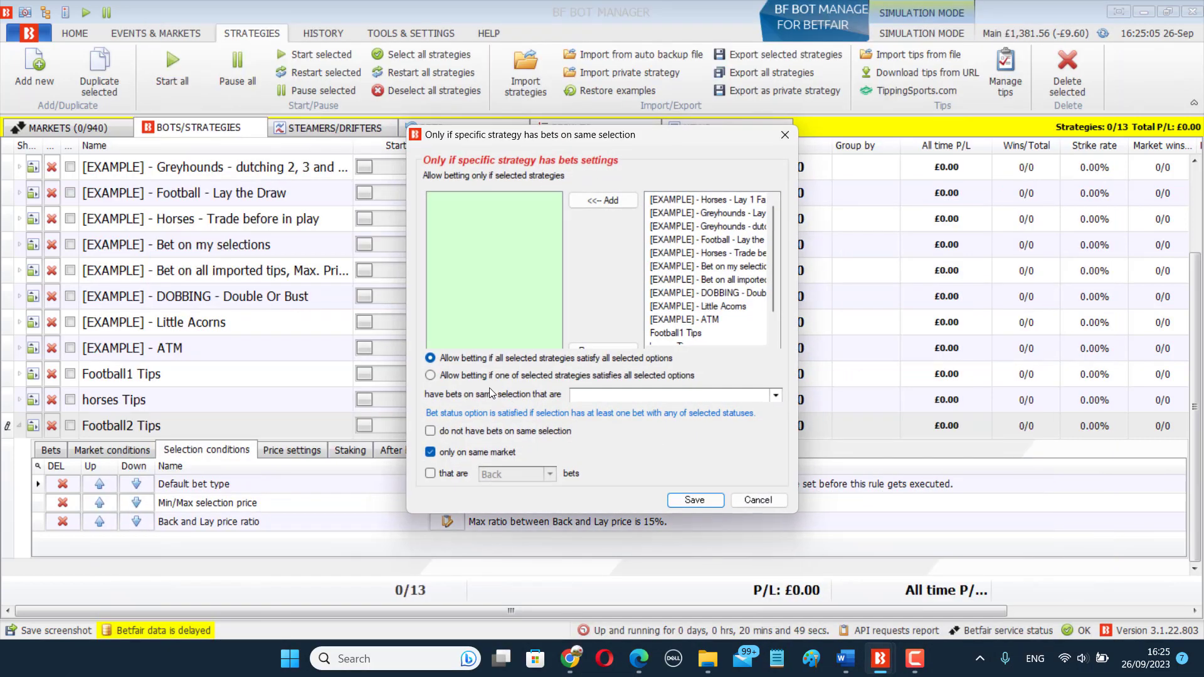
{"action": "left_click_drag", "start_coordinate": [774, 235], "coordinate": [771, 300]}
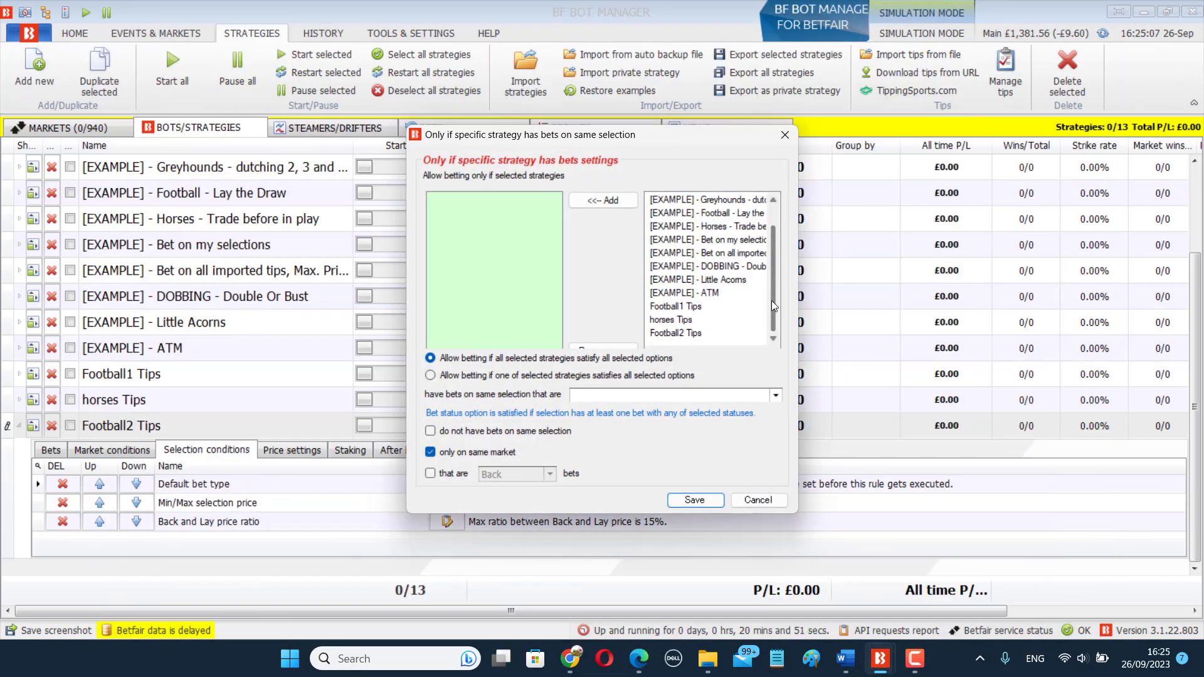
{"action": "left_click", "coordinate": [685, 307]}
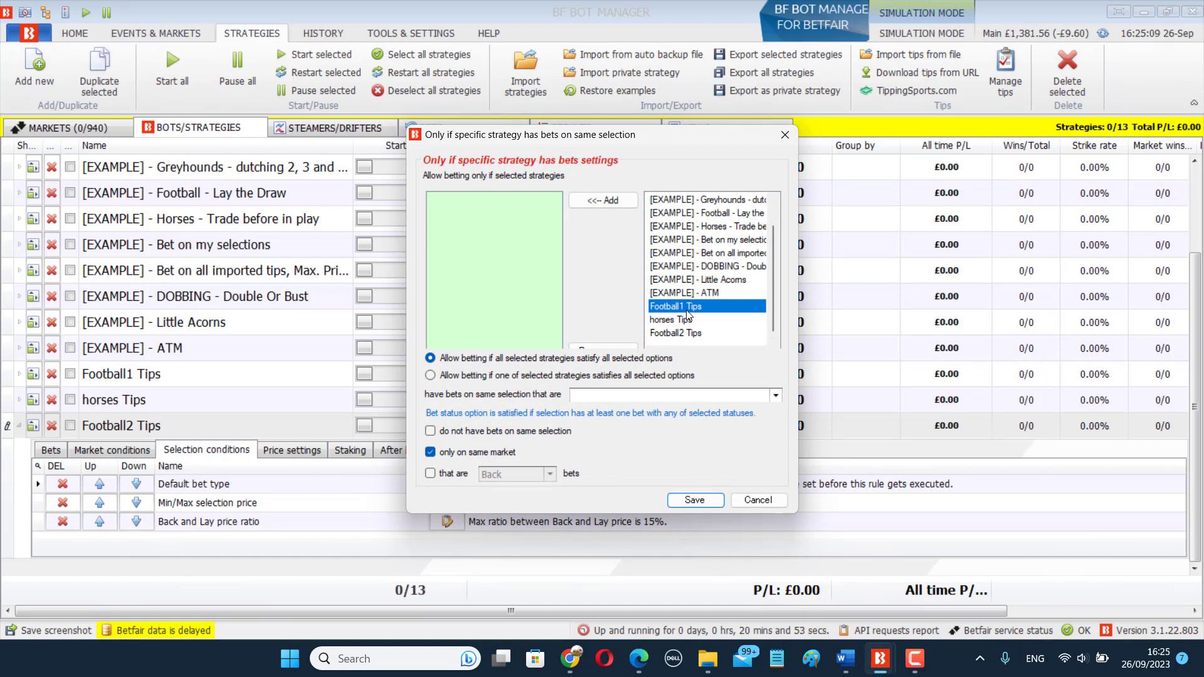
{"action": "left_click", "coordinate": [612, 202]}
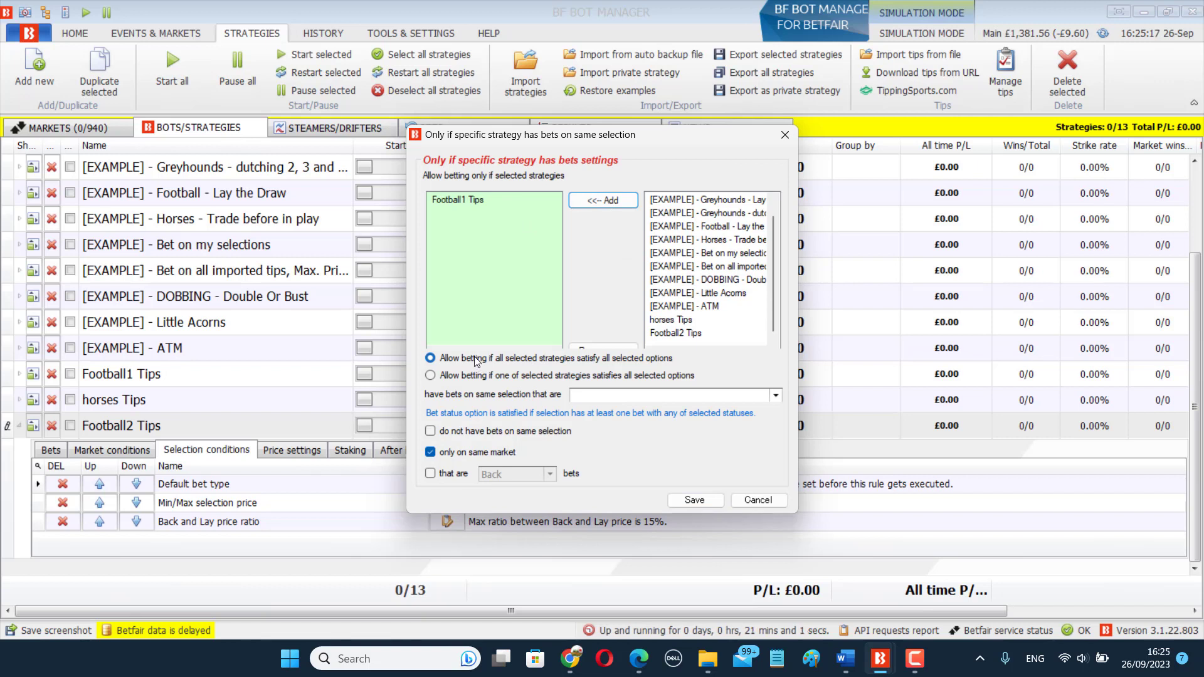
Require all selected strategies to have Matched or Unmatched Back bets on the same selection and same market, and save the rule.
{"action": "left_click", "coordinate": [451, 198]}
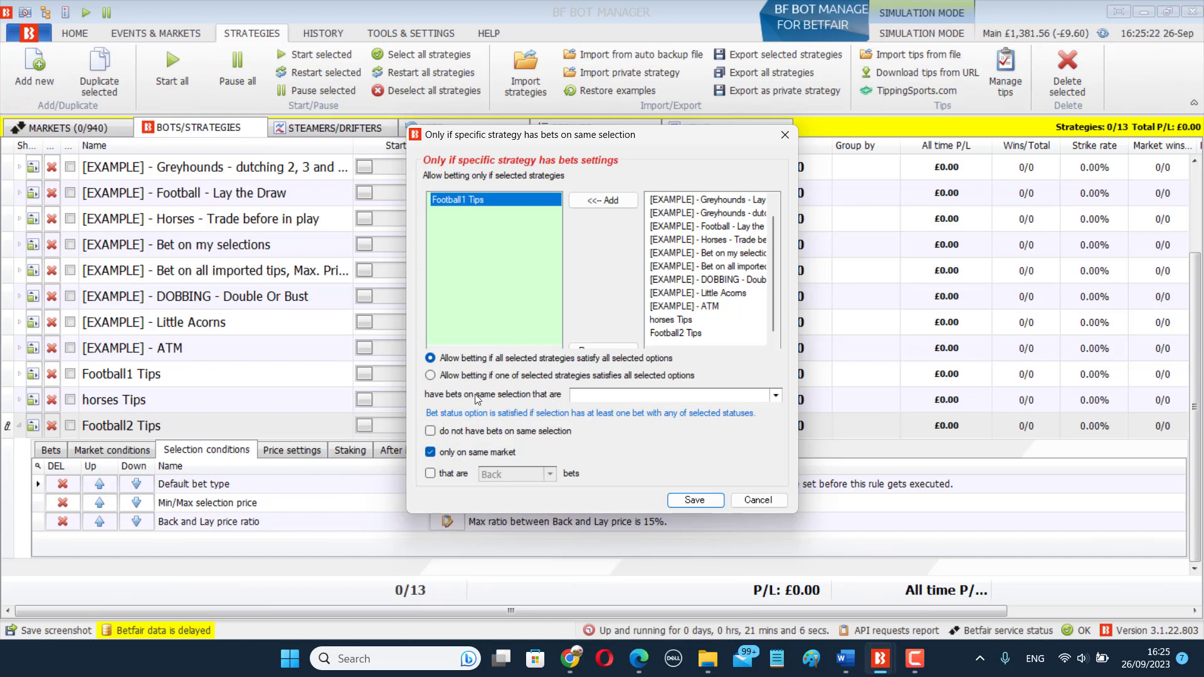
{"action": "left_click", "coordinate": [606, 396]}
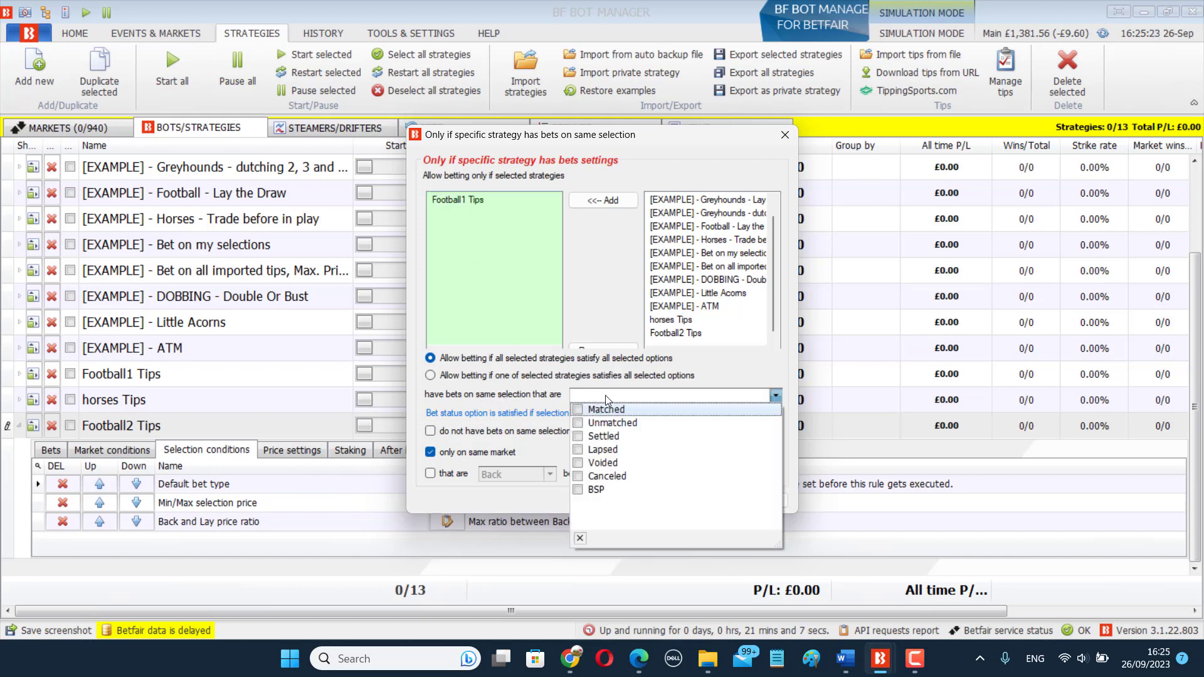
{"action": "left_click", "coordinate": [578, 423]}
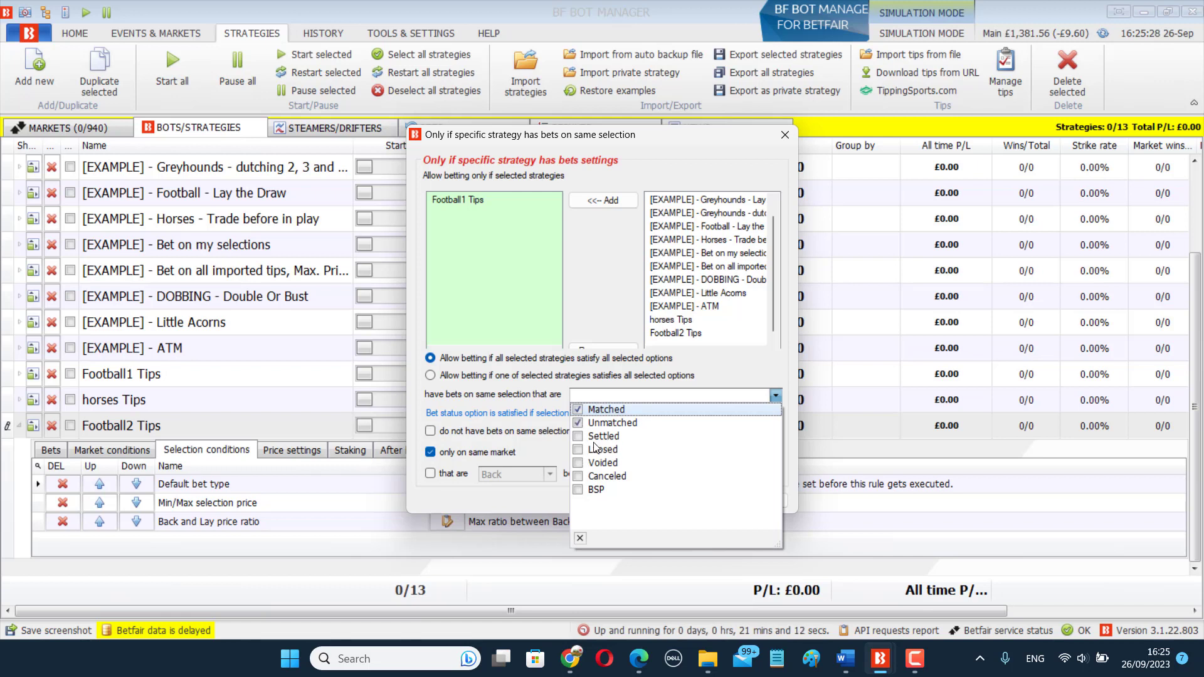
{"action": "left_click", "coordinate": [735, 375]}
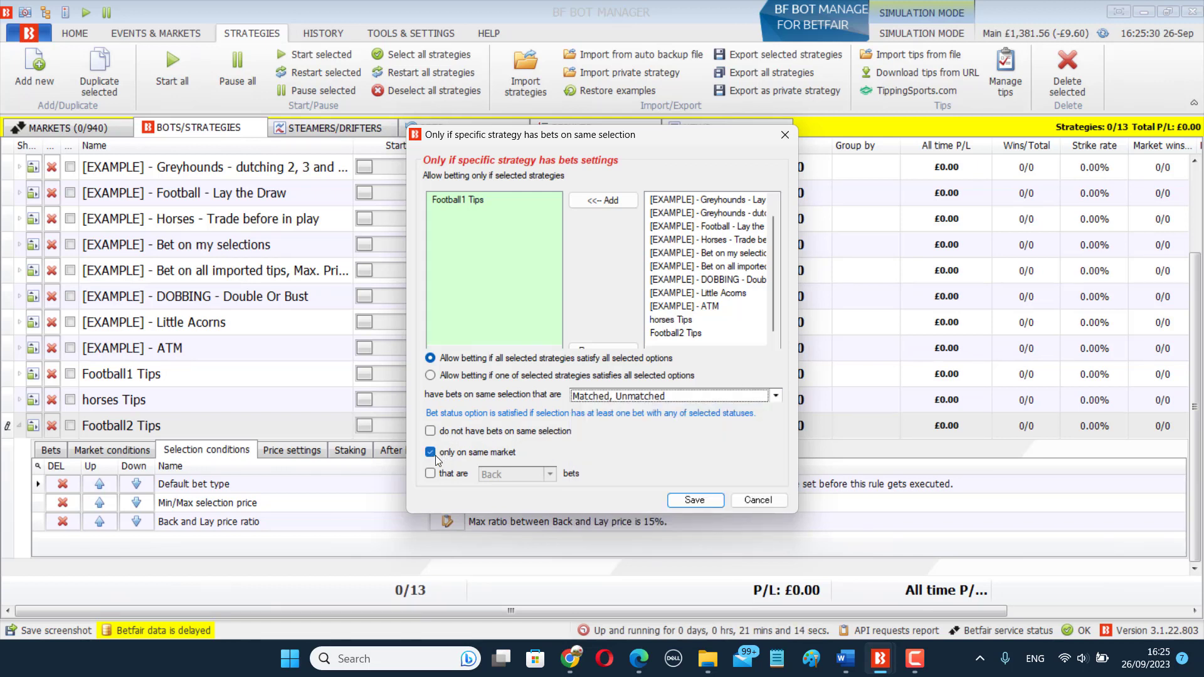
{"action": "left_click", "coordinate": [445, 474]}
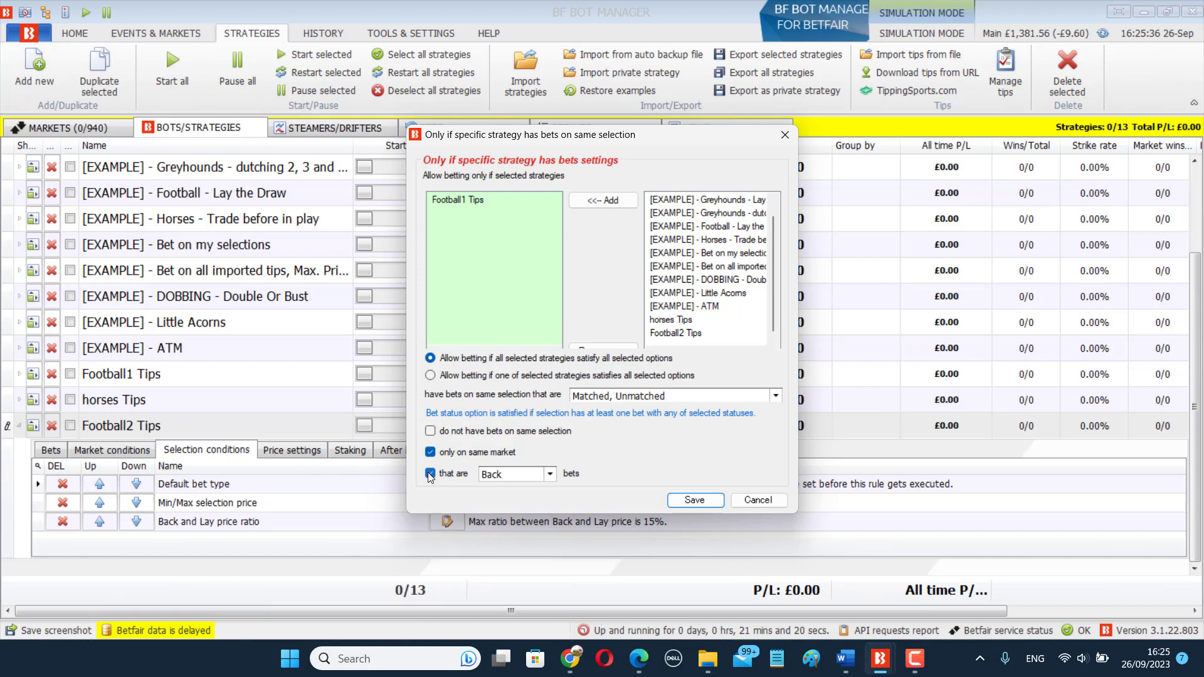
{"action": "left_click", "coordinate": [430, 356]}
{"action": "left_click", "coordinate": [694, 500]}
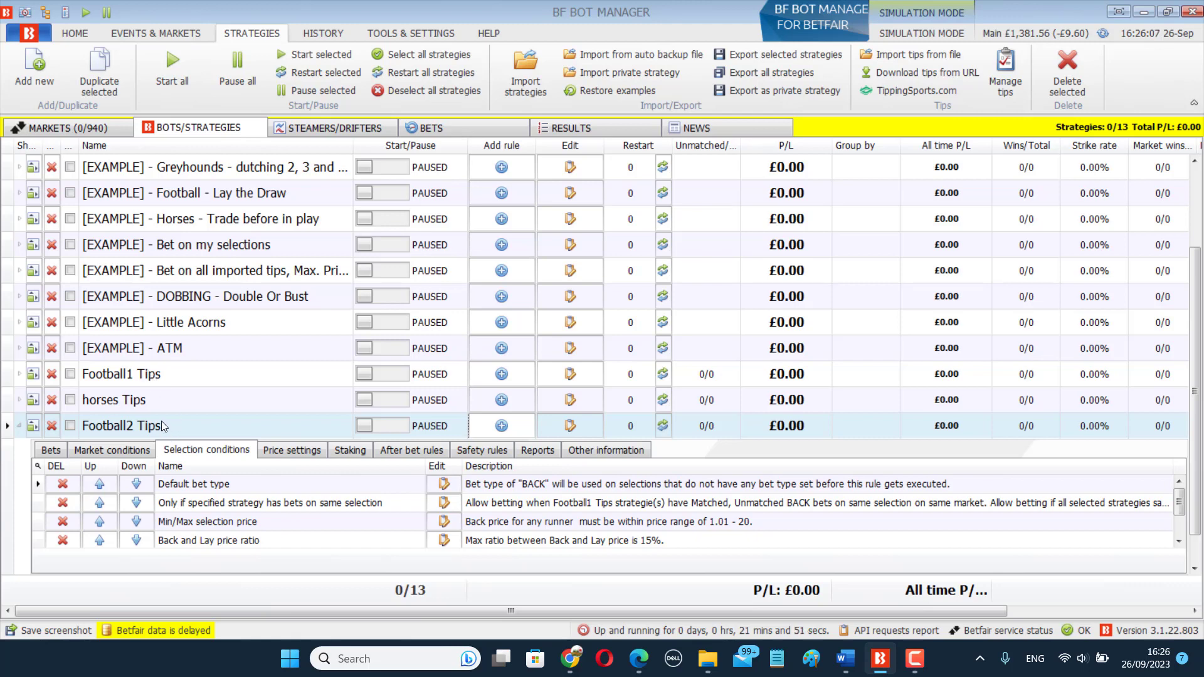
{"action": "left_click", "coordinate": [78, 132]}
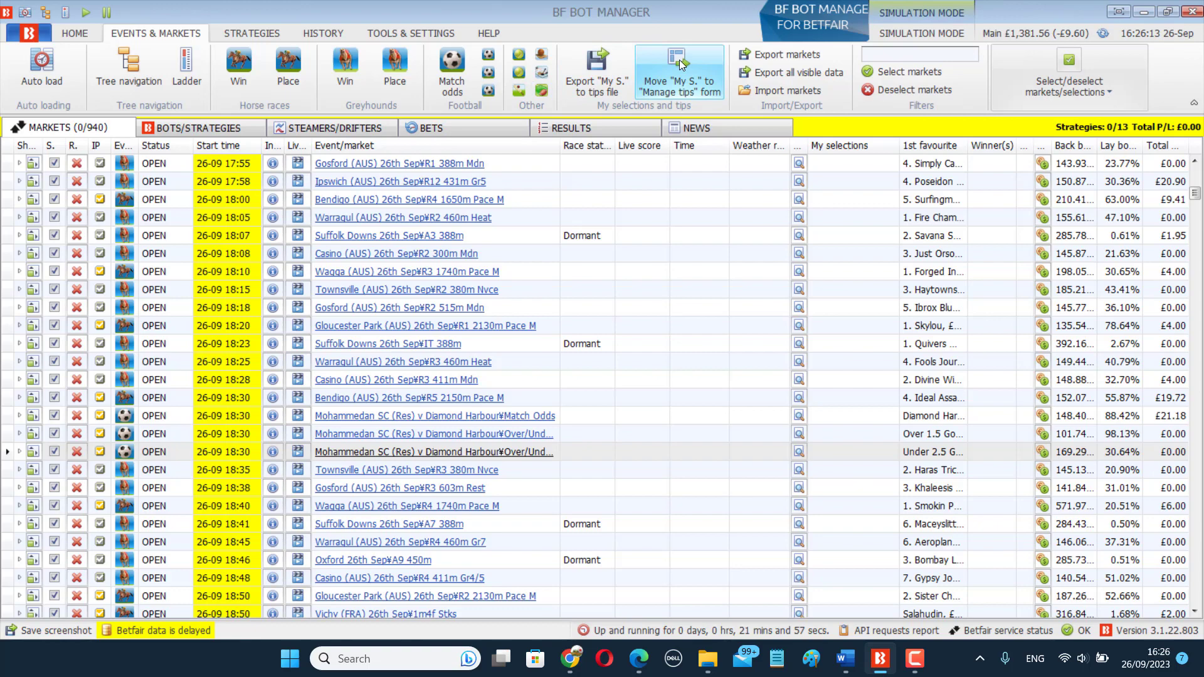
{"action": "left_click", "coordinate": [198, 127]}
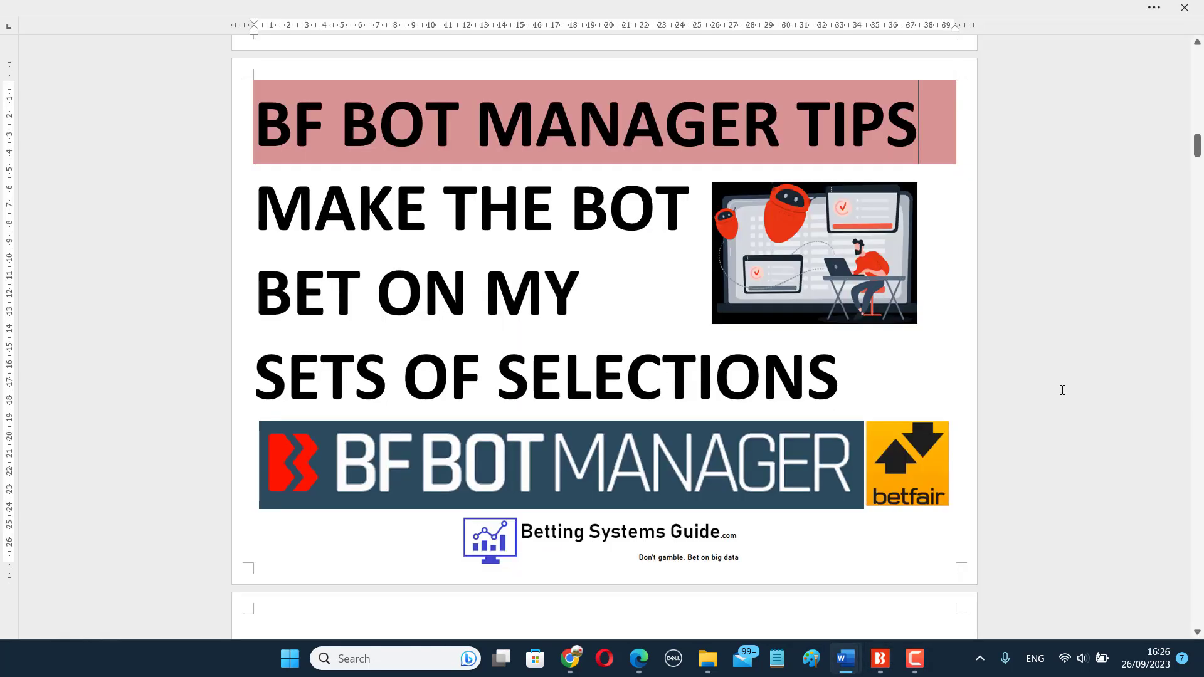
Switch back to BF Bot Manager, mark Under 2.5 Goals and 1. Dulciphobia as My Selections, and move them to Manage tips as "Football2", deselecting them.
{"action": "left_click", "coordinate": [884, 662]}
{"action": "left_click", "coordinate": [880, 658]}
{"action": "left_click", "coordinate": [32, 436]}
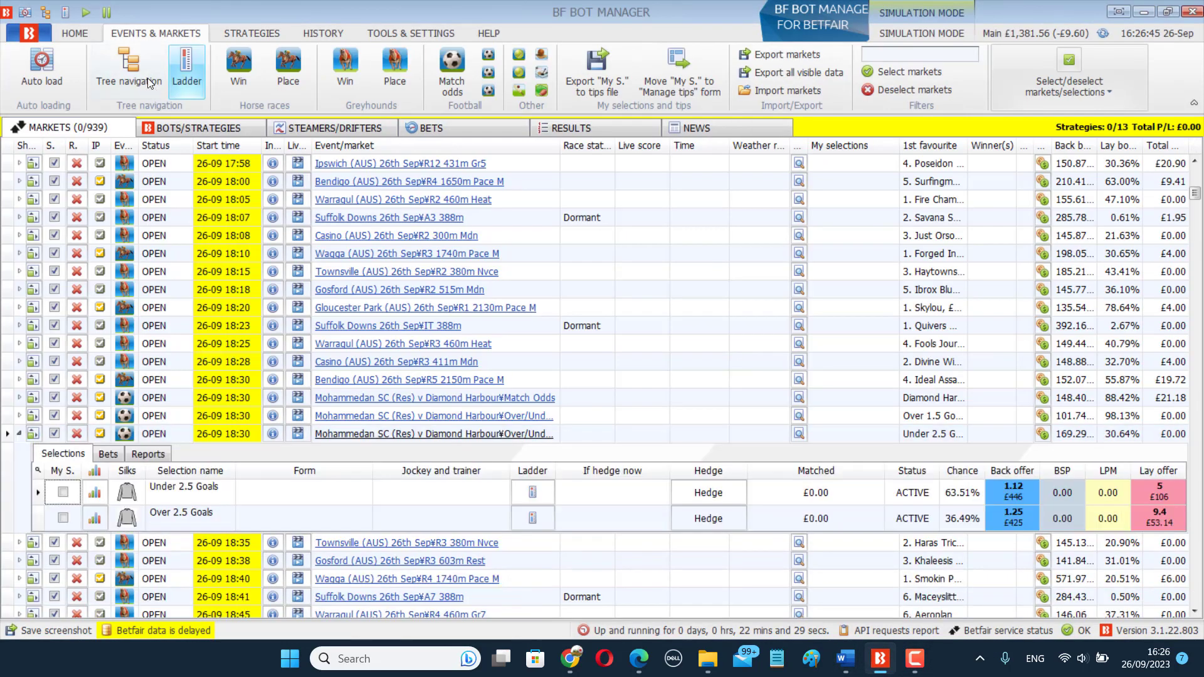
{"action": "left_click", "coordinate": [63, 493]}
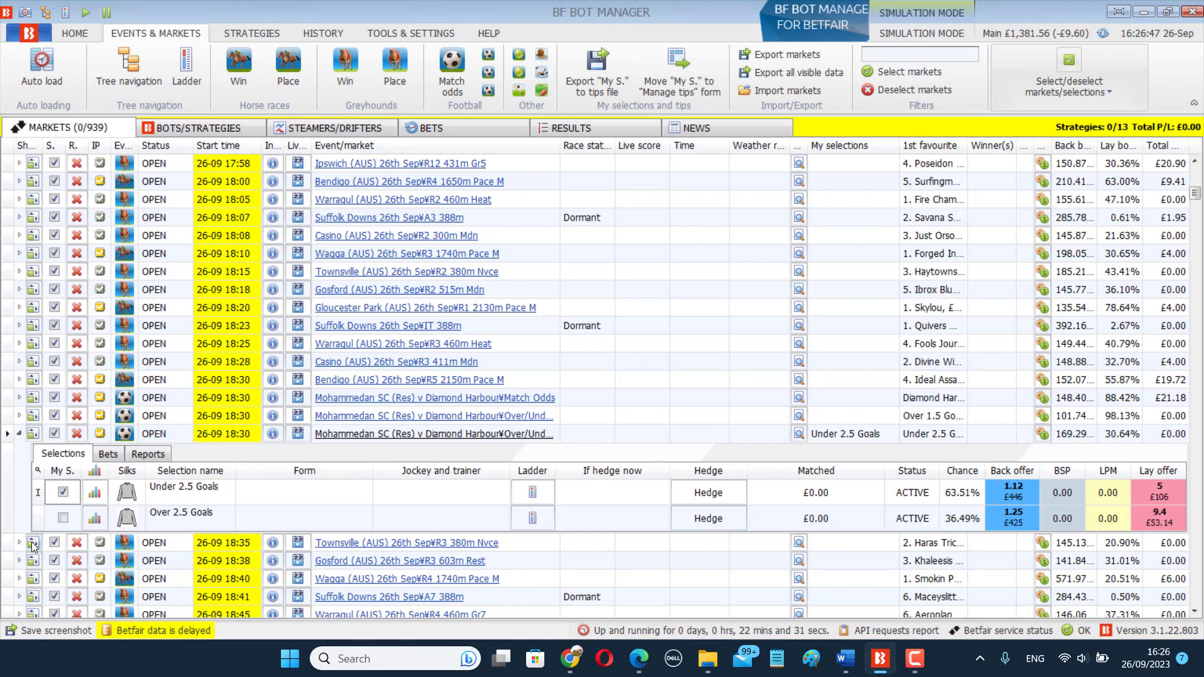
{"action": "left_click", "coordinate": [33, 543]}
{"action": "left_click", "coordinate": [63, 602]}
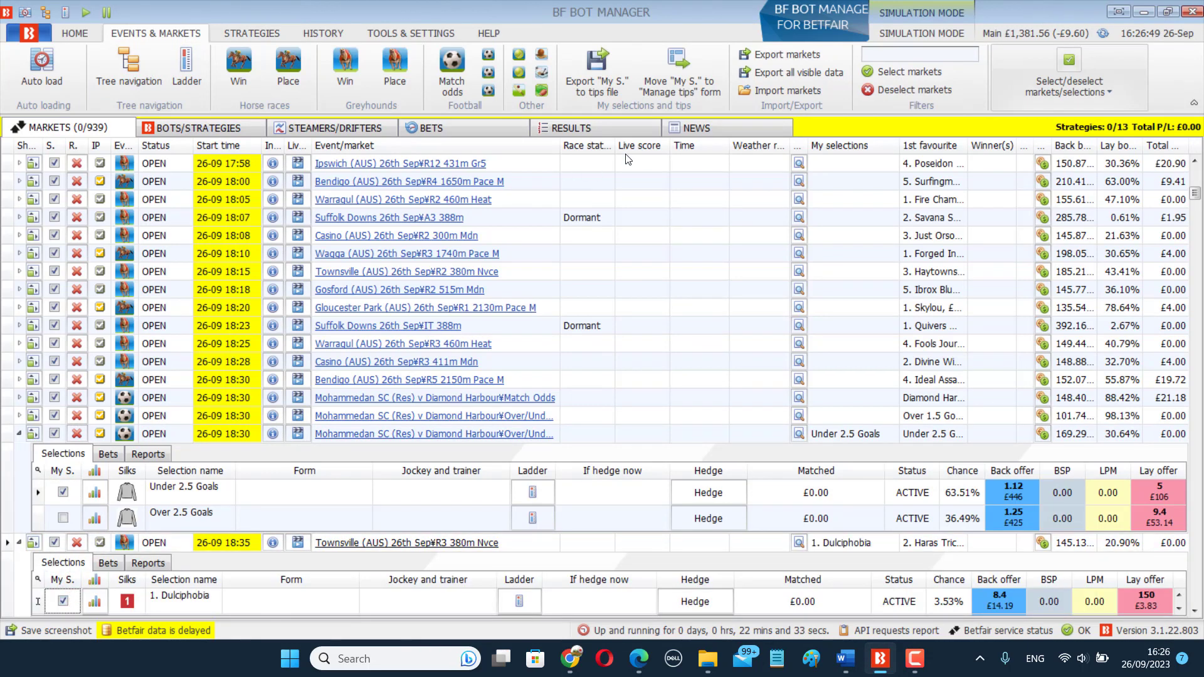
{"action": "left_click", "coordinate": [679, 88]}
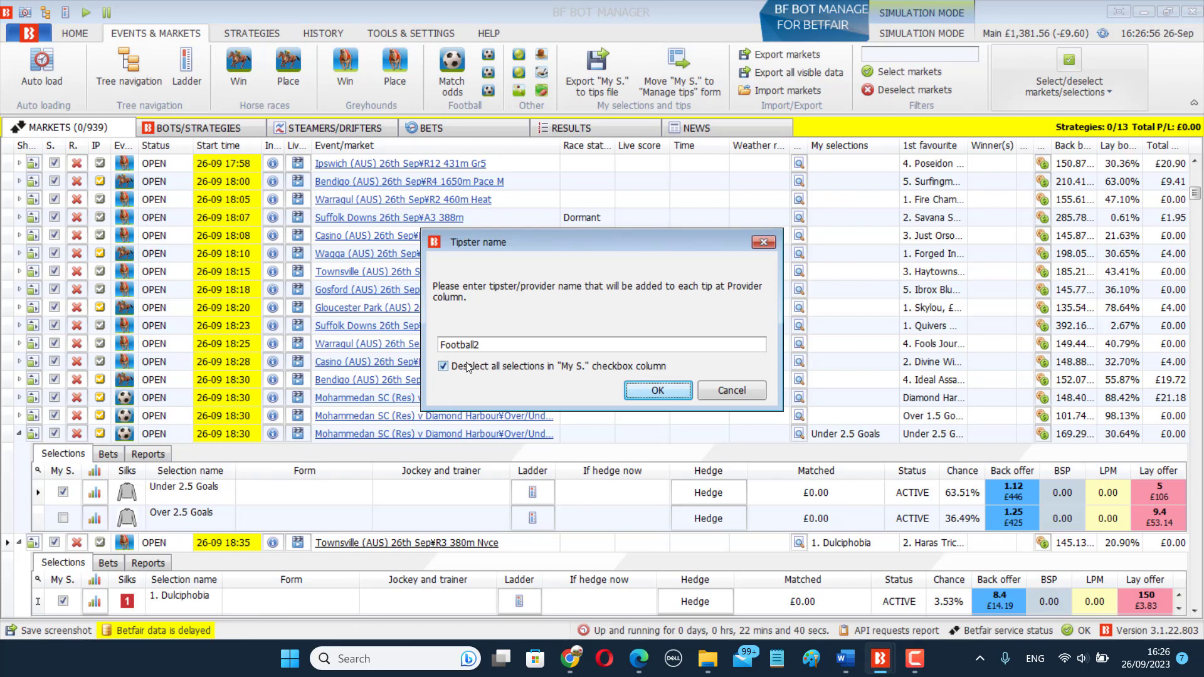
{"action": "key", "text": "Return"}
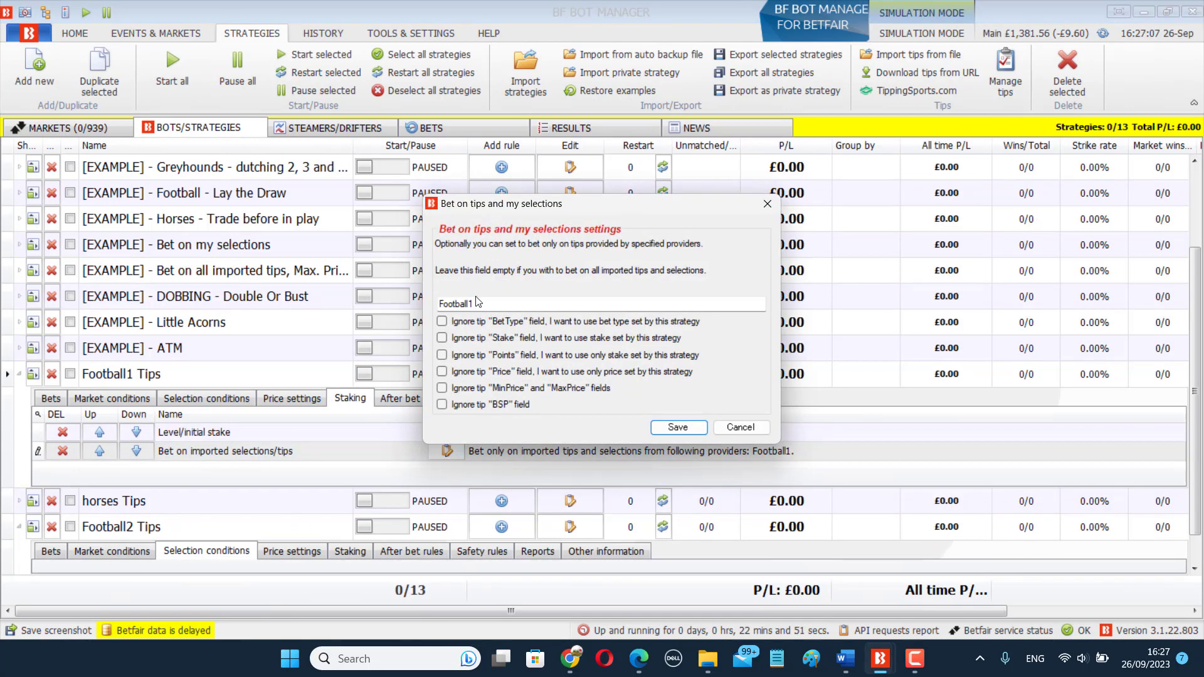
Check the provider name in the Football1 Tips strategy's rule for betting on imported tips and save the rule.
{"action": "left_click", "coordinate": [510, 305]}
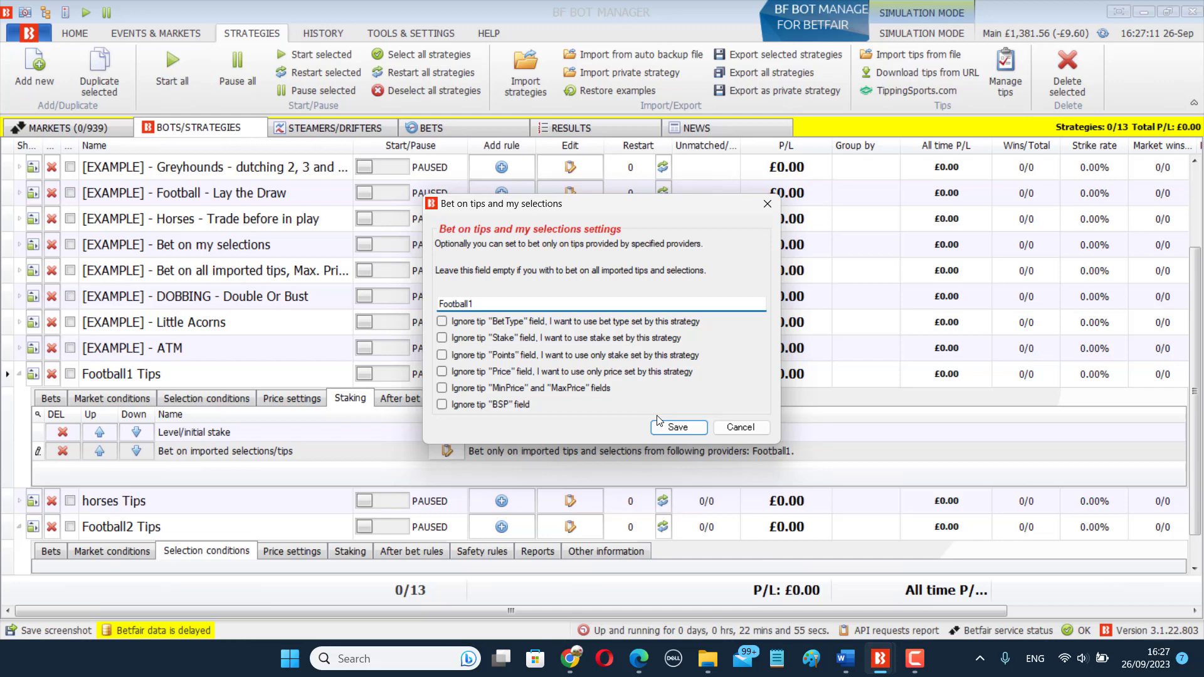
{"action": "left_click", "coordinate": [678, 427]}
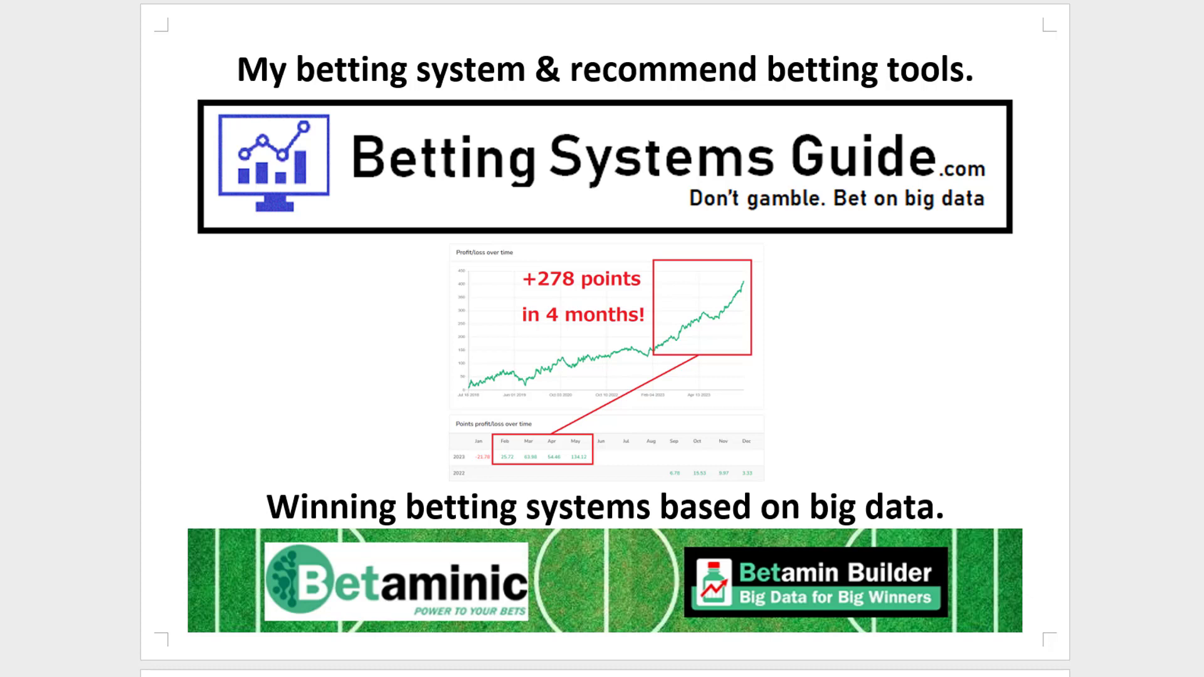
{"action": "scroll", "coordinate": [602, 338], "scroll_direction": "down", "scroll_amount": 10}
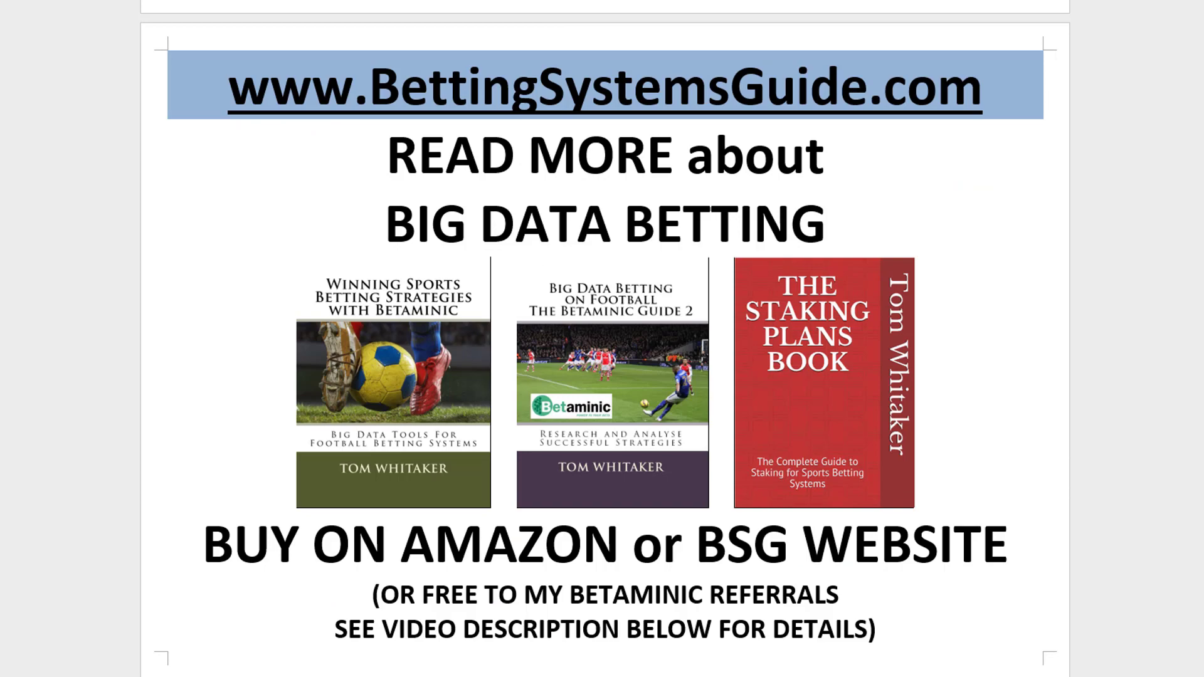